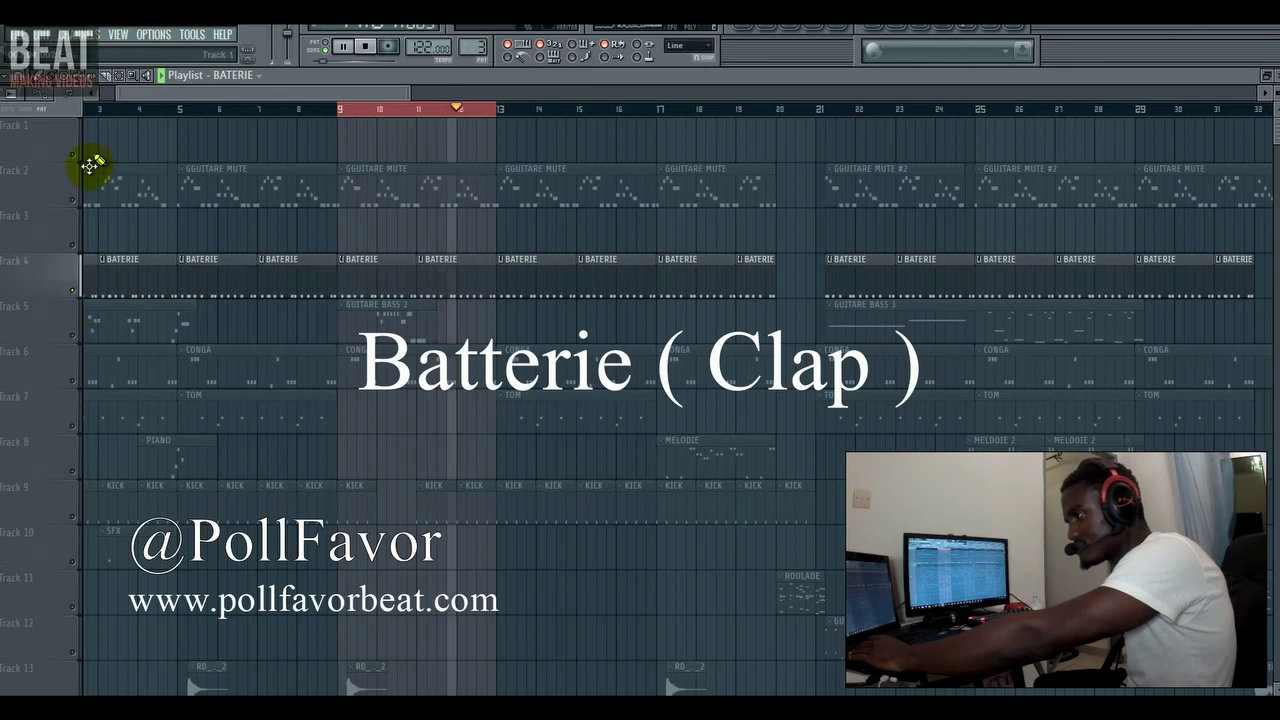
Unmute Track 2 with the GGUITARE MUTE clips and restart playback from bar 9.
{"action": "left_click", "coordinate": [75, 196]}
{"action": "key", "text": "space"}
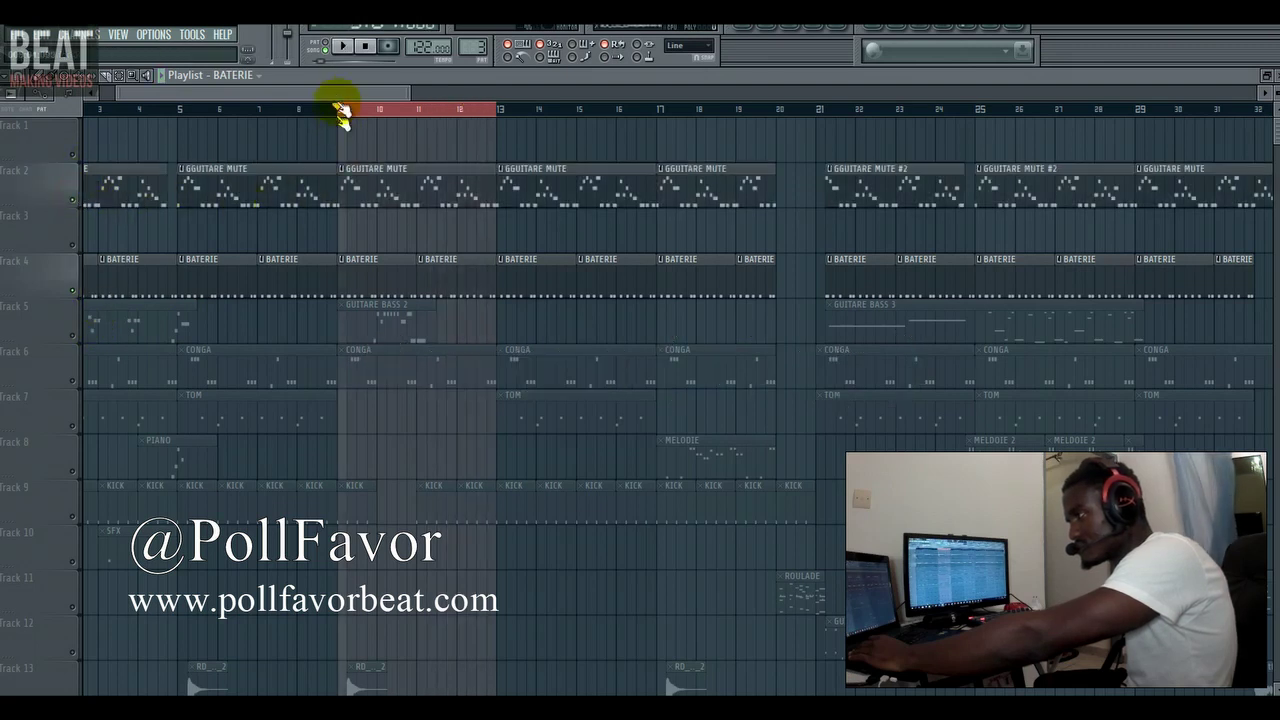
{"action": "key", "text": "space"}
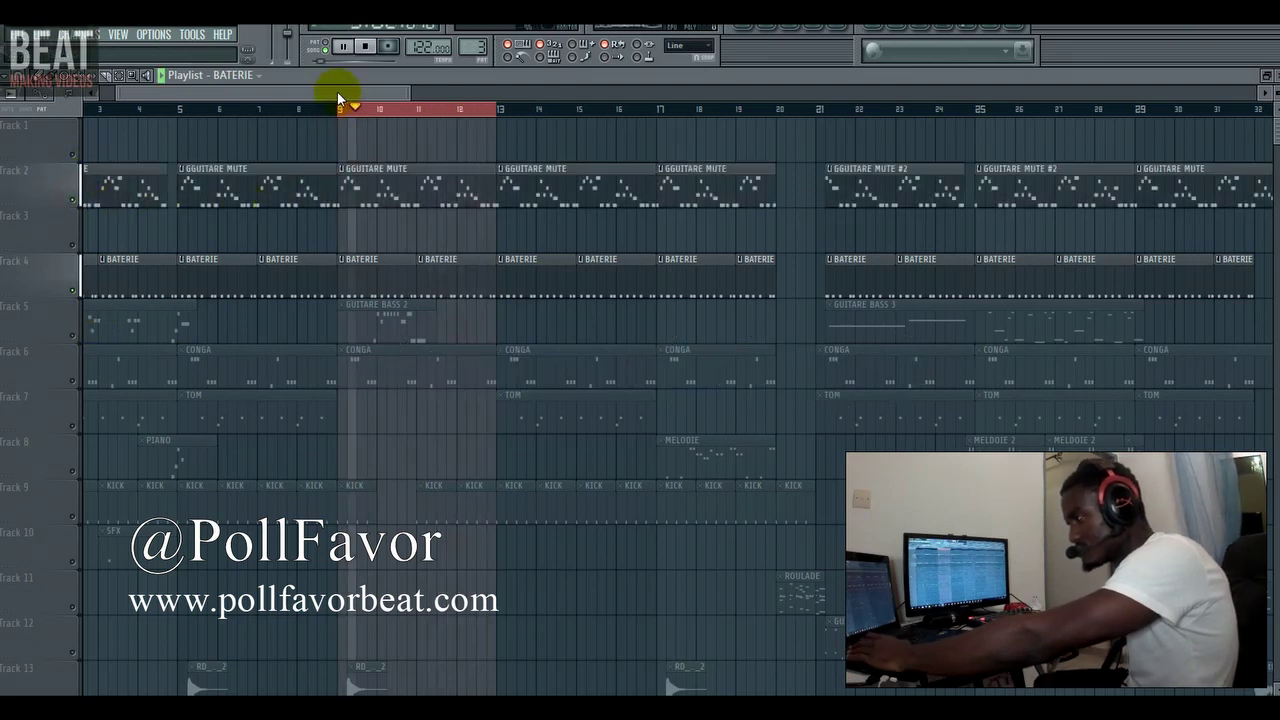
Open the Purity notes of the GGUITARE MUTE pattern in the piano roll and review them during playback.
{"action": "double_click", "coordinate": [390, 171]}
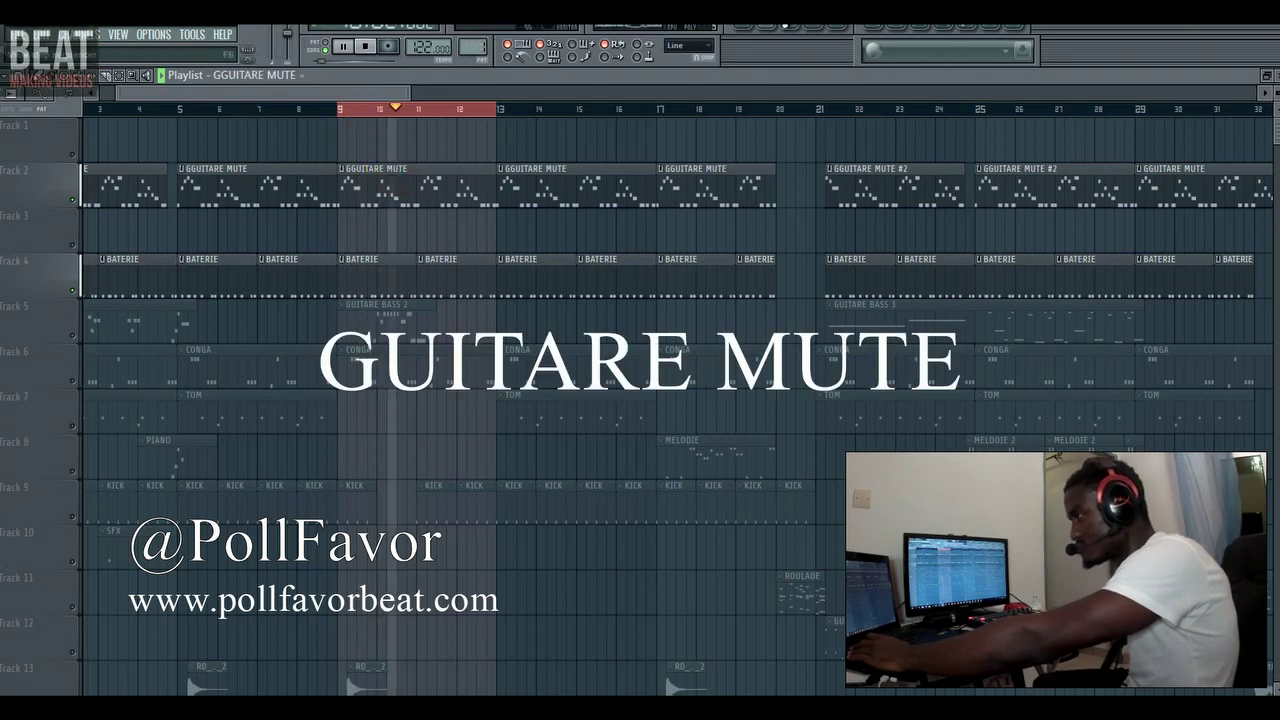
{"action": "scroll", "coordinate": [515, 230], "scroll_direction": "up", "scroll_amount": 4}
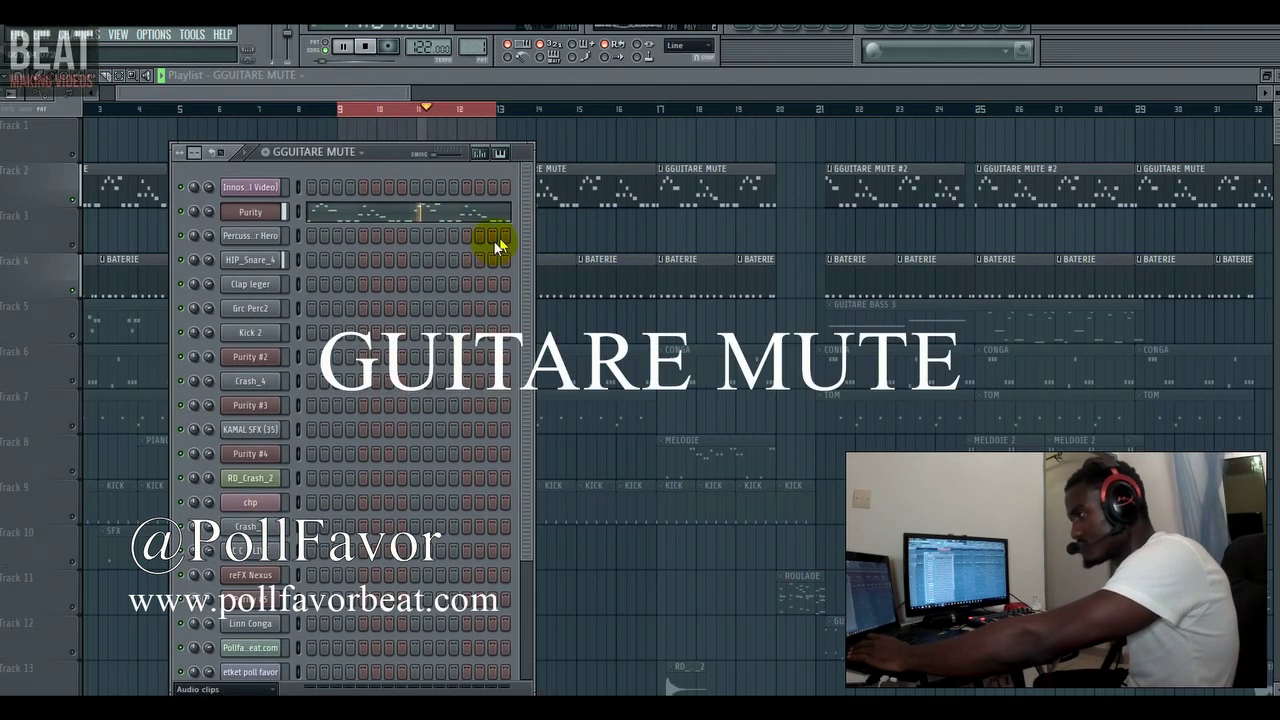
{"action": "left_click", "coordinate": [421, 213]}
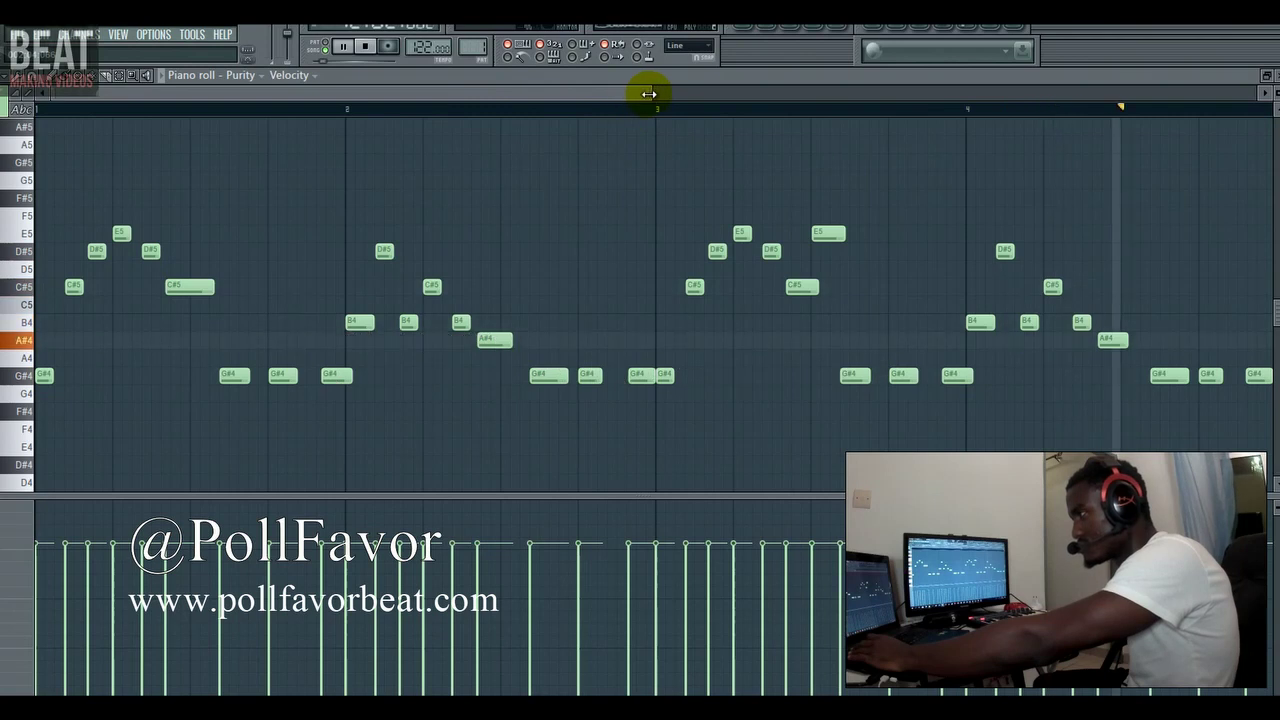
{"action": "left_click_drag", "start_coordinate": [646, 94], "coordinate": [812, 102]}
{"action": "key", "text": "space"}
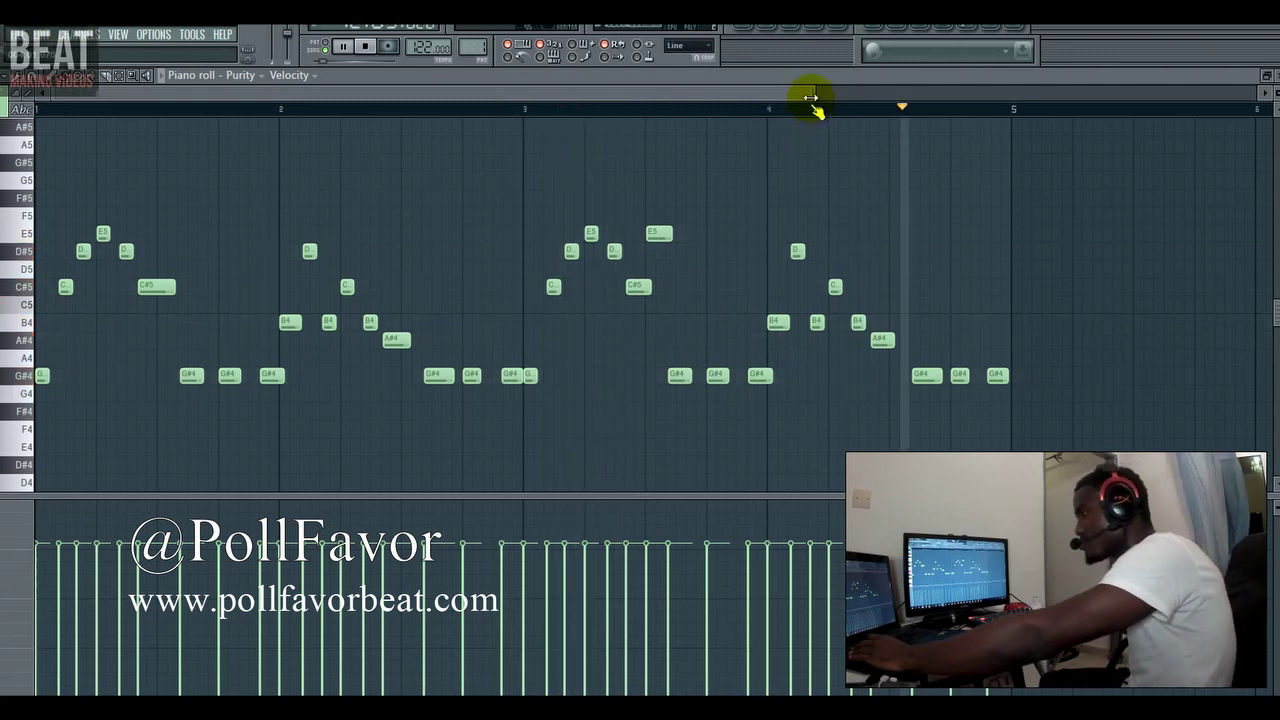
{"action": "left_click_drag", "start_coordinate": [809, 94], "coordinate": [655, 88]}
{"action": "key", "text": "space"}
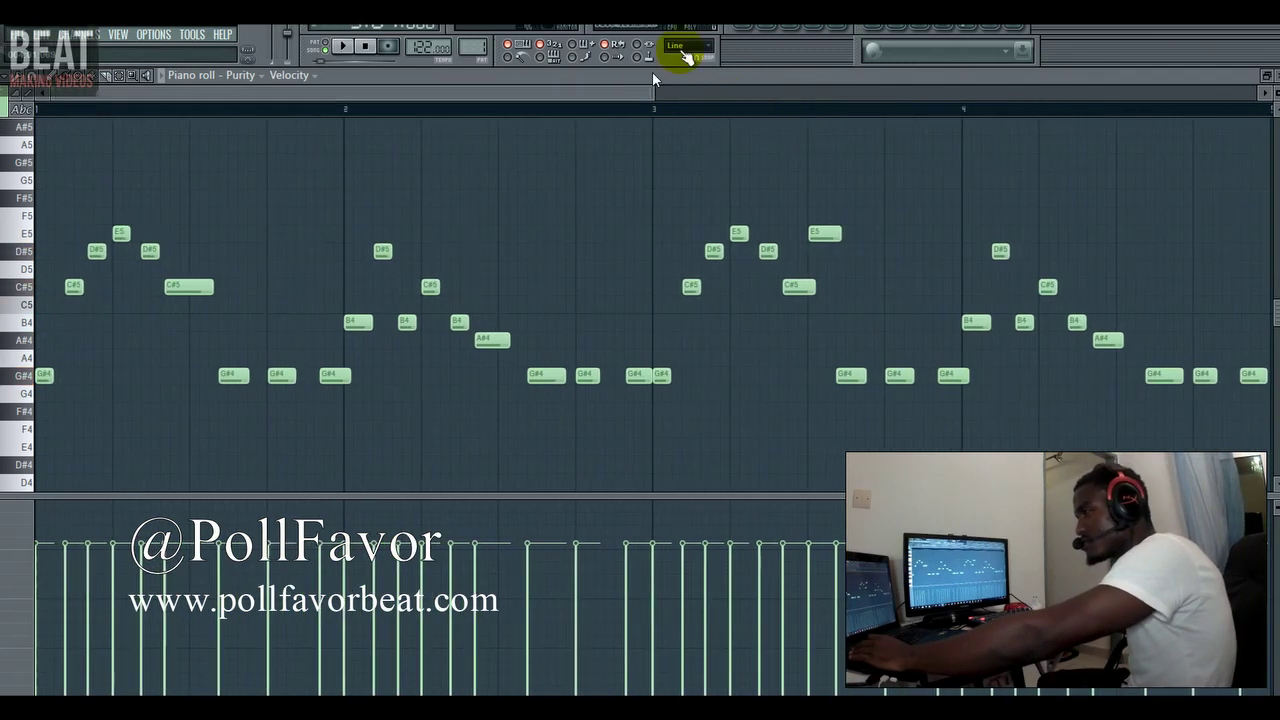
Open the Purity instrument of the GGUITARE MUTE pattern to check its selected guitar preset, and close it.
{"action": "left_click", "coordinate": [766, 28]}
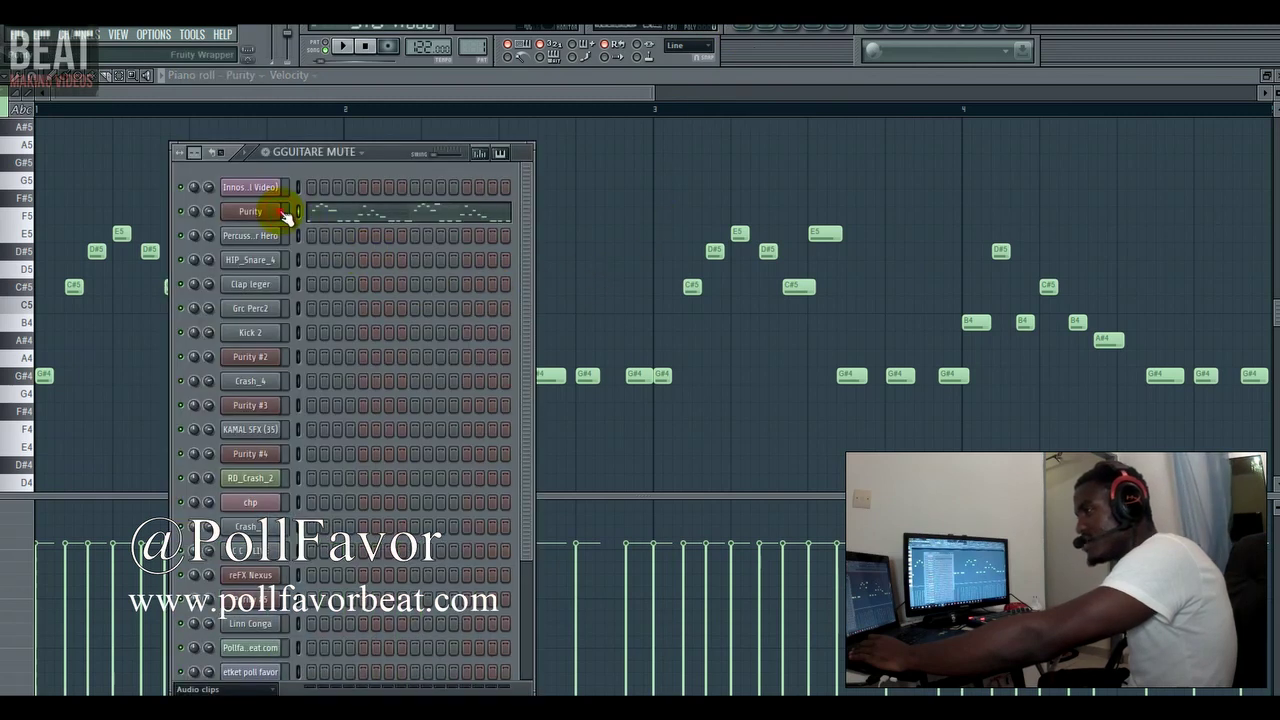
{"action": "left_click", "coordinate": [250, 211]}
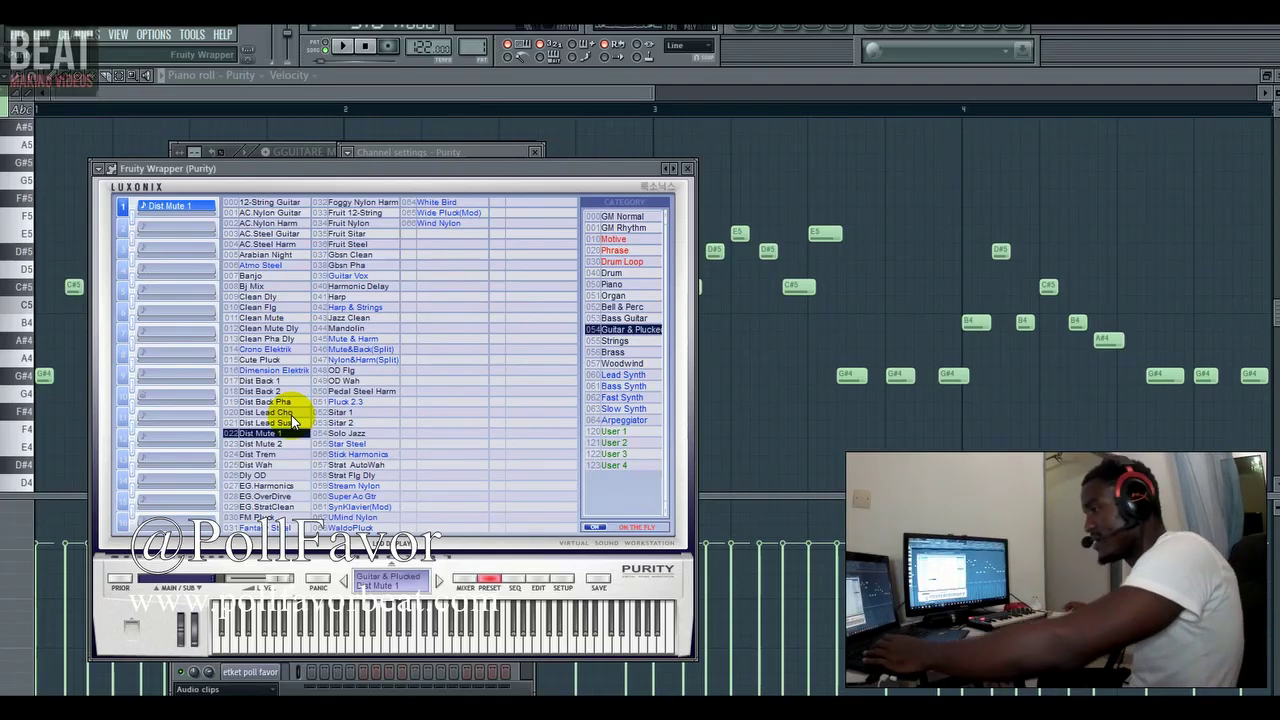
{"action": "left_click", "coordinate": [264, 88]}
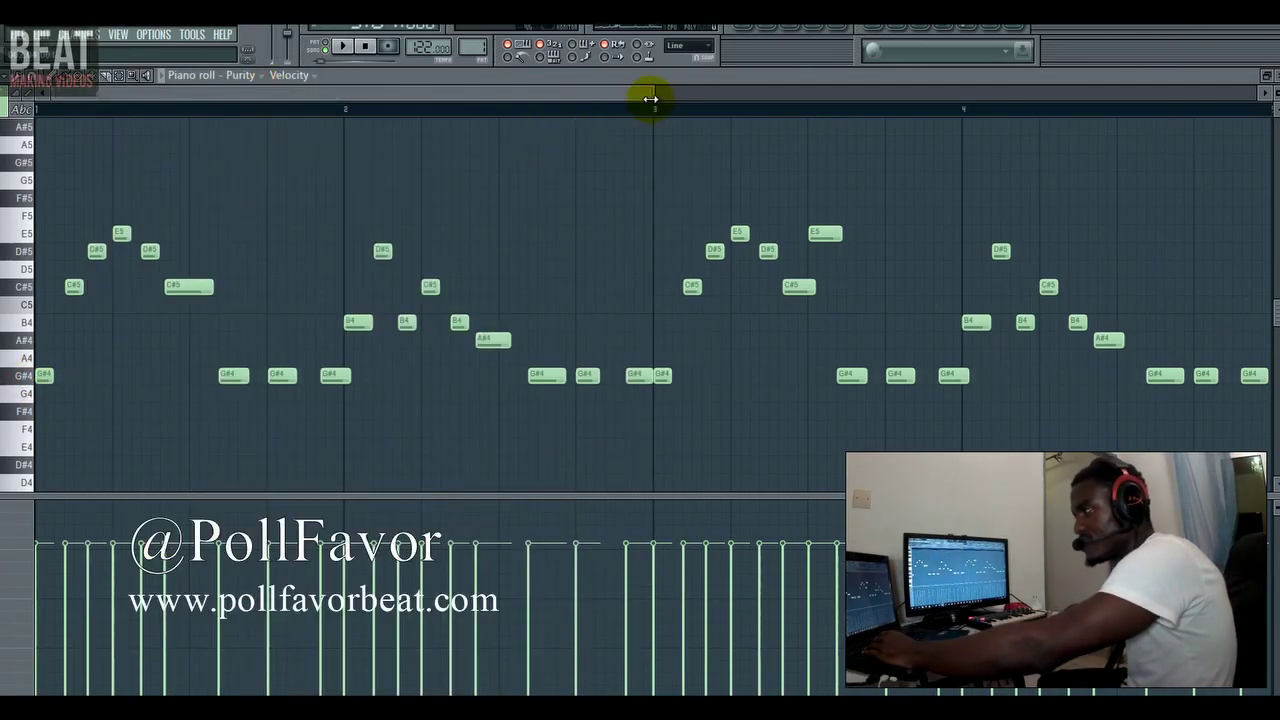
Play the Purity guitar notes alone in pattern mode, stop playback and return the playhead to the pattern's start.
{"action": "left_click_drag", "start_coordinate": [650, 99], "coordinate": [449, 89]}
{"action": "key", "text": "space"}
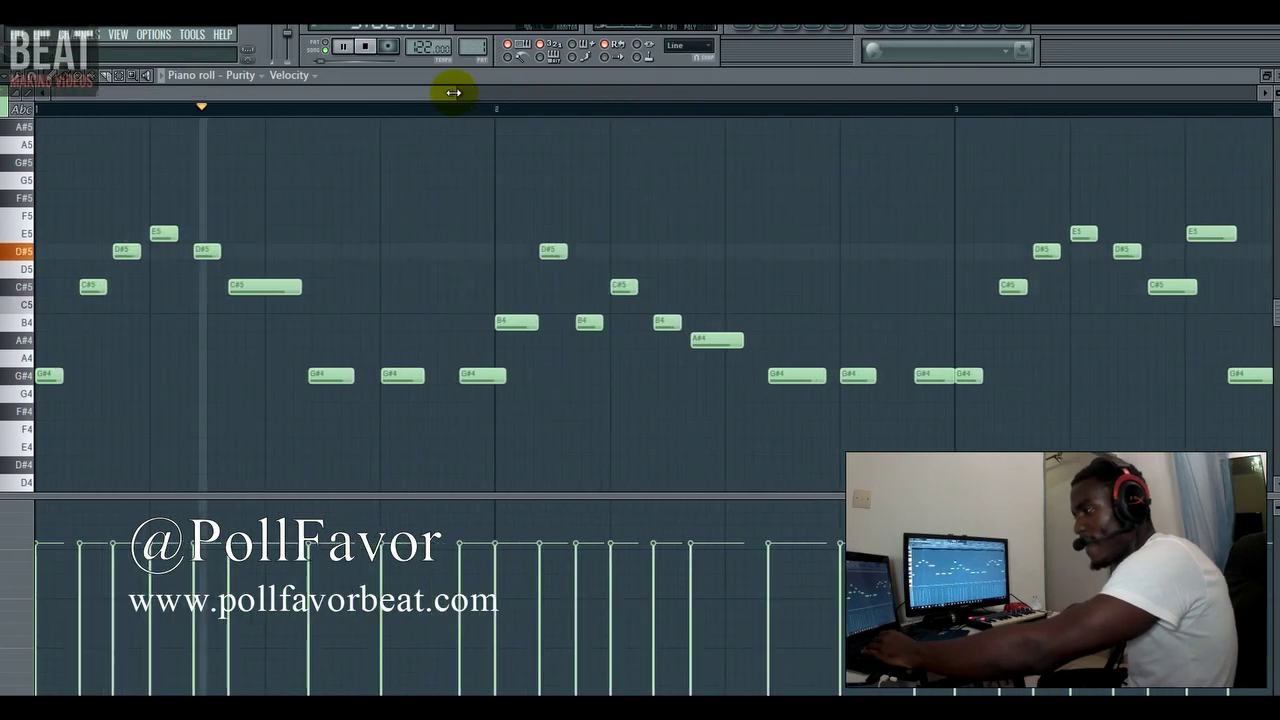
{"action": "left_click", "coordinate": [340, 46]}
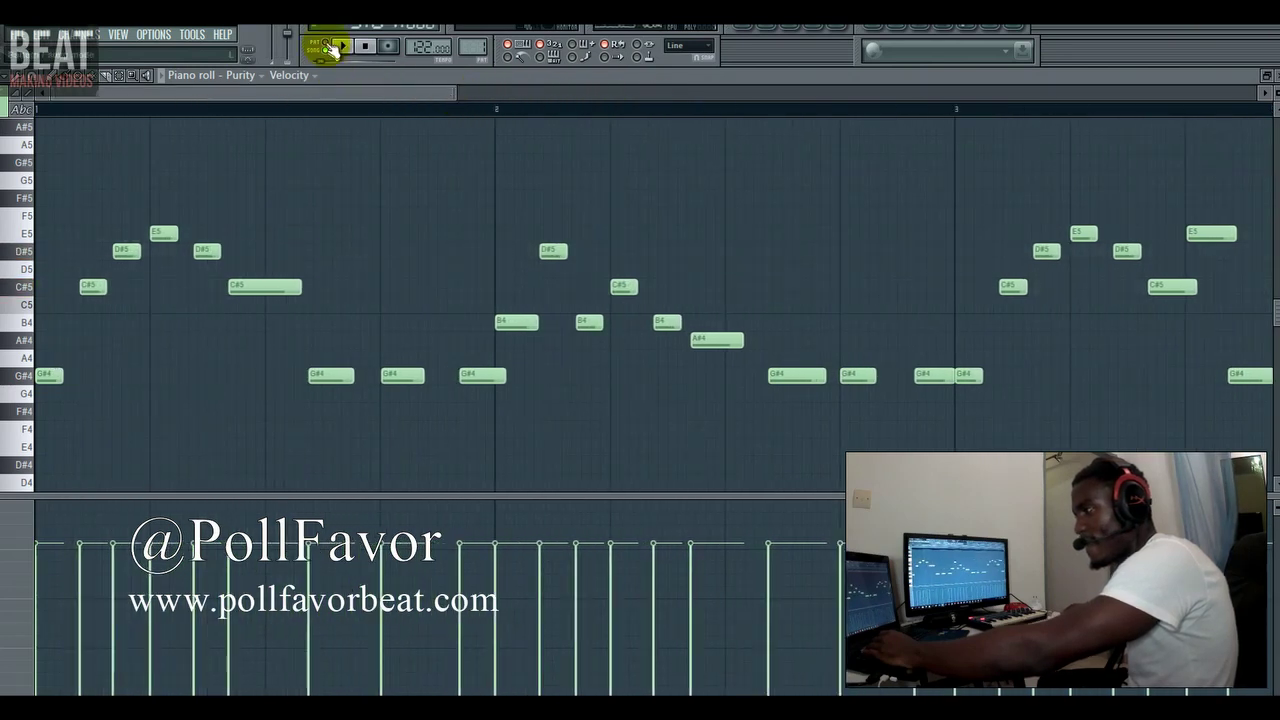
{"action": "left_click", "coordinate": [340, 46]}
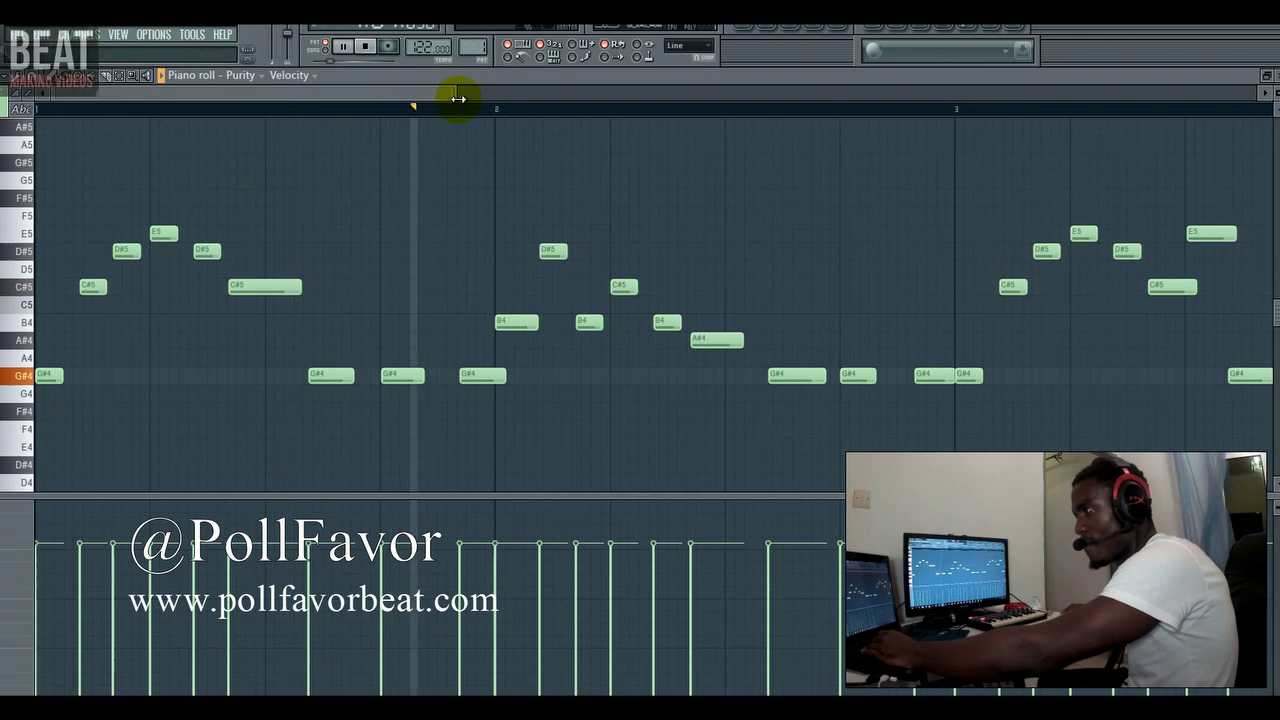
{"action": "left_click_drag", "start_coordinate": [458, 98], "coordinate": [385, 98]}
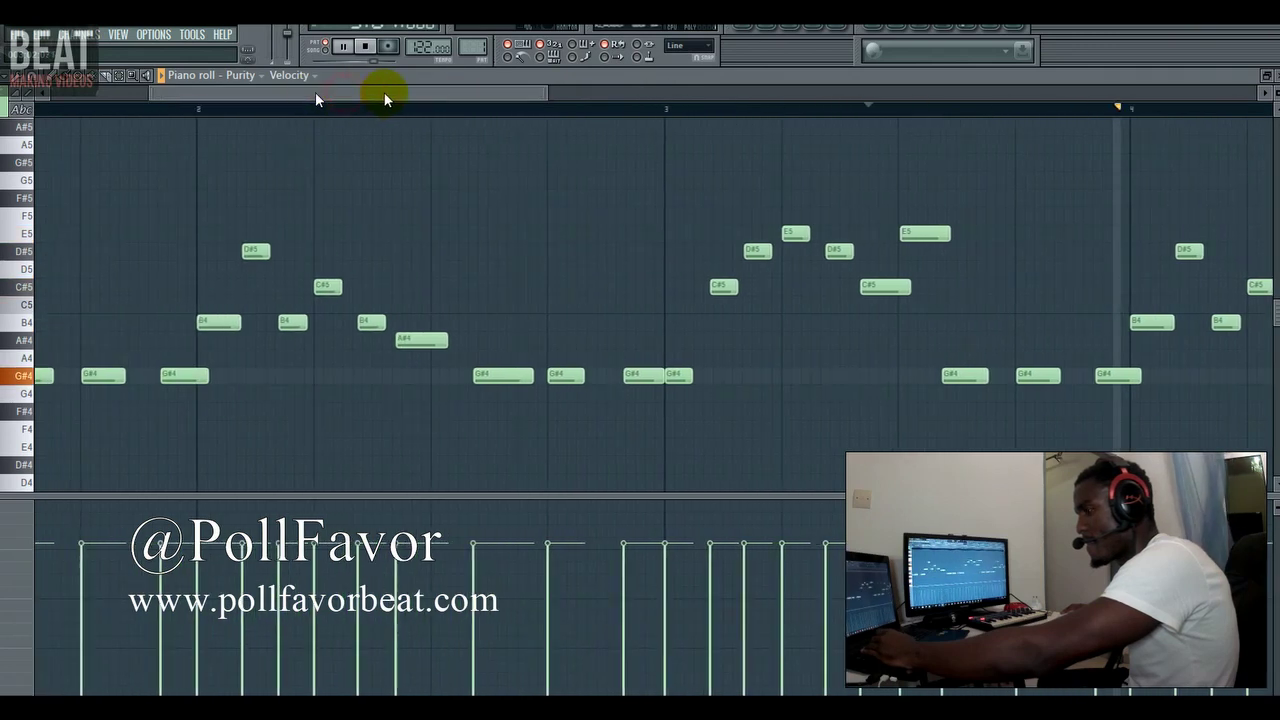
{"action": "left_click_drag", "start_coordinate": [543, 91], "coordinate": [582, 89]}
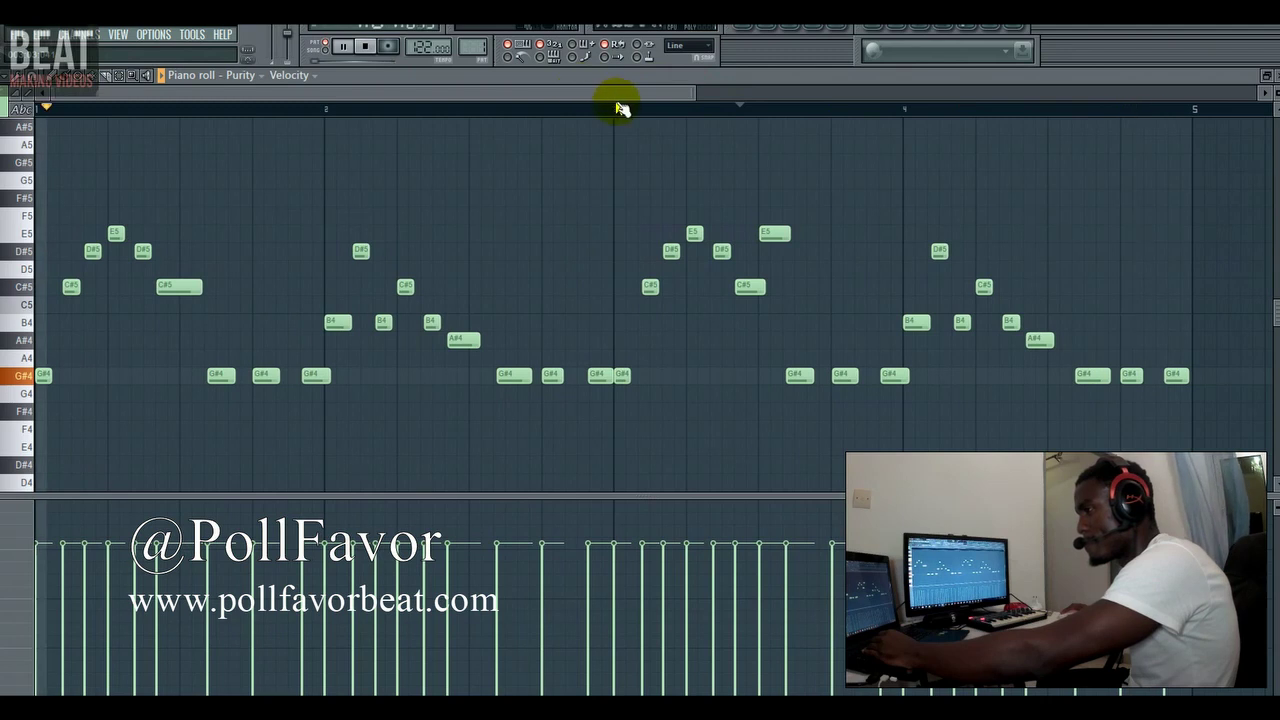
{"action": "left_click", "coordinate": [622, 106]}
{"action": "key", "text": "space"}
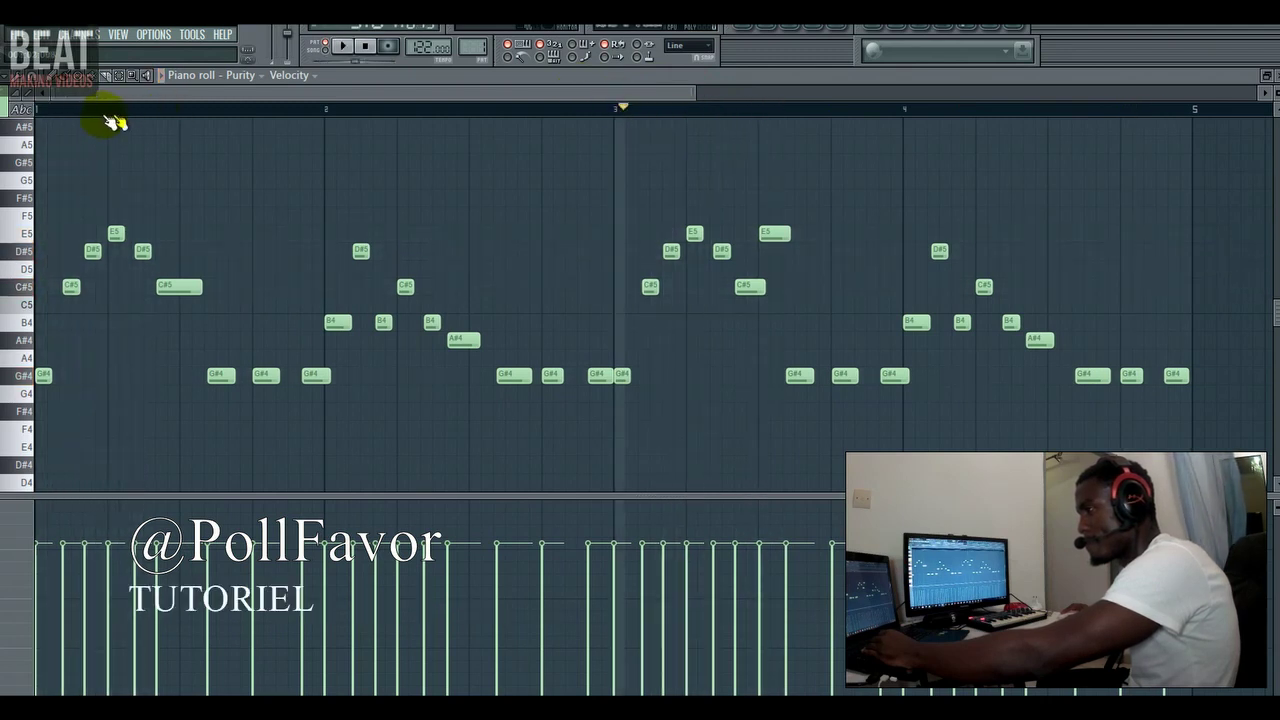
{"action": "left_click_drag", "start_coordinate": [58, 110], "coordinate": [38, 110]}
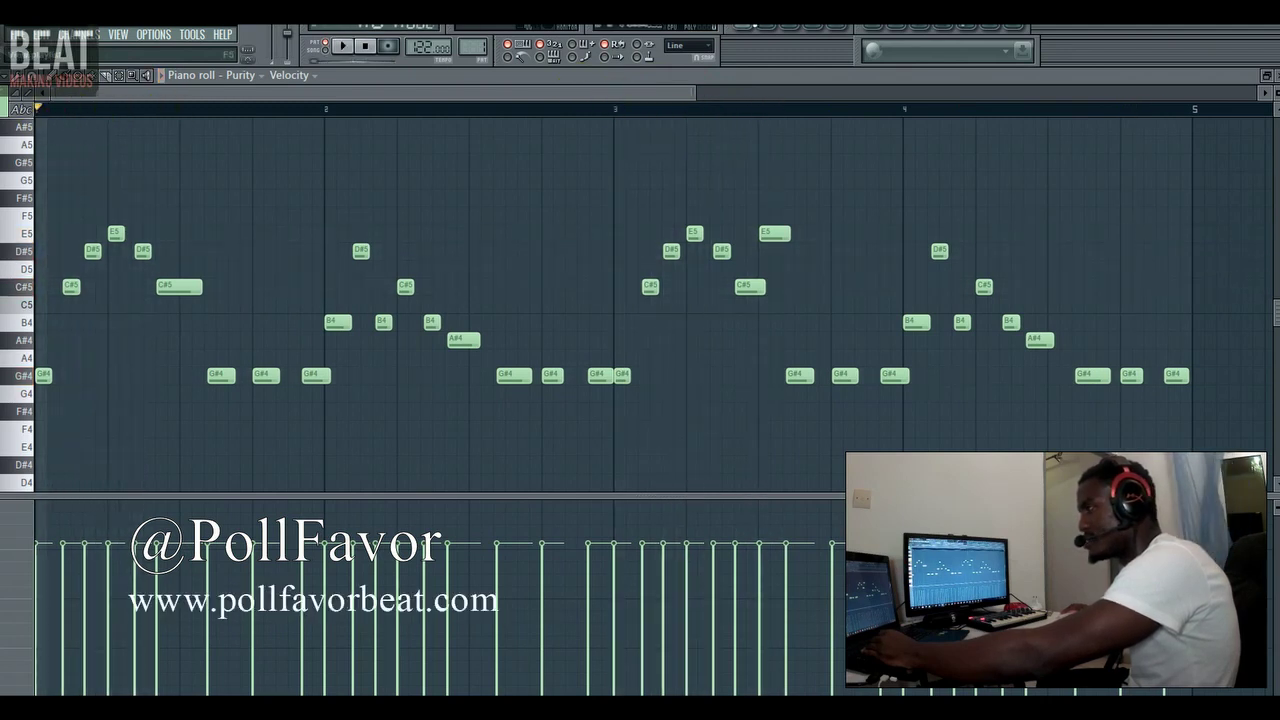
In the playlist, nudge the Track 4 BATERIE clip before bar 5 slightly earlier and put the GGUITARE MUTE clip back at bar 5.
{"action": "left_click", "coordinate": [753, 23]}
{"action": "left_click_drag", "start_coordinate": [309, 204], "coordinate": [203, 220]}
{"action": "left_click_drag", "start_coordinate": [170, 284], "coordinate": [162, 268]}
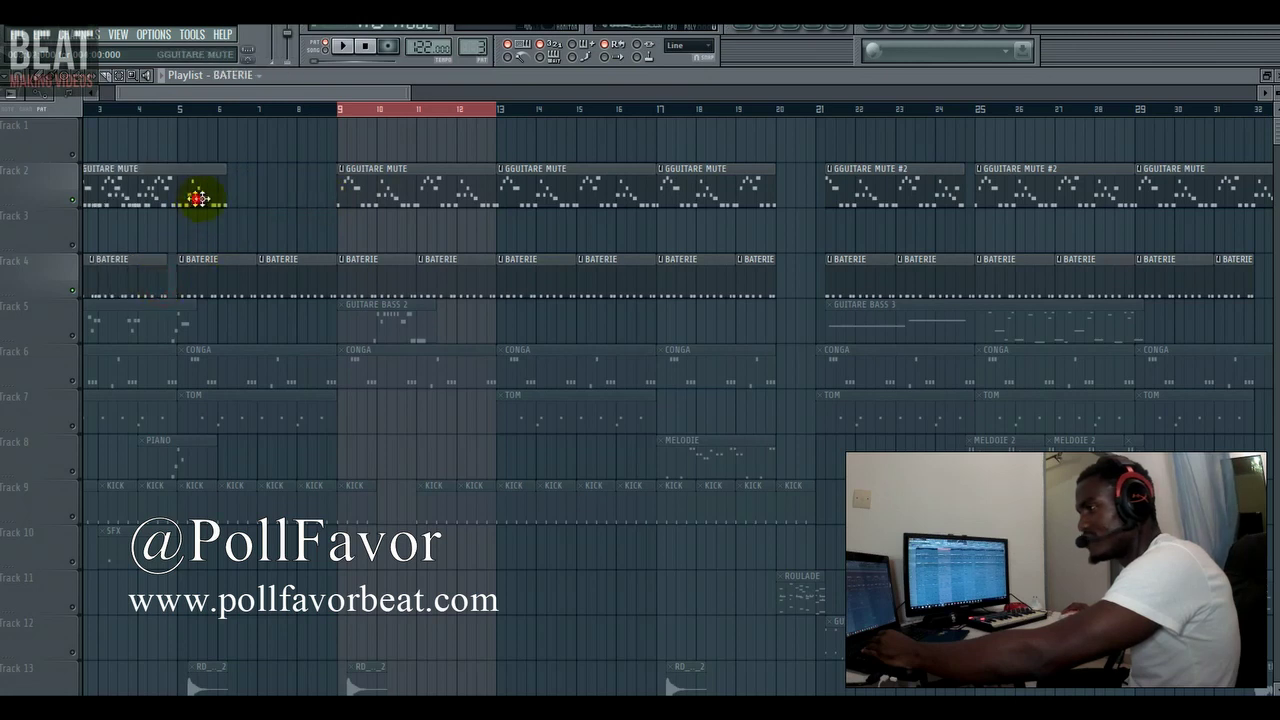
{"action": "left_click_drag", "start_coordinate": [199, 198], "coordinate": [255, 197]}
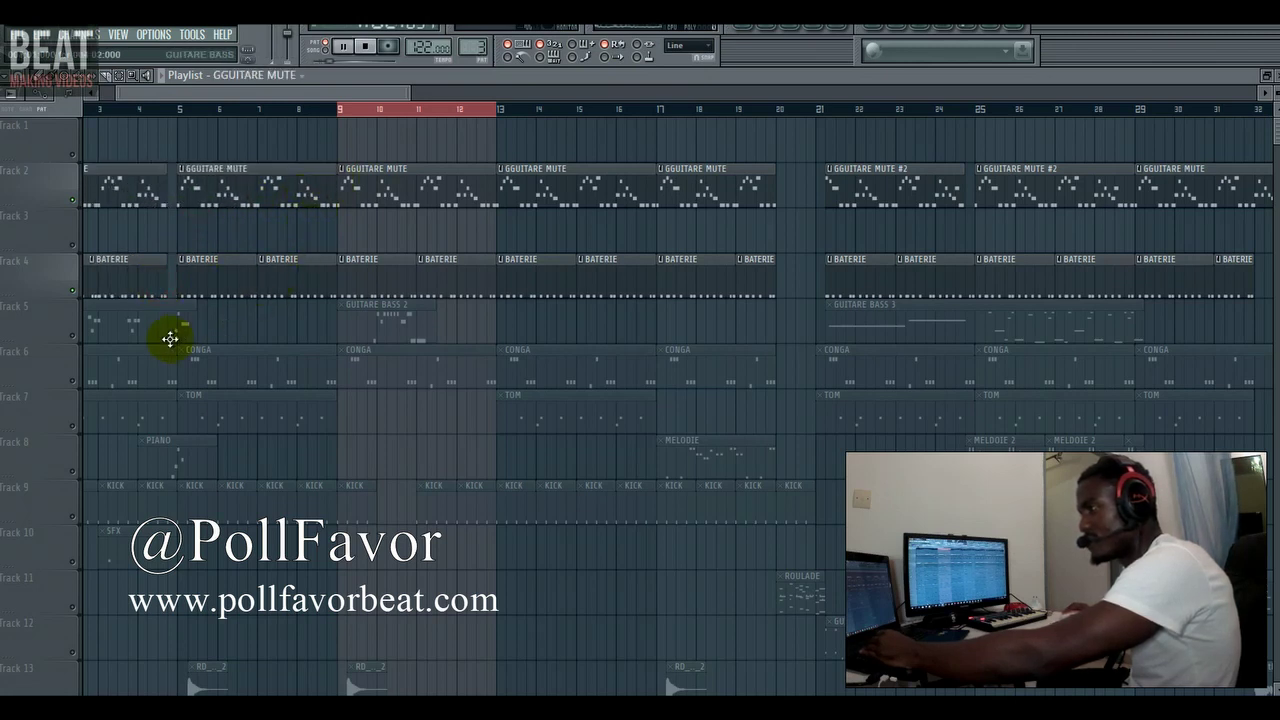
Stop playback, unmute the conga clips on Track 6 and show the CONGA pattern in the channel rack.
{"action": "left_click", "coordinate": [776, 27]}
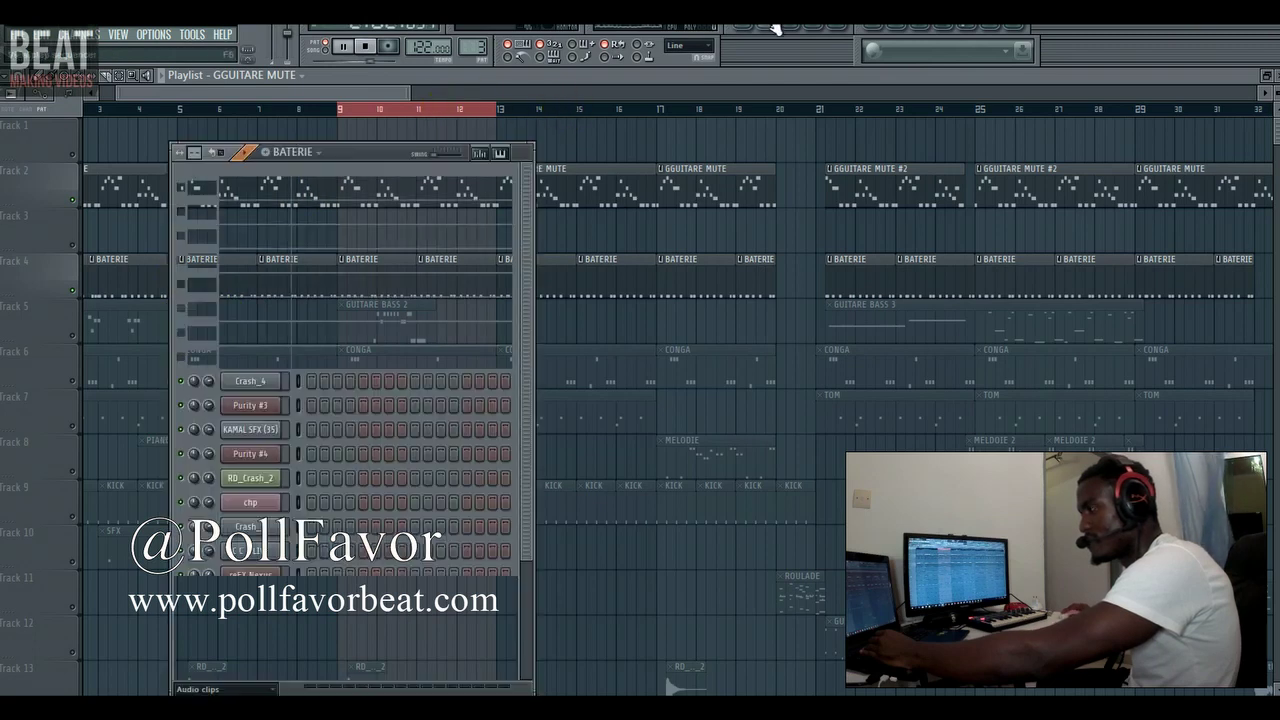
{"action": "key", "text": "space"}
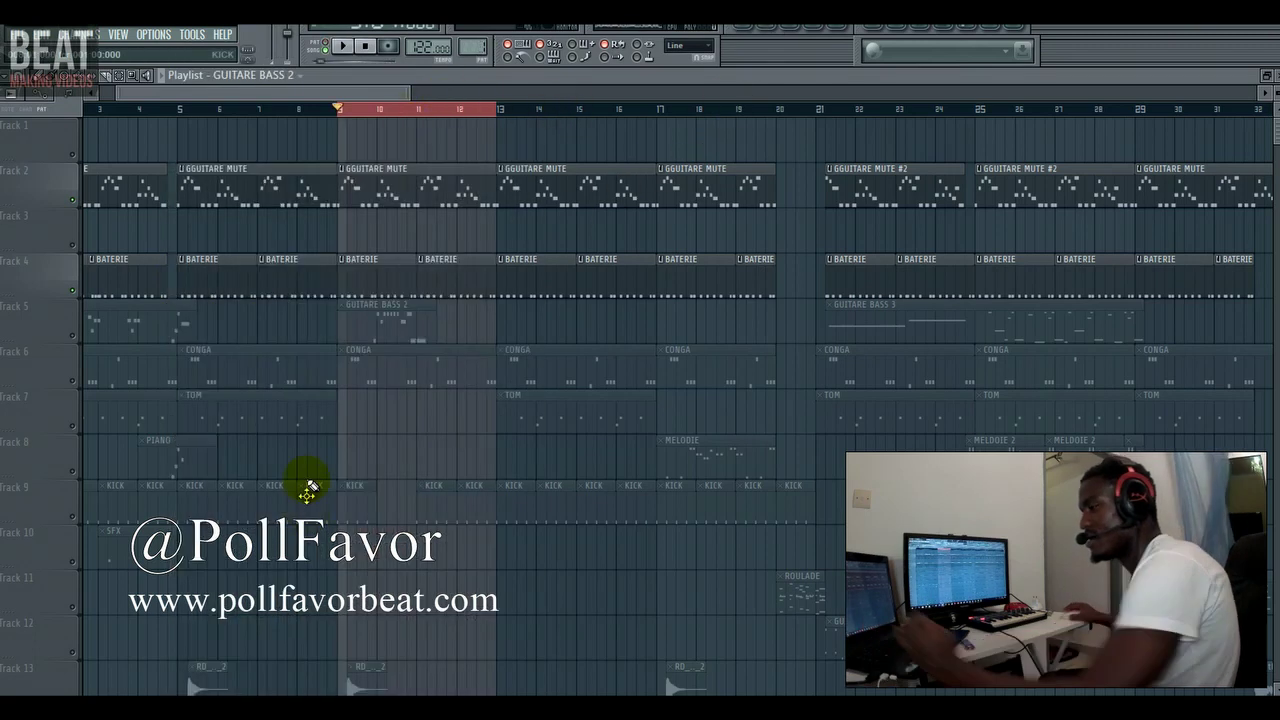
{"action": "scroll", "coordinate": [306, 455], "scroll_direction": "down", "scroll_amount": 1}
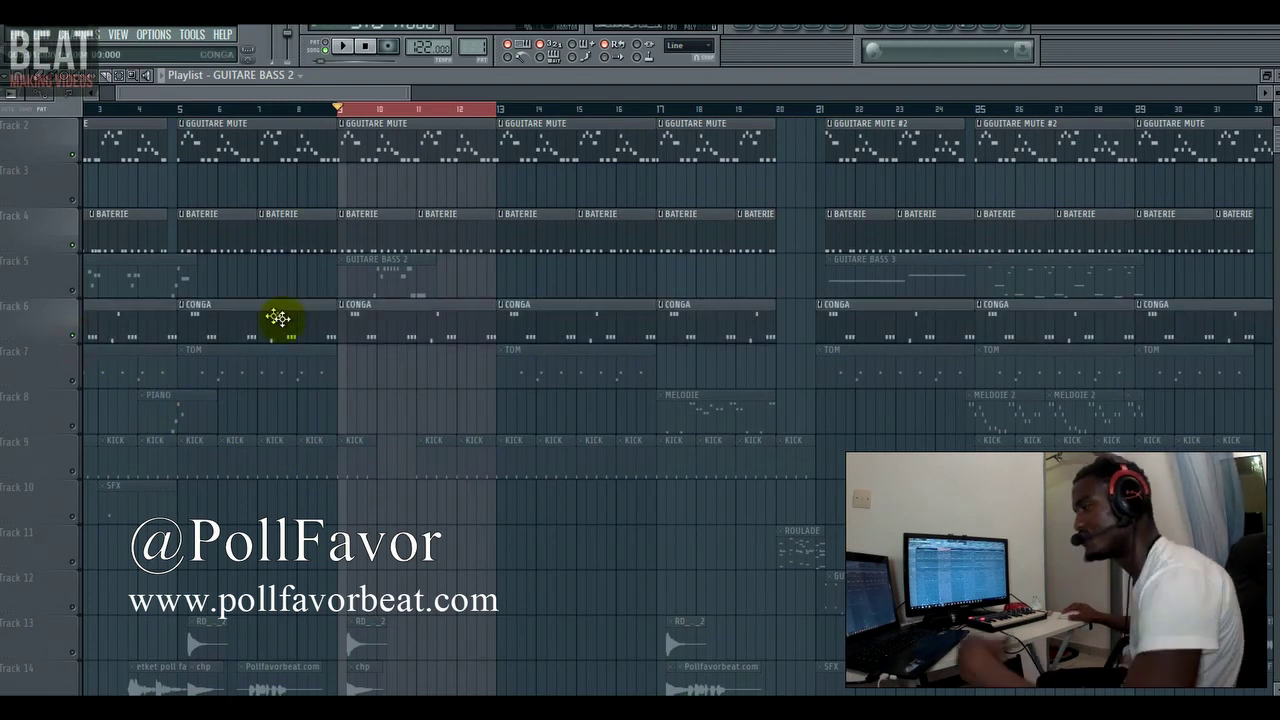
{"action": "left_click", "coordinate": [384, 330]}
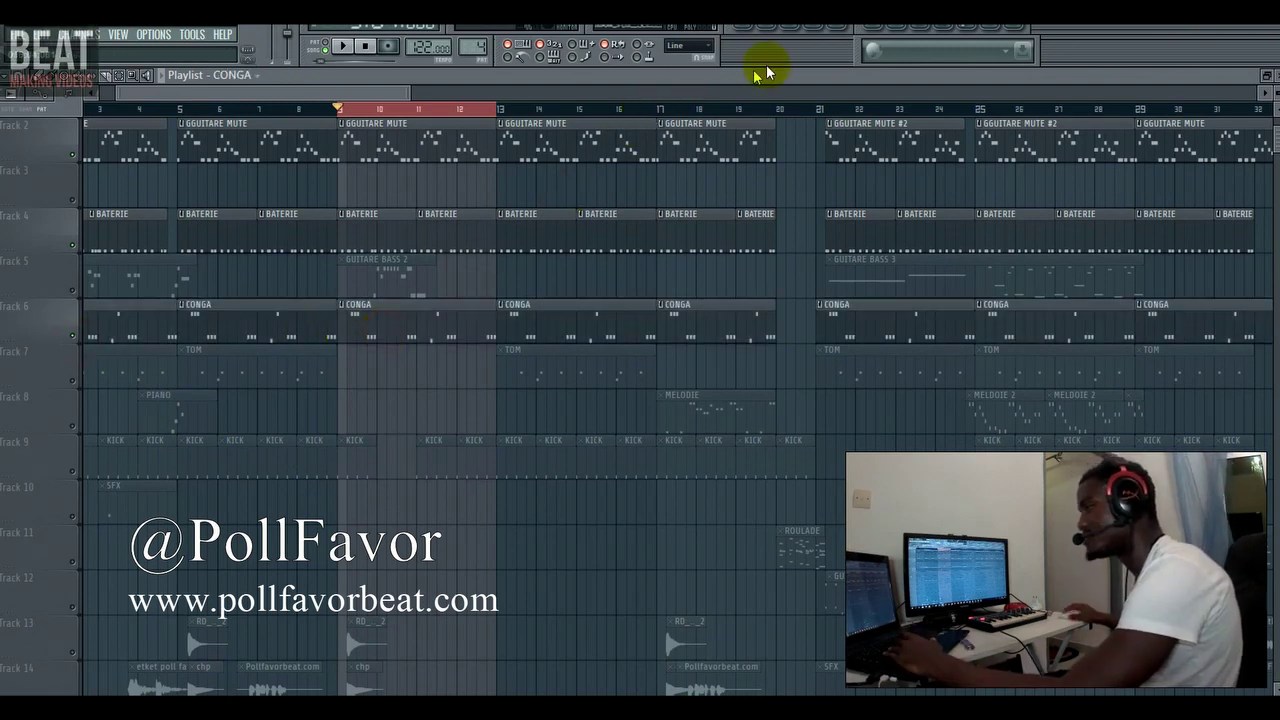
{"action": "left_click", "coordinate": [765, 30]}
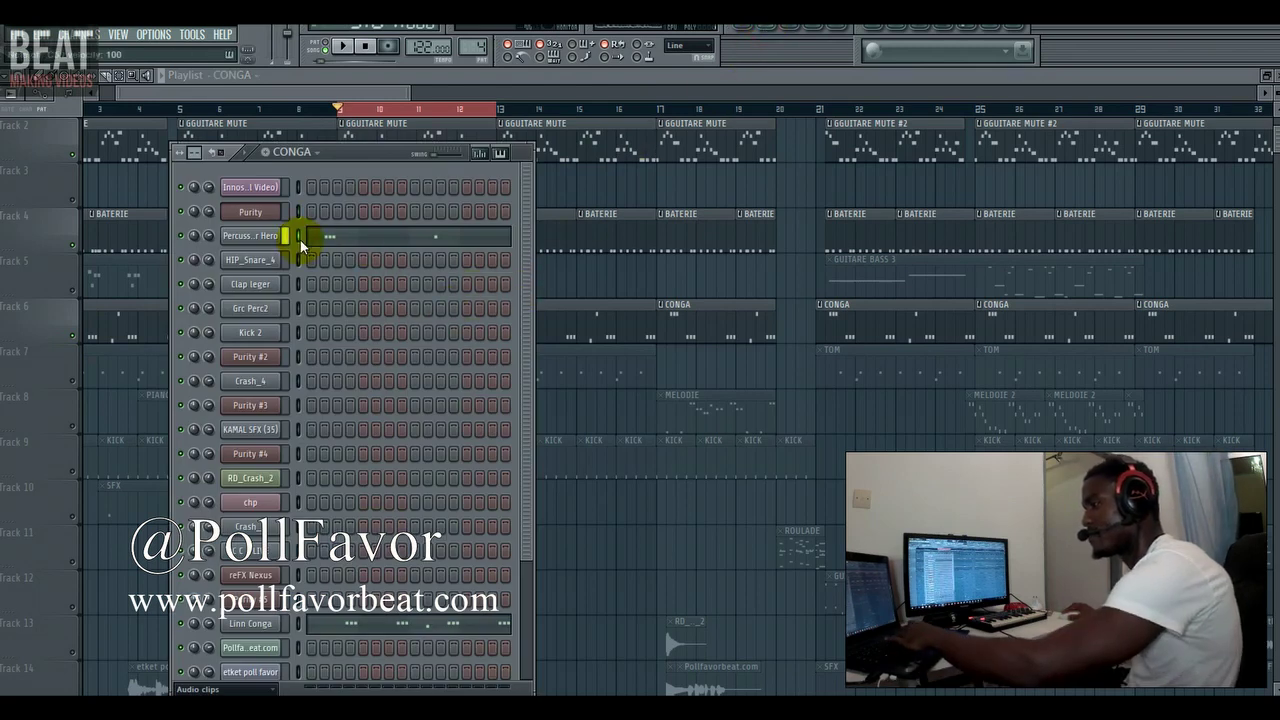
Play the song with the congas and open the Linn Conga notes in the piano roll.
{"action": "key", "text": "space"}
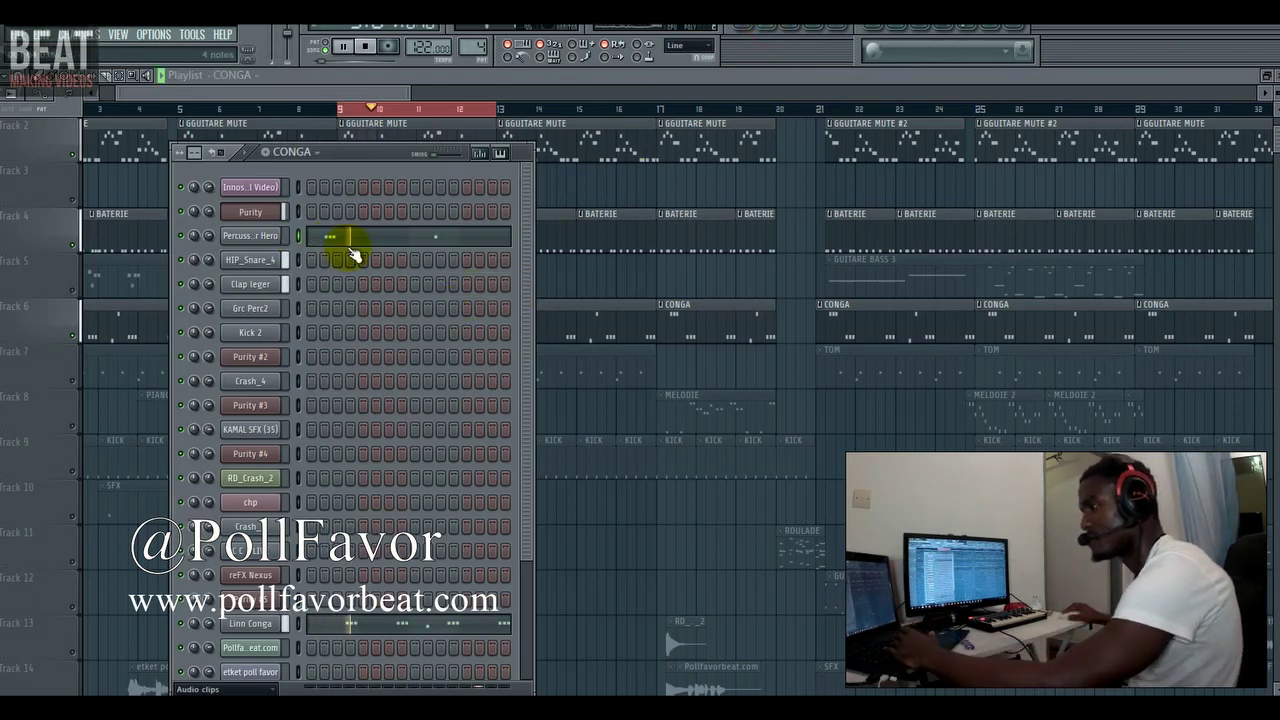
{"action": "scroll", "coordinate": [415, 373], "scroll_direction": "down", "scroll_amount": 5}
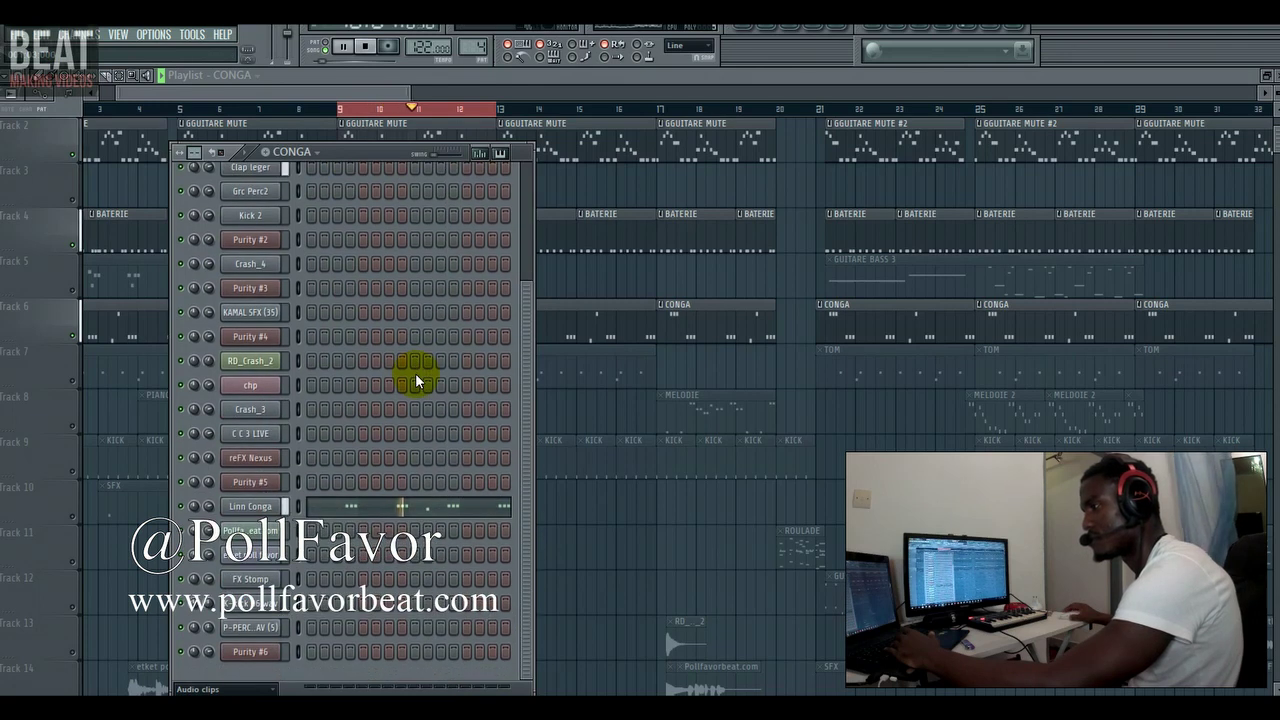
{"action": "left_click", "coordinate": [443, 507]}
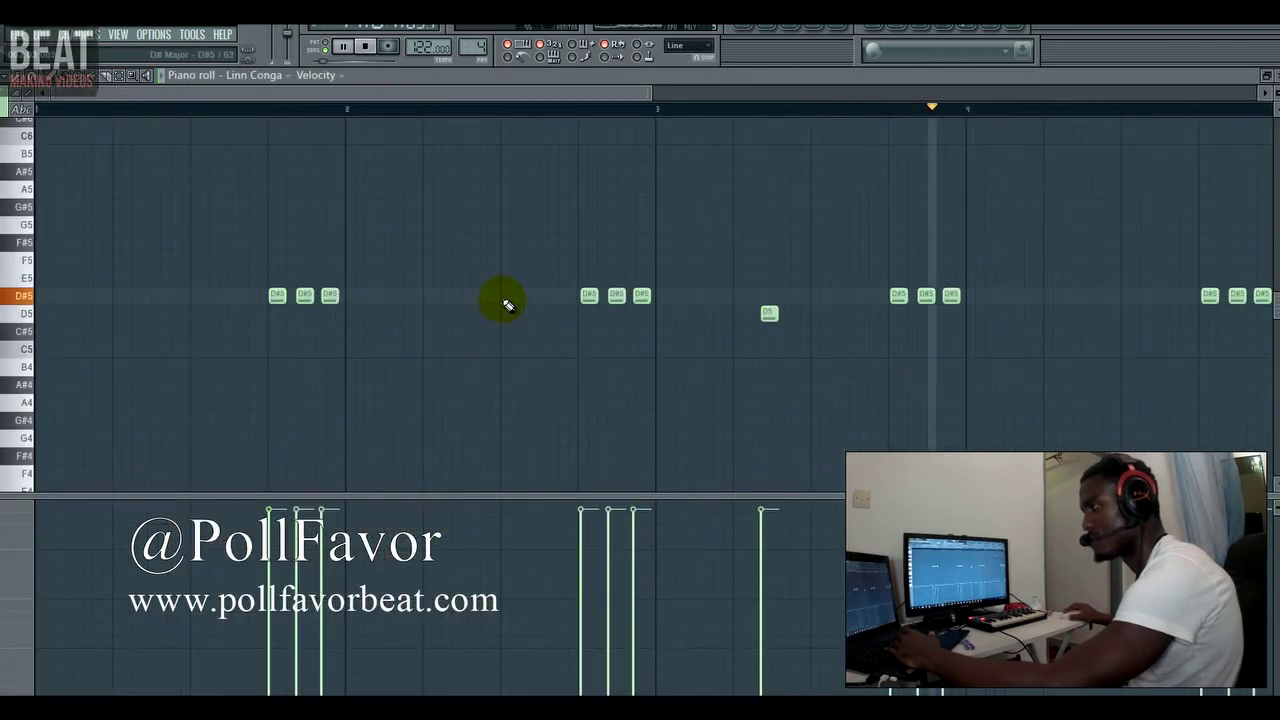
Open the Percussion Bongo 002 Super Hero notes in the piano roll and play them with the song.
{"action": "key", "text": "F6"}
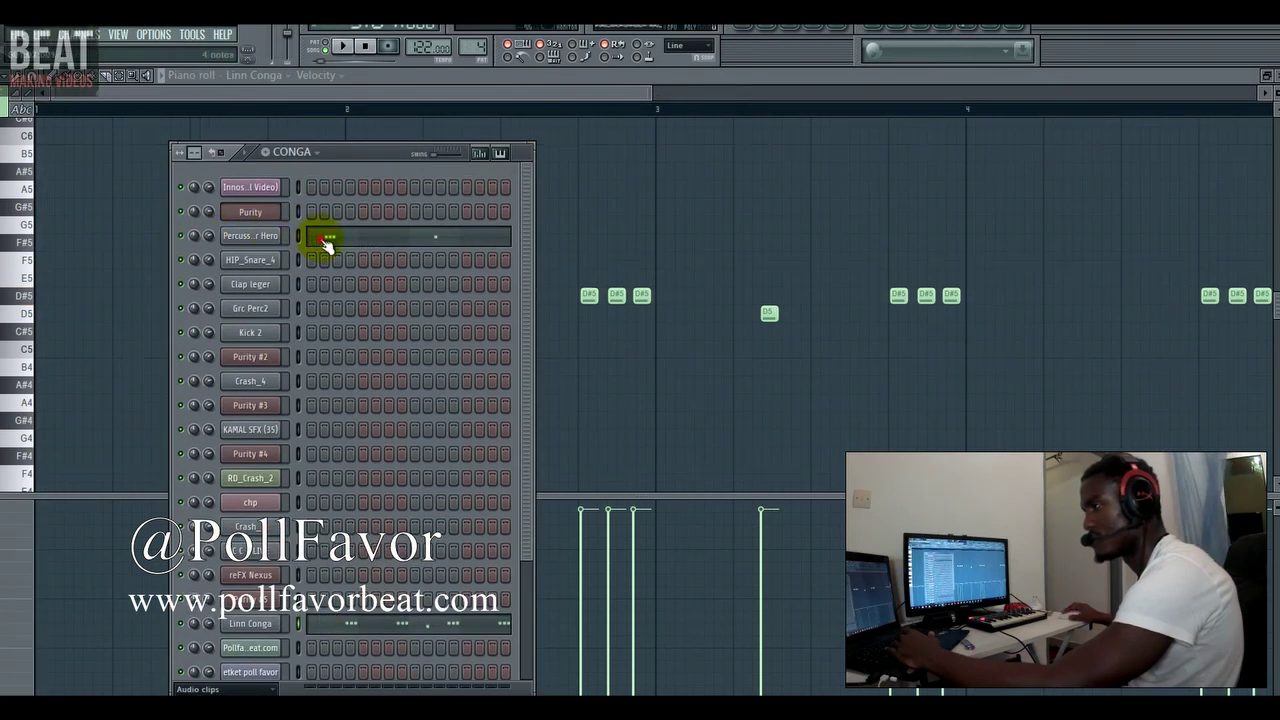
{"action": "left_click", "coordinate": [305, 228]}
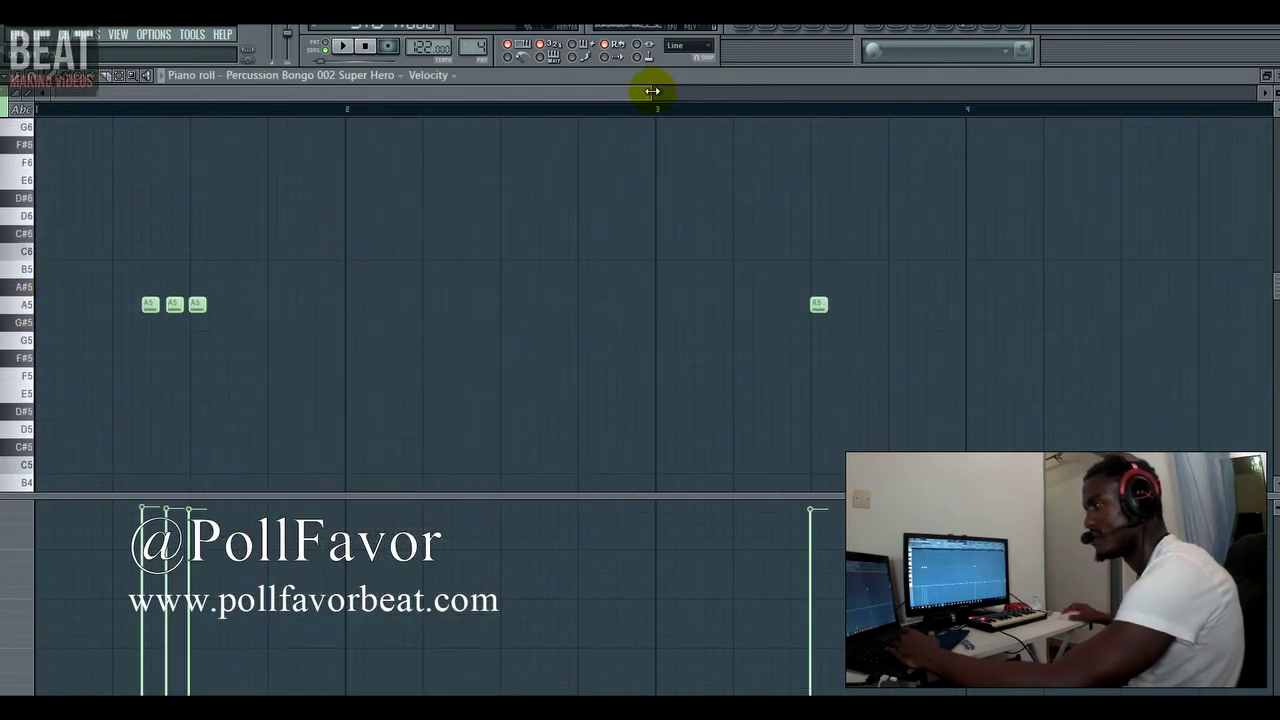
{"action": "left_click_drag", "start_coordinate": [651, 91], "coordinate": [603, 91]}
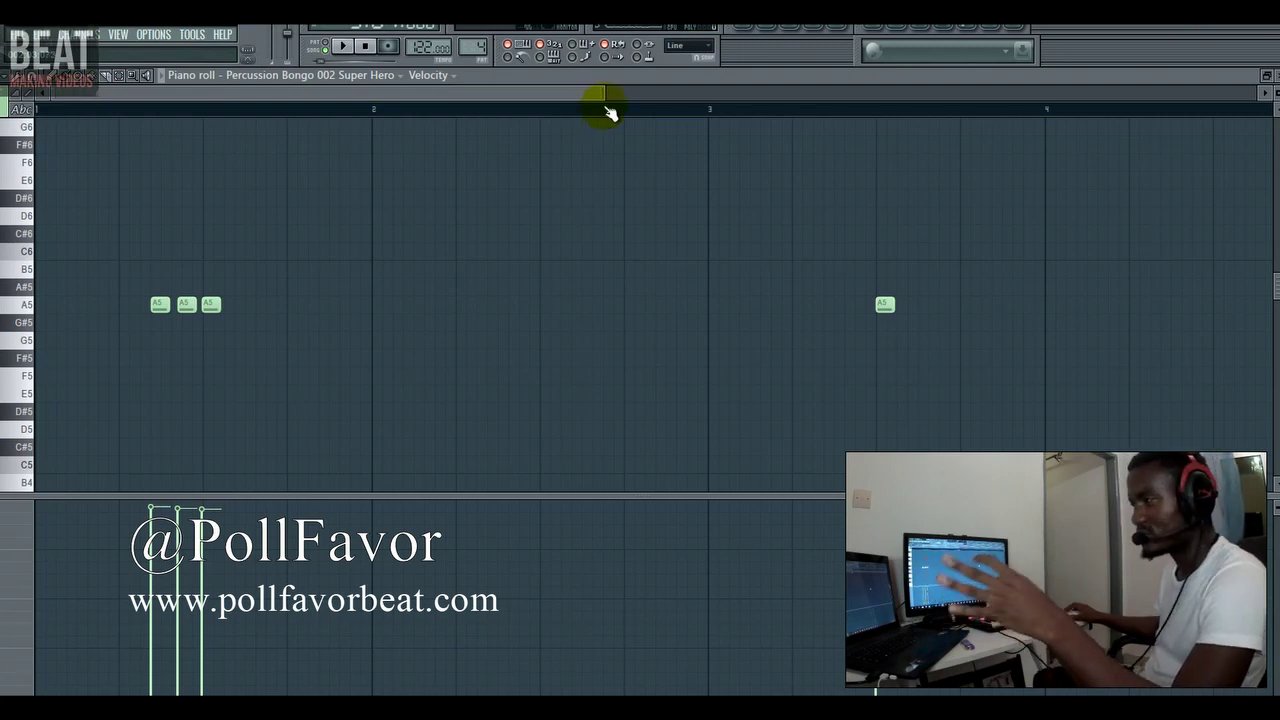
{"action": "left_click_drag", "start_coordinate": [604, 98], "coordinate": [452, 94]}
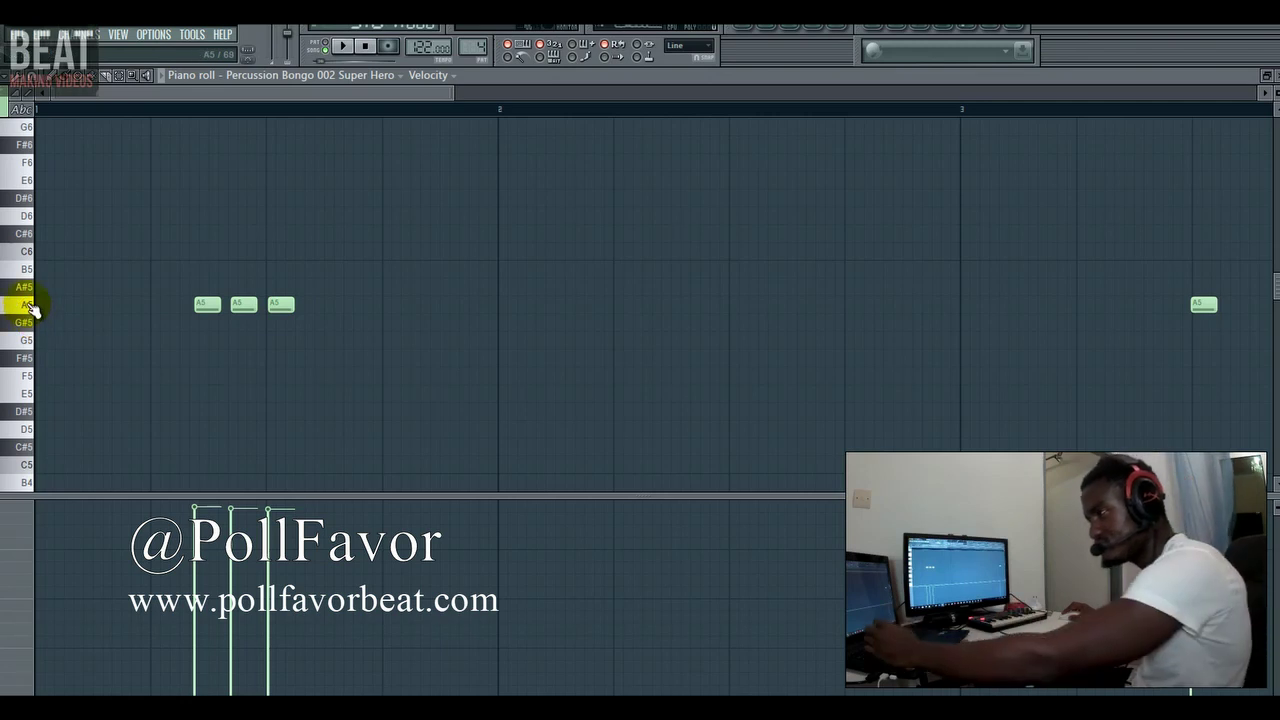
{"action": "key", "text": "space"}
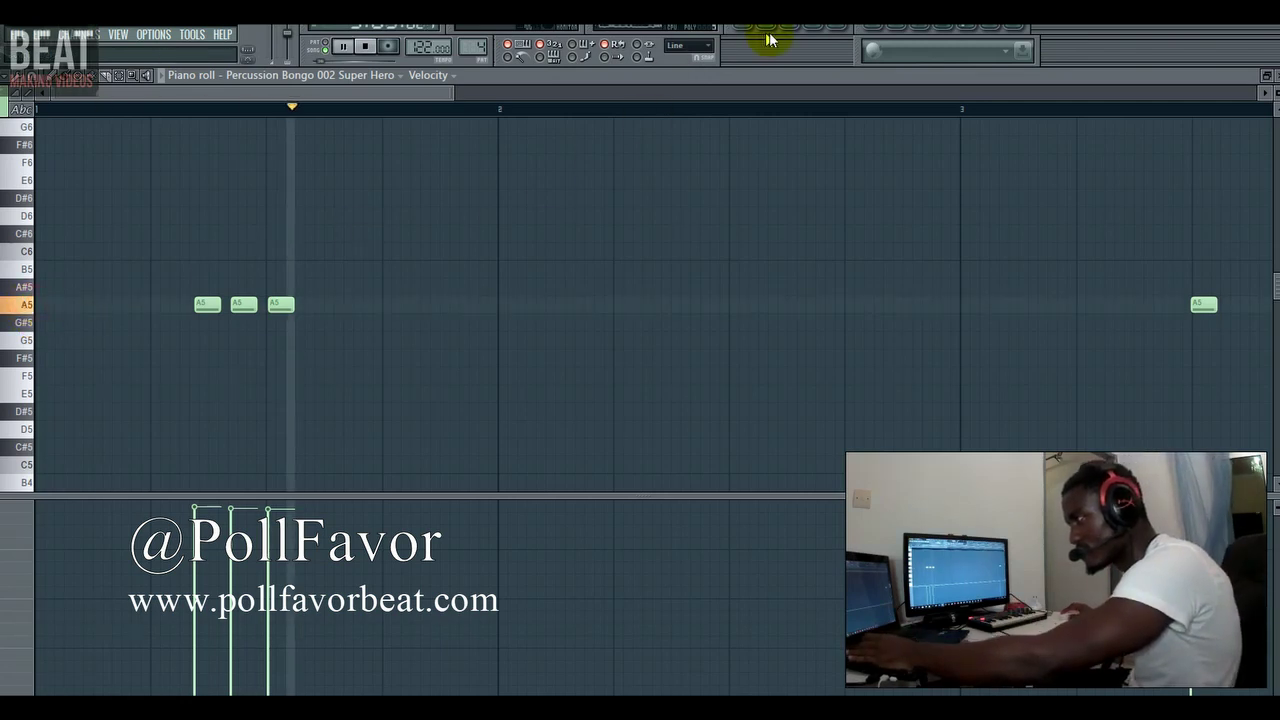
Reopen the Linn Conga notes in the piano roll, review them up to the pattern's end and stop playback.
{"action": "left_click", "coordinate": [778, 29]}
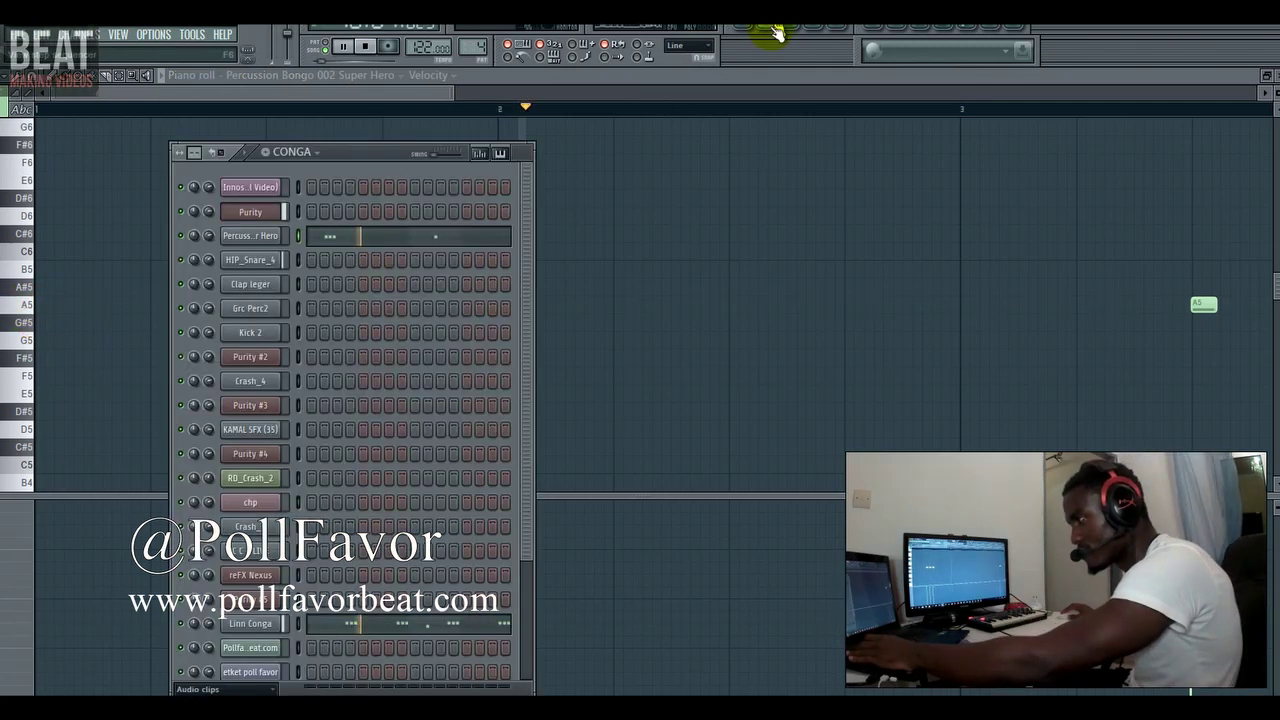
{"action": "left_click", "coordinate": [406, 623]}
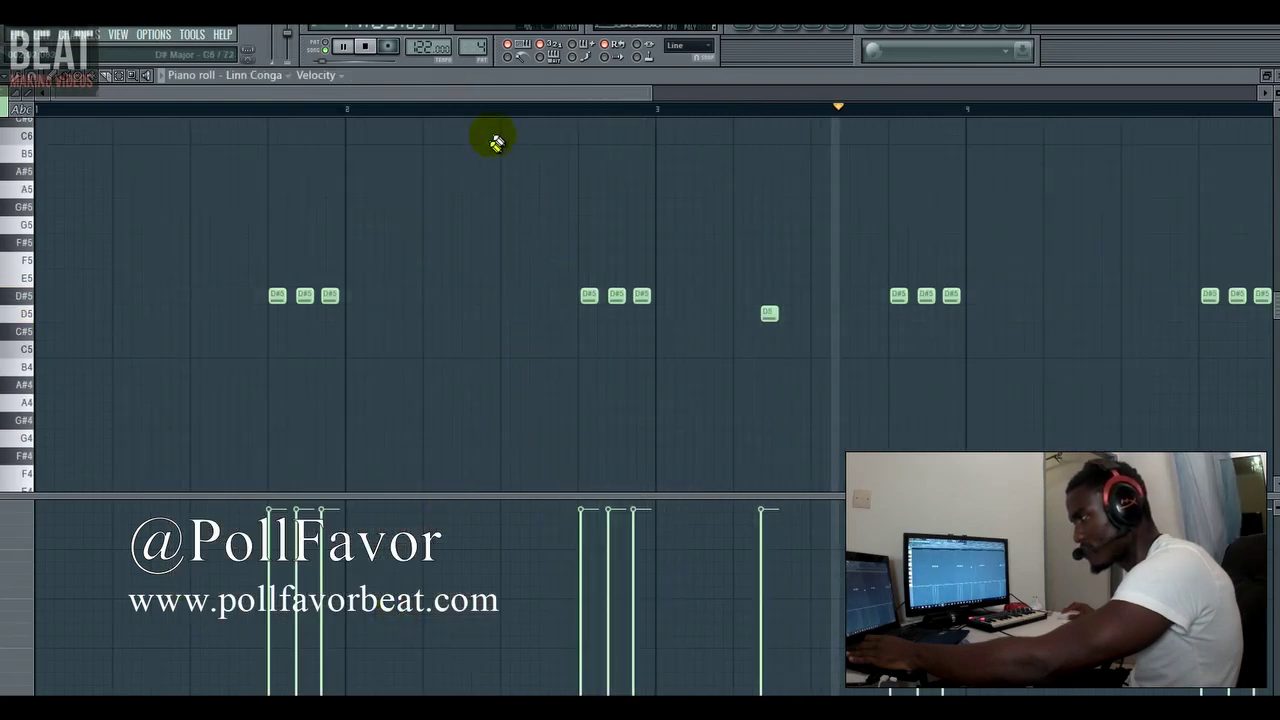
{"action": "left_click_drag", "start_coordinate": [505, 95], "coordinate": [900, 116]}
{"action": "key", "text": "space"}
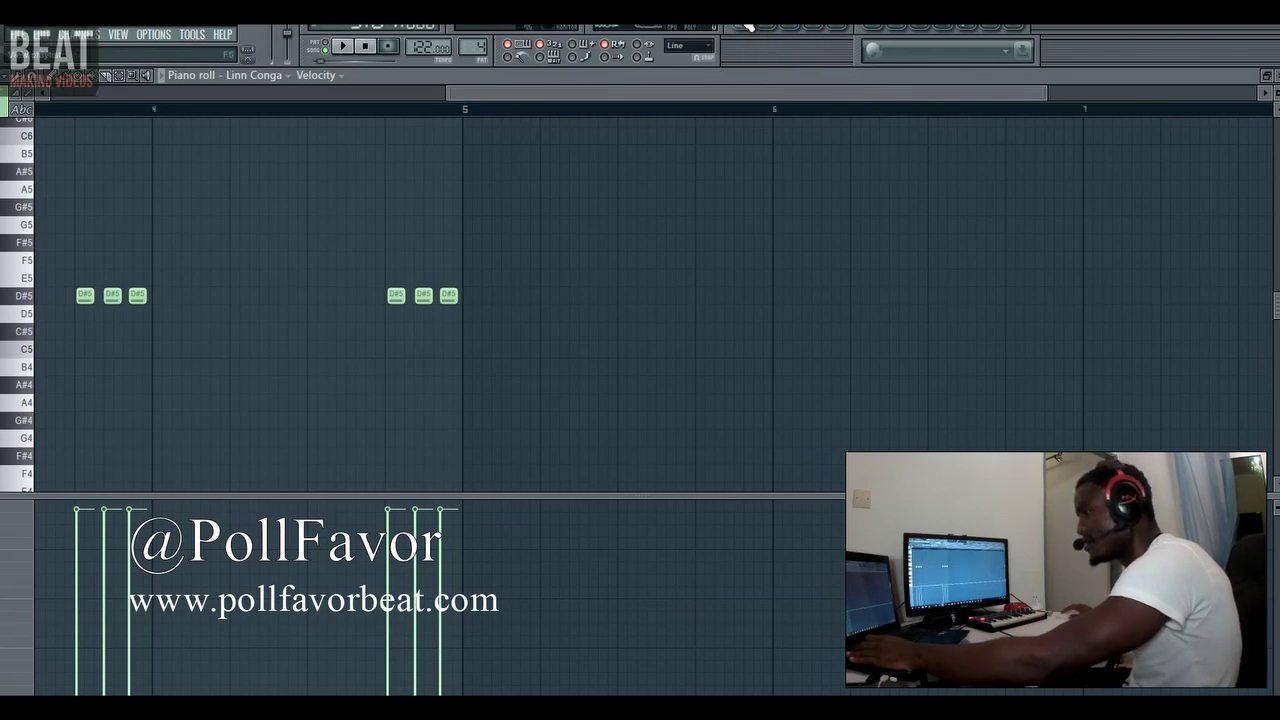
Return to the playlist, unmute the audio clips on Tracks 13 and 14 and play the song with them.
{"action": "key", "text": "F5"}
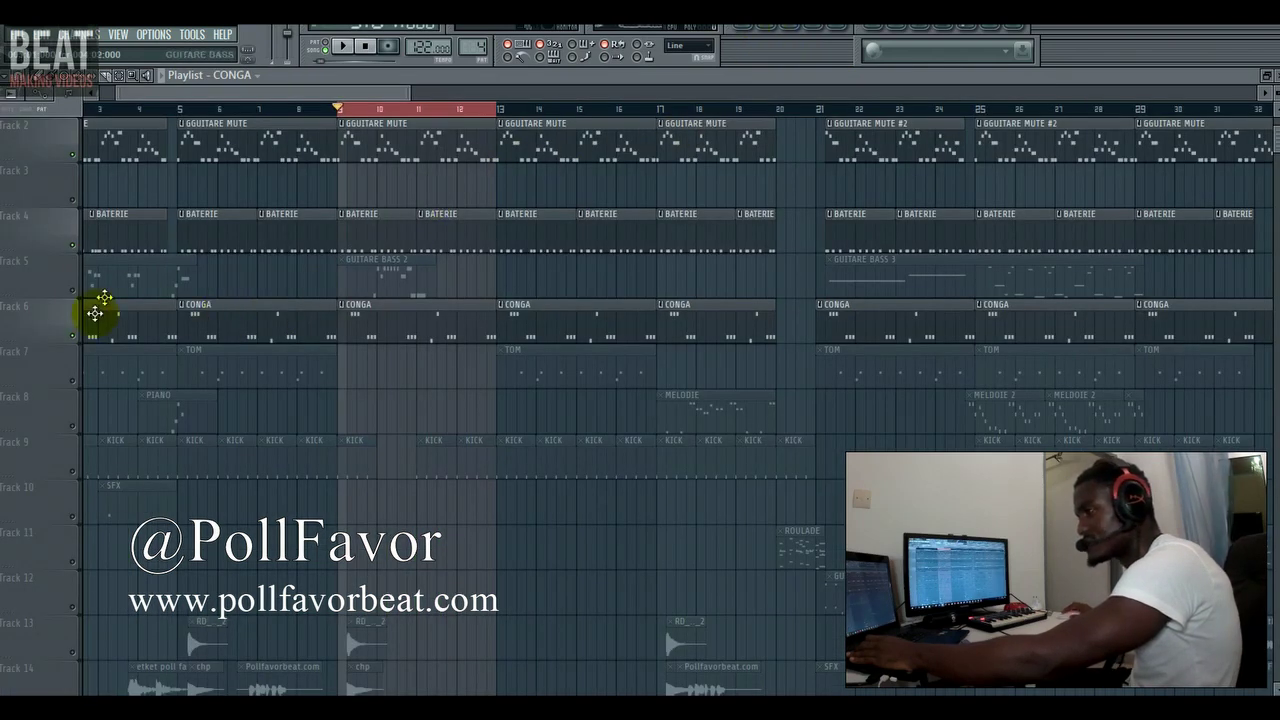
{"action": "scroll", "coordinate": [134, 527], "scroll_direction": "down", "scroll_amount": 2}
{"action": "left_click", "coordinate": [73, 562]}
{"action": "left_click", "coordinate": [74, 608]}
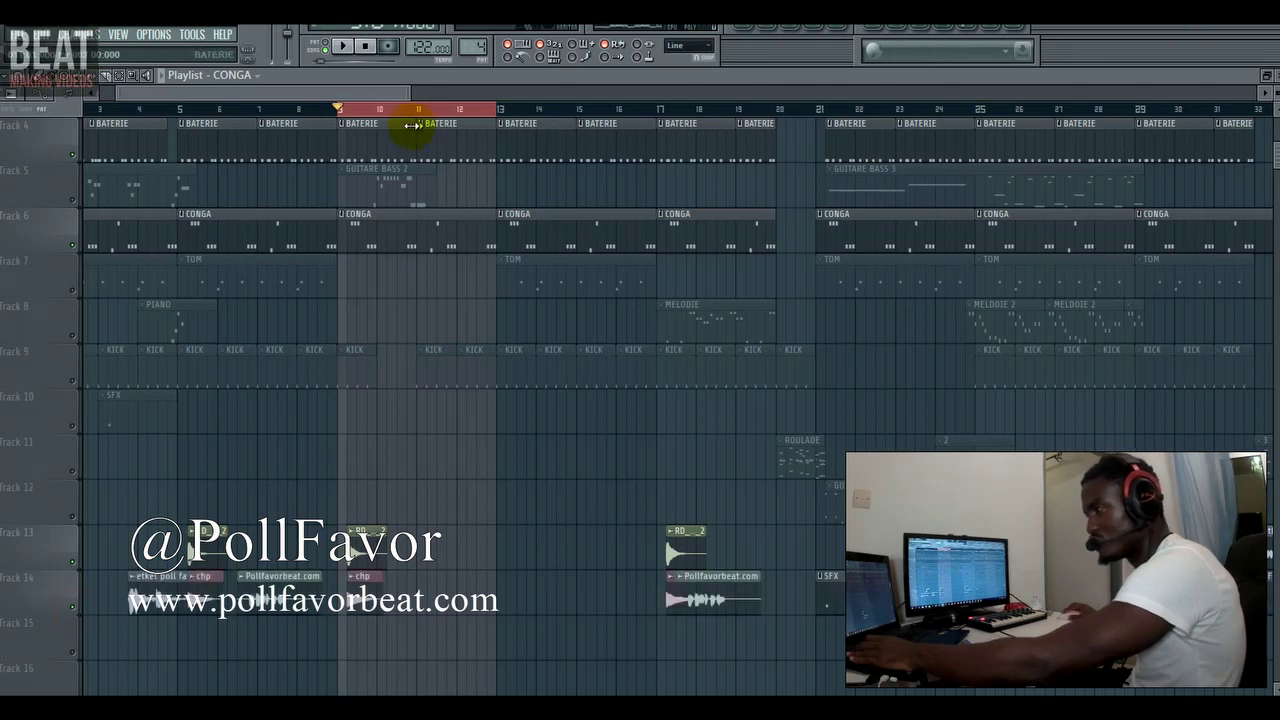
{"action": "left_click_drag", "start_coordinate": [395, 94], "coordinate": [540, 95]}
{"action": "left_click_drag", "start_coordinate": [409, 94], "coordinate": [298, 95]}
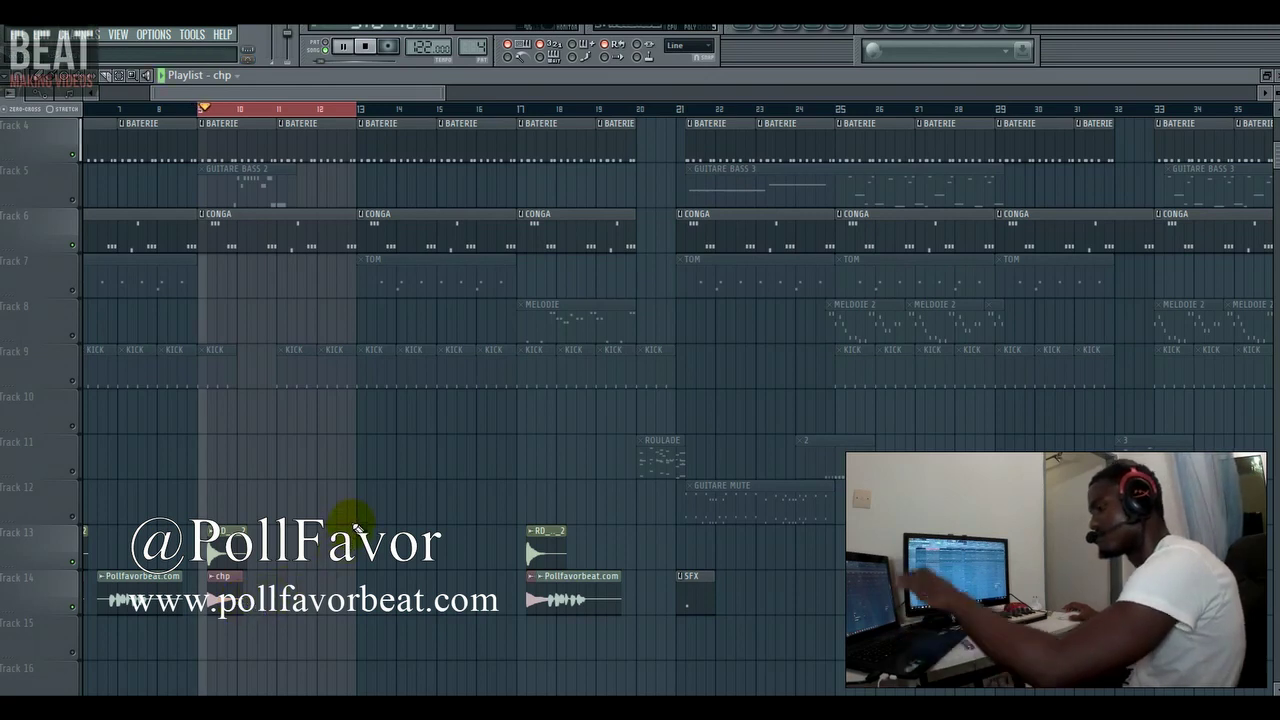
{"action": "key", "text": "space"}
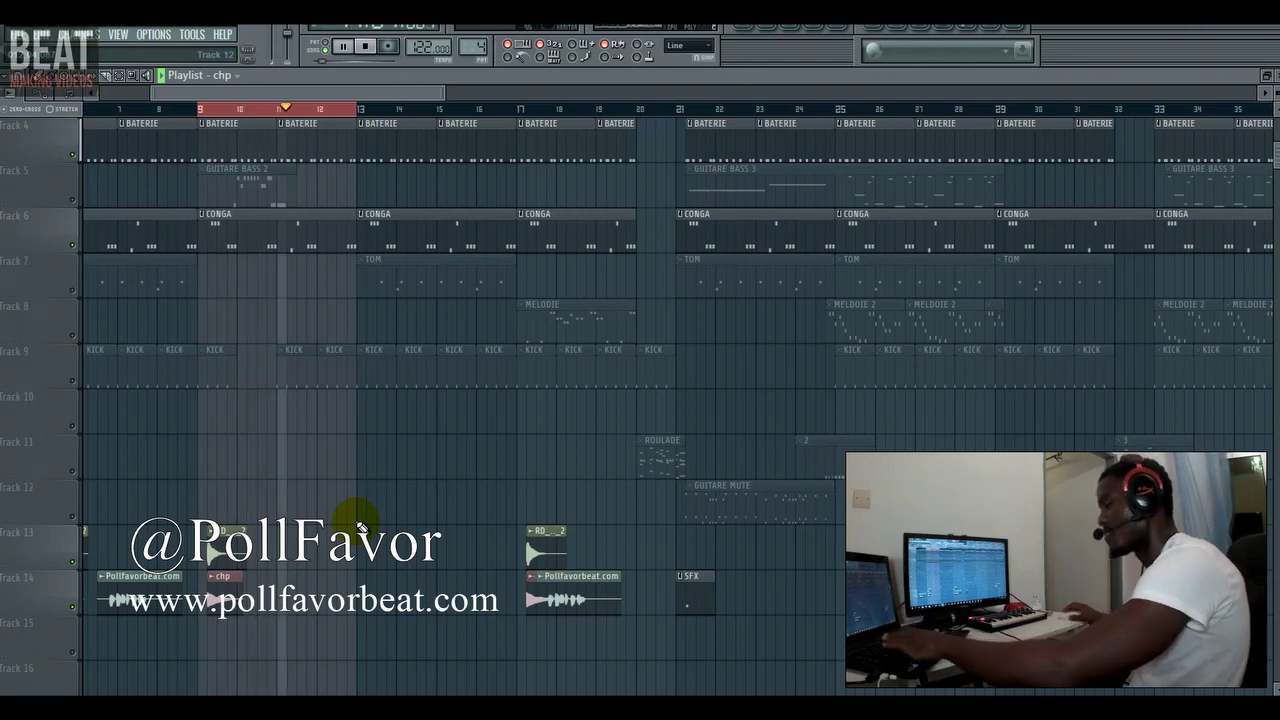
Pick the KICK pattern, unmute its clips on Track 9, play the song with the kicks and stop playback.
{"action": "left_click", "coordinate": [296, 377]}
{"action": "left_click", "coordinate": [244, 374]}
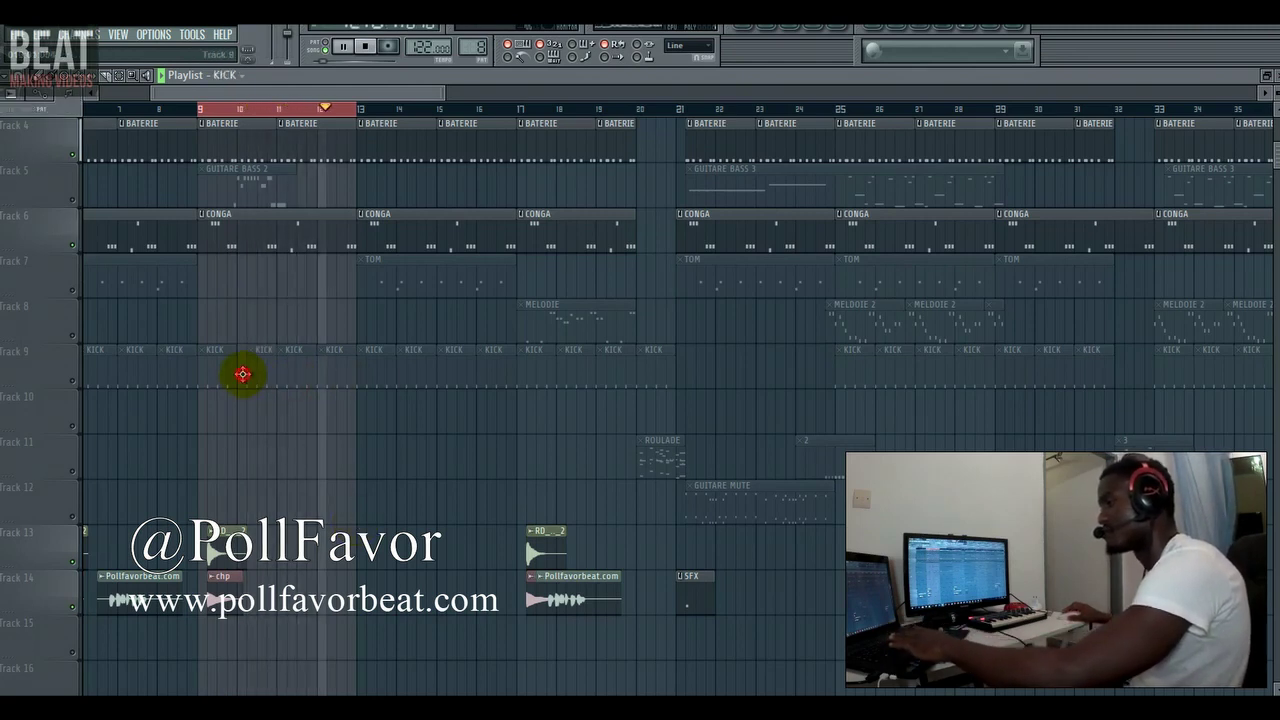
{"action": "key", "text": "space"}
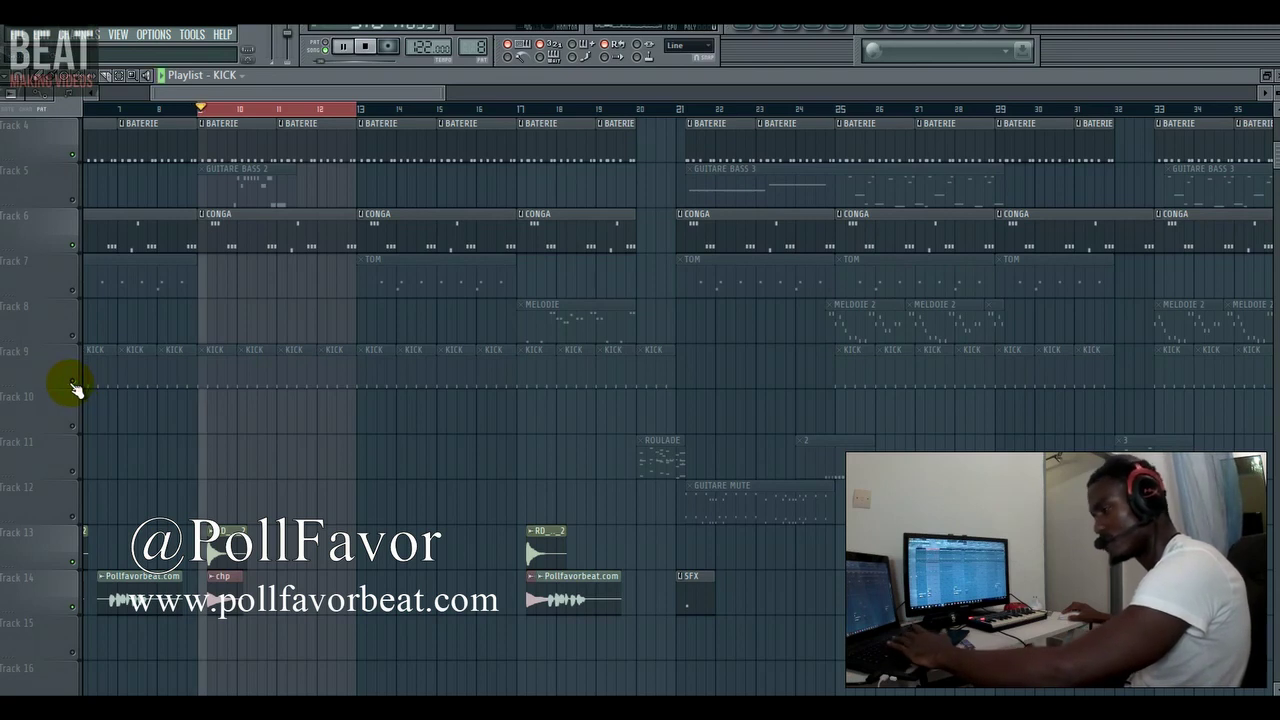
{"action": "key", "text": "space"}
{"action": "left_click", "coordinate": [75, 388]}
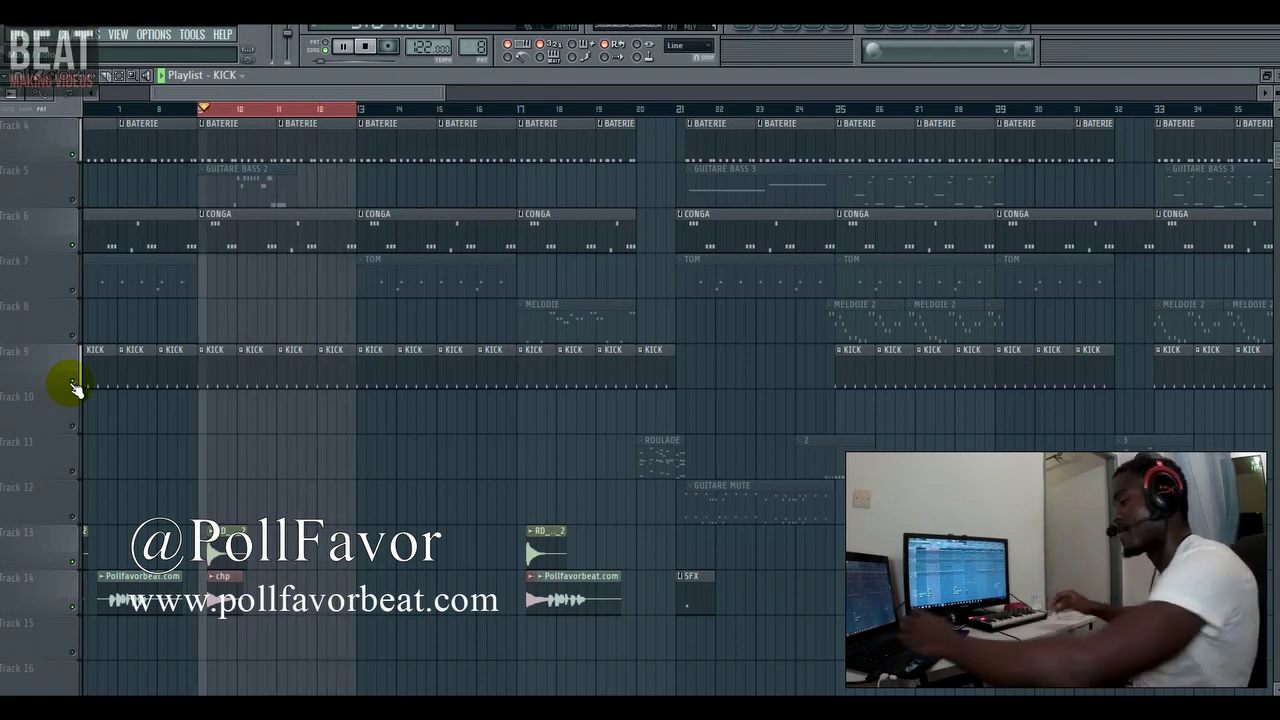
{"action": "key", "text": "space"}
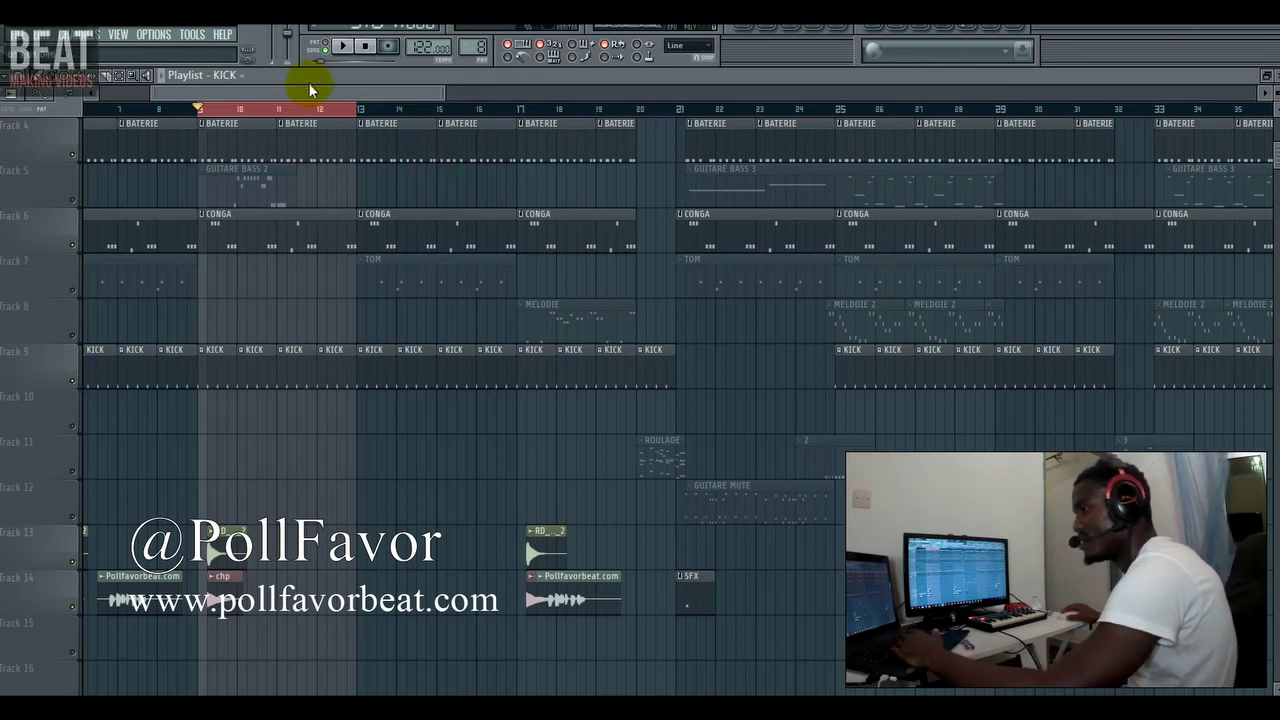
Set the playback range to bars 13 through 16, unmute Track 7 and pick the TOM pattern.
{"action": "left_click_drag", "start_coordinate": [326, 93], "coordinate": [343, 96]}
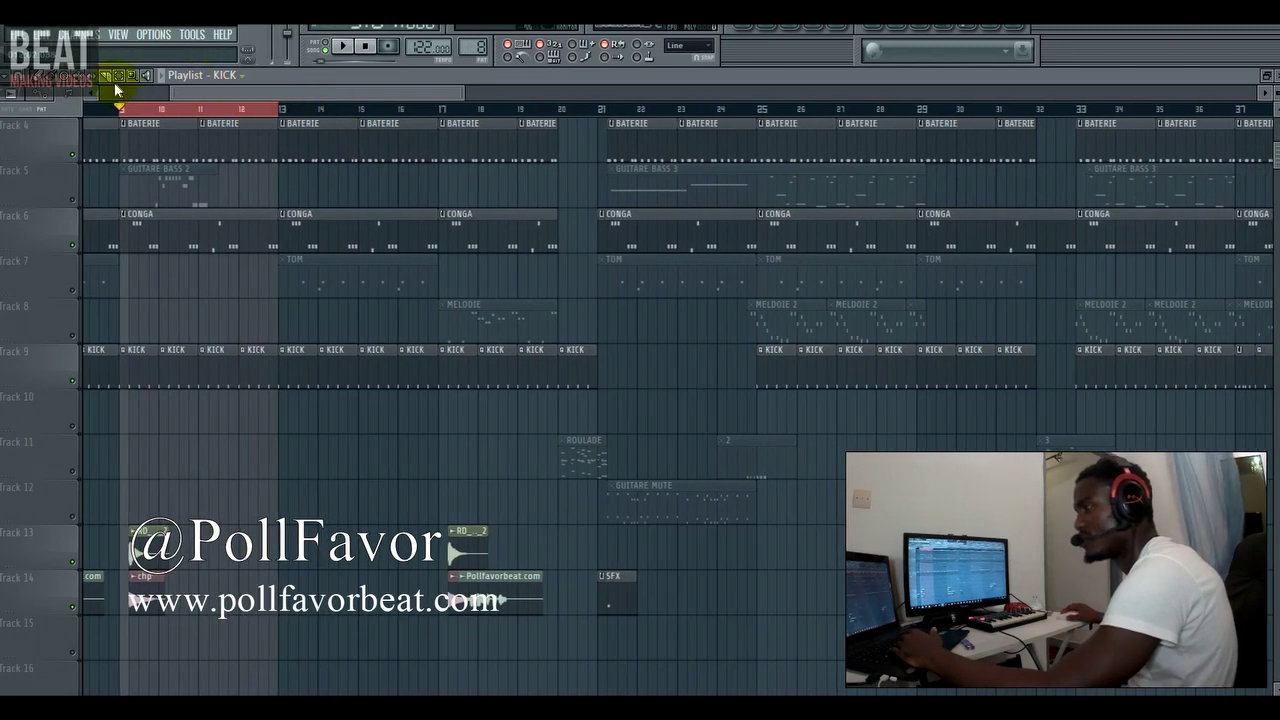
{"action": "left_click_drag", "start_coordinate": [434, 110], "coordinate": [280, 107]}
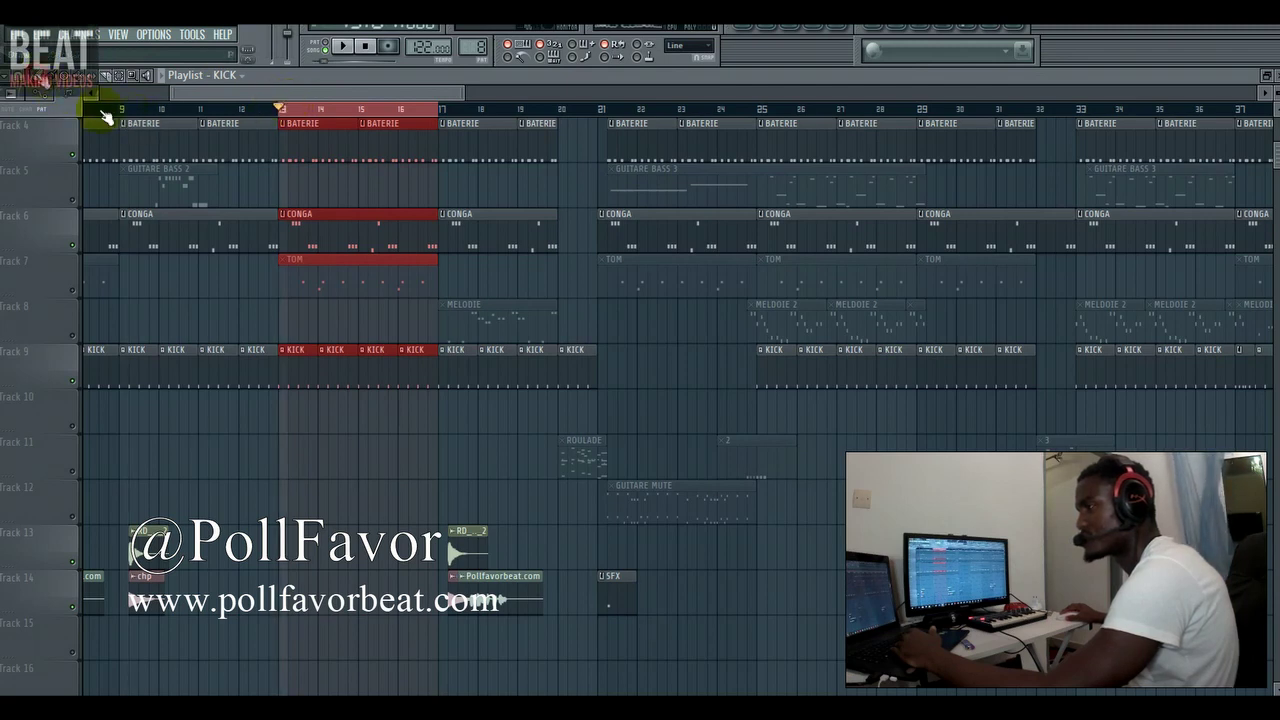
{"action": "left_click", "coordinate": [584, 312]}
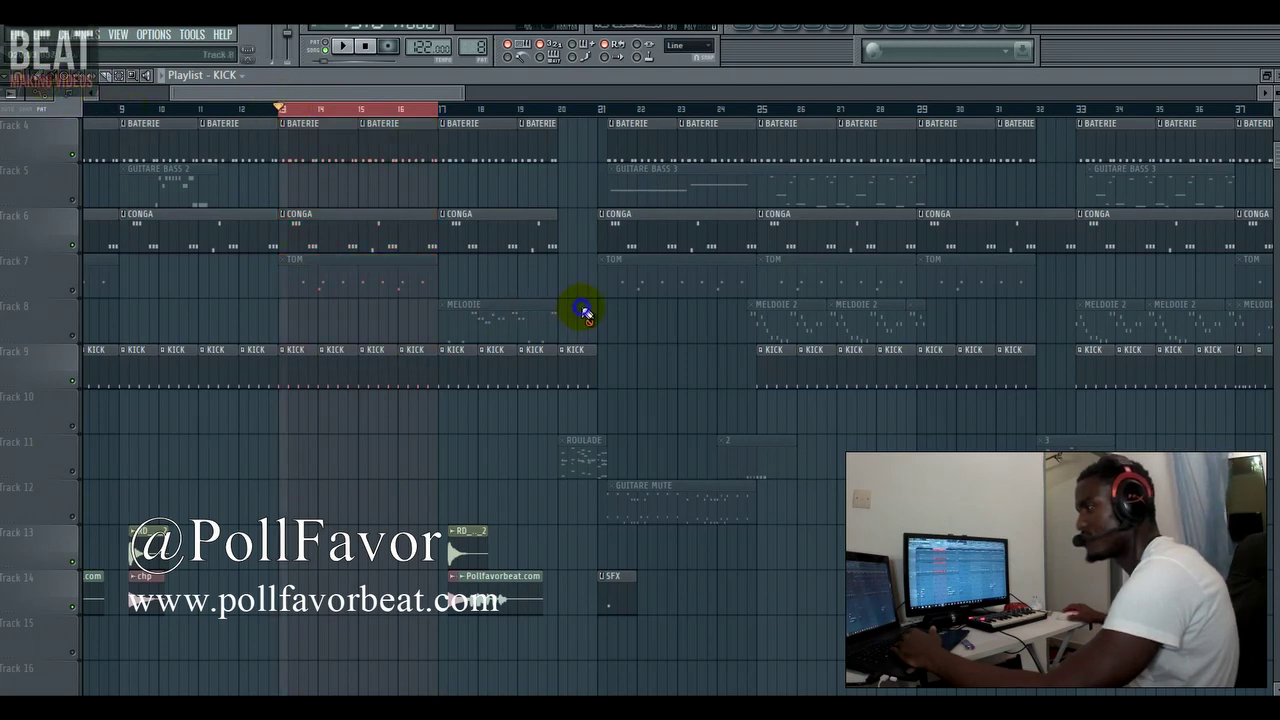
{"action": "left_click", "coordinate": [78, 291]}
{"action": "left_click", "coordinate": [329, 278]}
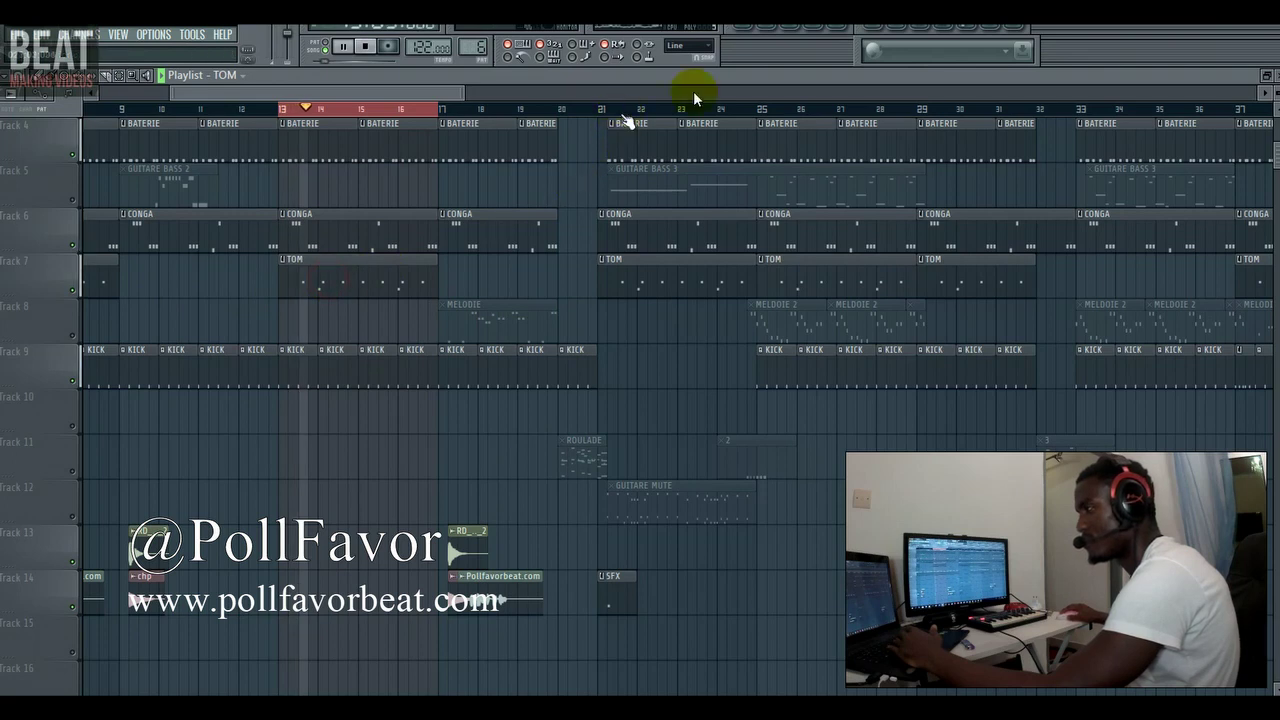
Show the TOM pattern in the channel rack, review its Crash_4 notes in the piano roll and return to the playlist.
{"action": "left_click", "coordinate": [763, 29]}
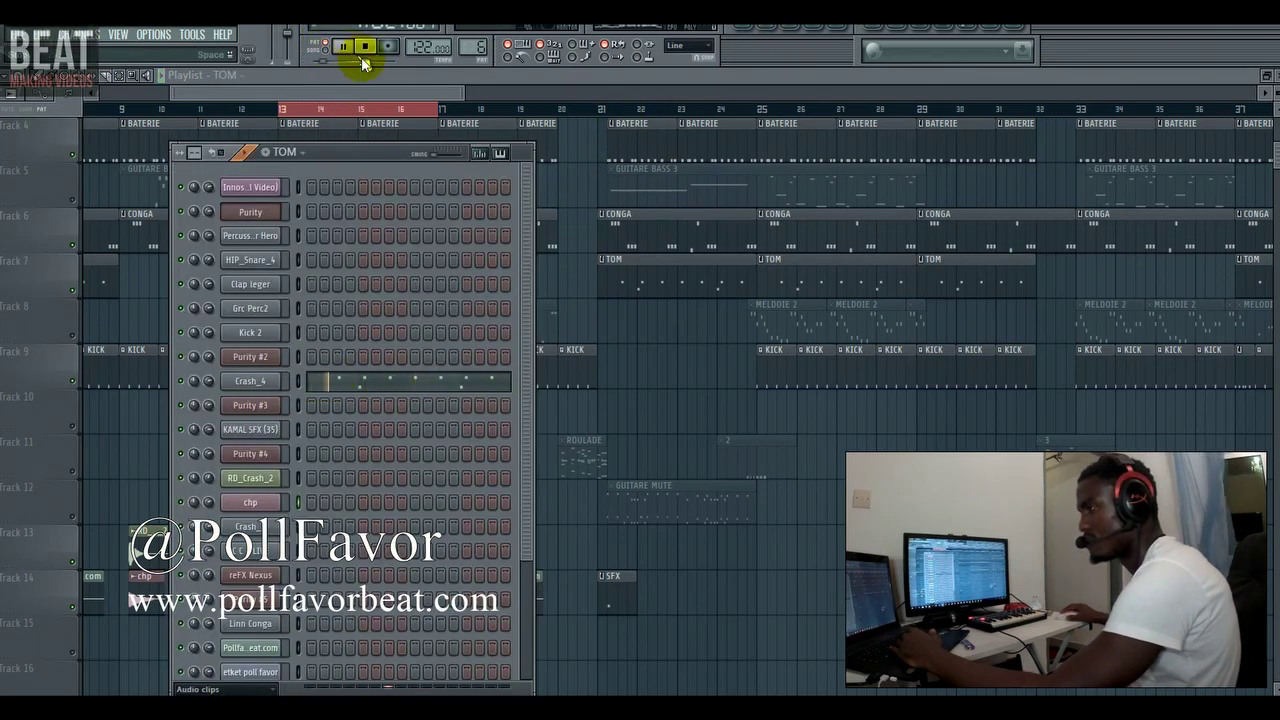
{"action": "left_click", "coordinate": [423, 378]}
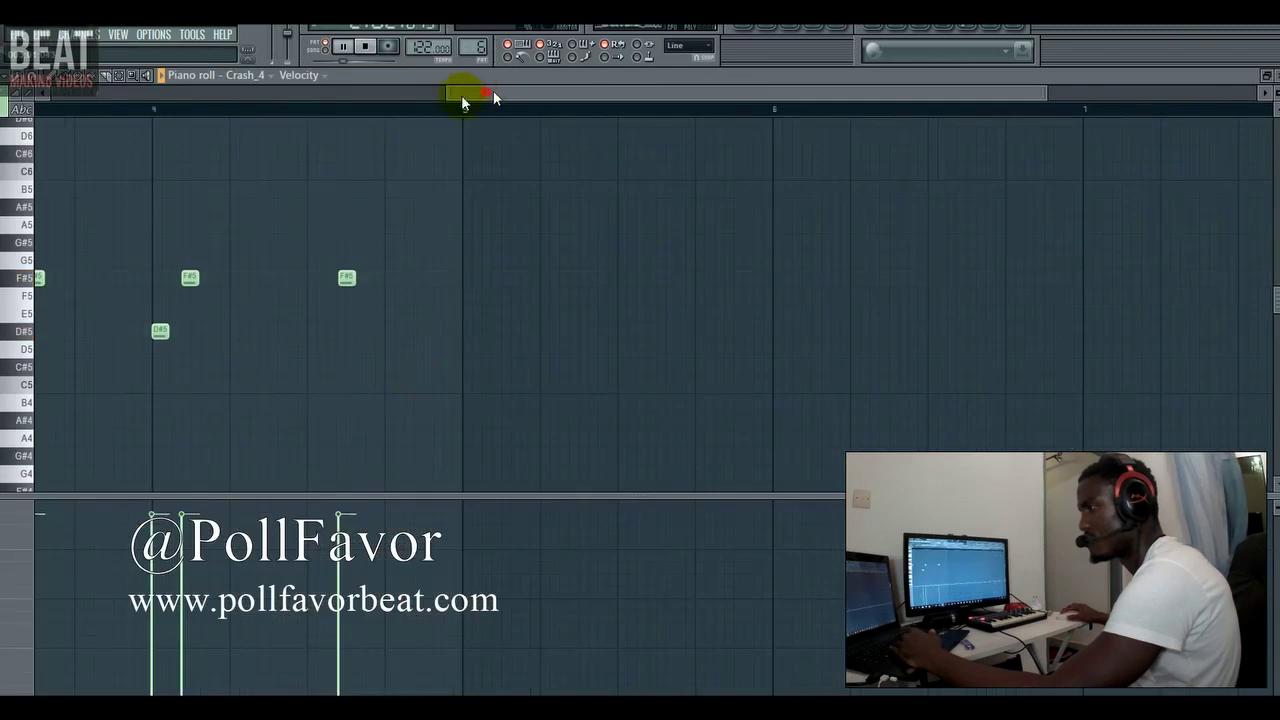
{"action": "left_click_drag", "start_coordinate": [461, 95], "coordinate": [697, 97]}
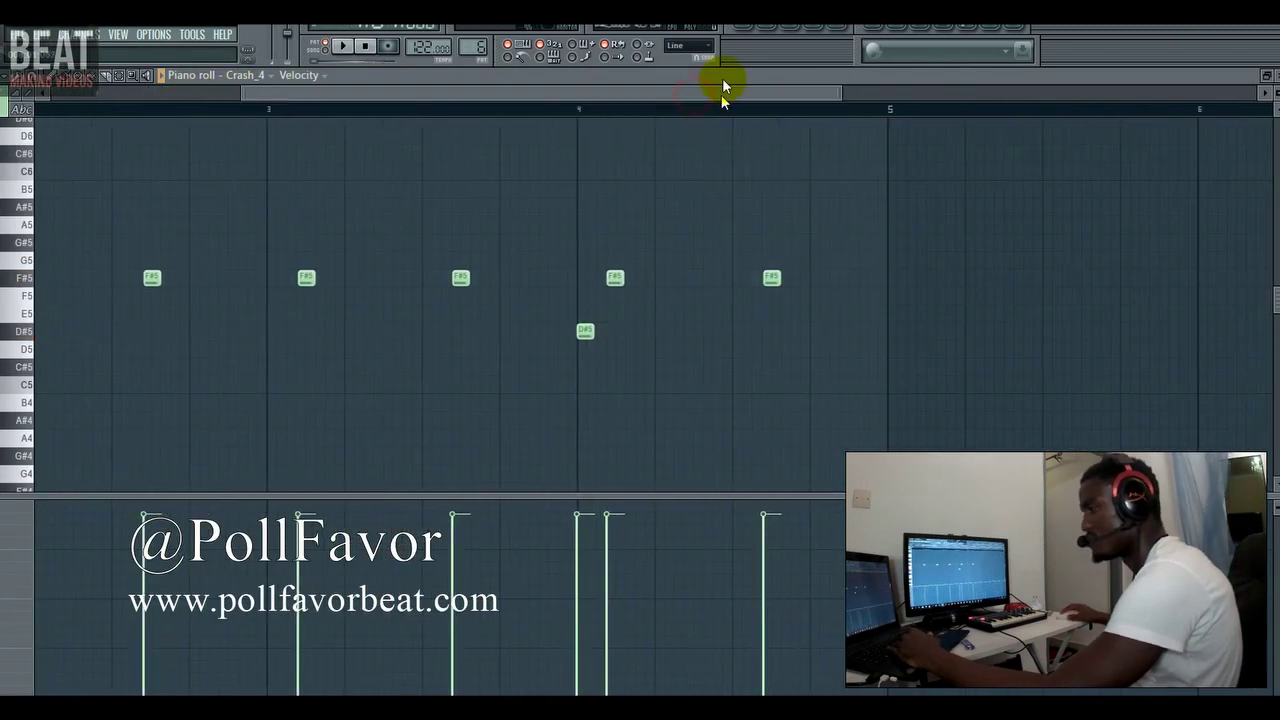
{"action": "left_click", "coordinate": [744, 28]}
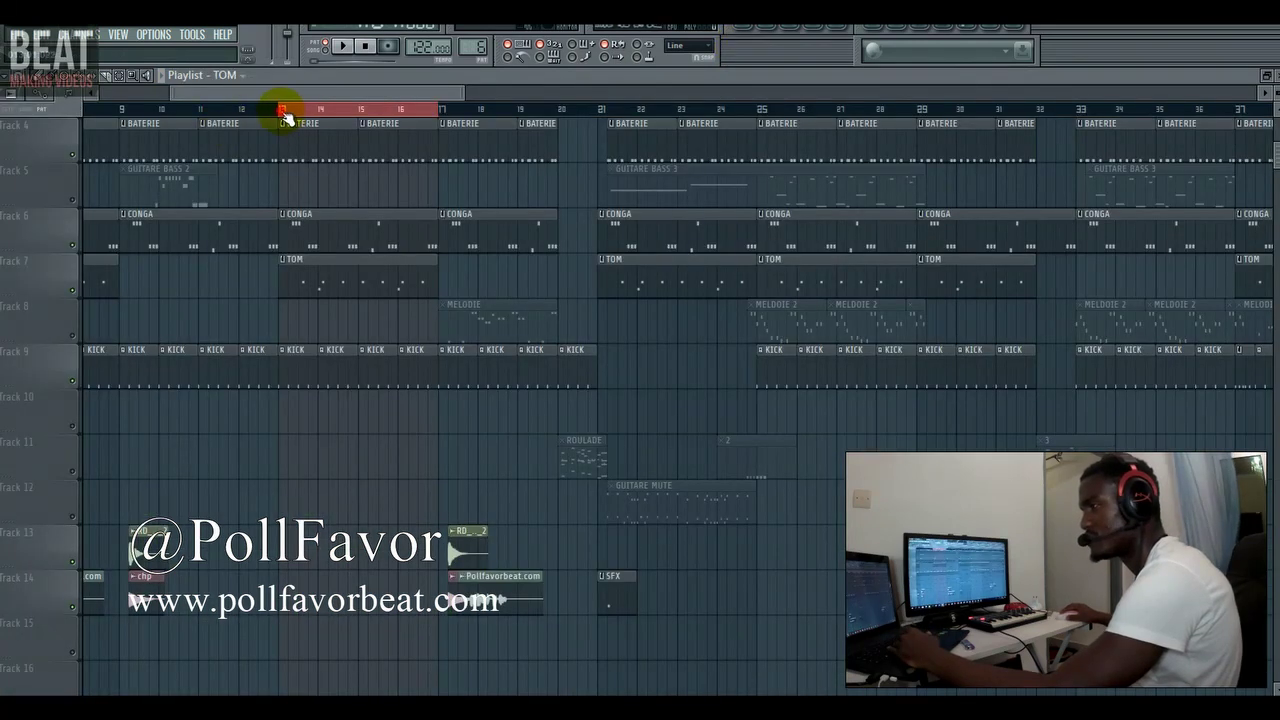
Play the song with the toms, unmute the melody clips on Track 8 and move playback to just before bar 21.
{"action": "key", "text": "space"}
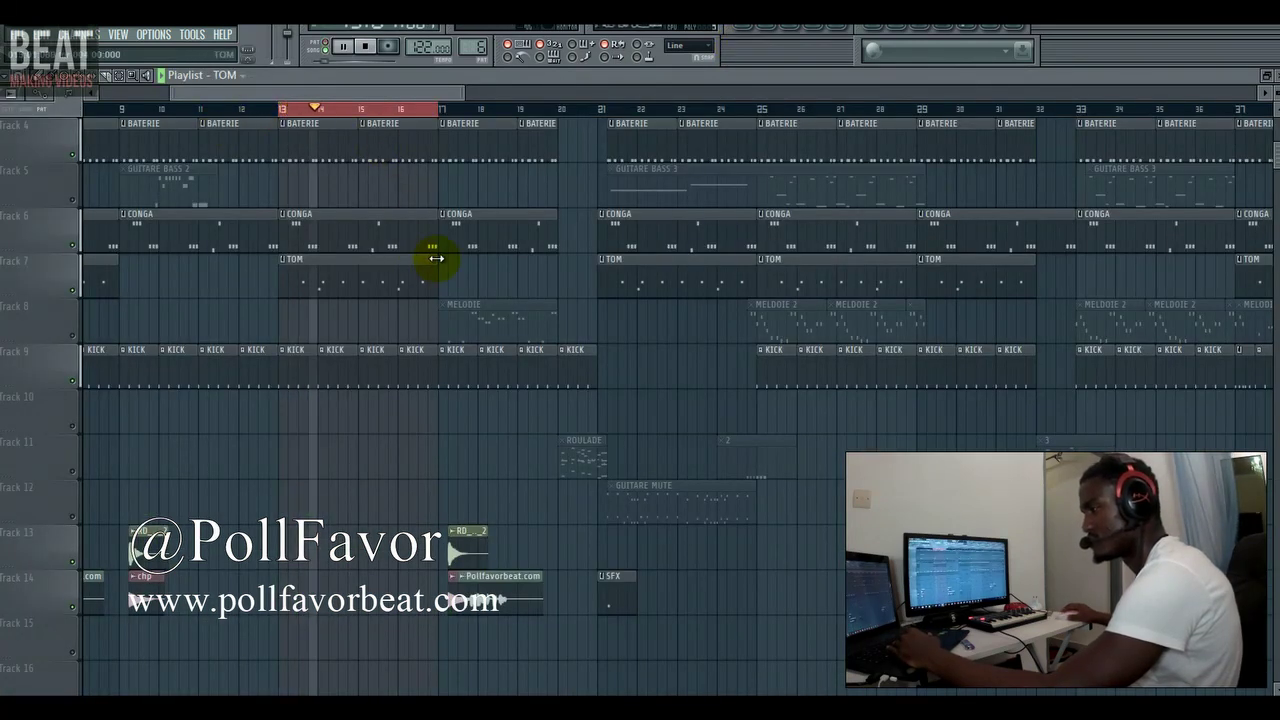
{"action": "left_click", "coordinate": [72, 336]}
{"action": "left_click", "coordinate": [121, 76]}
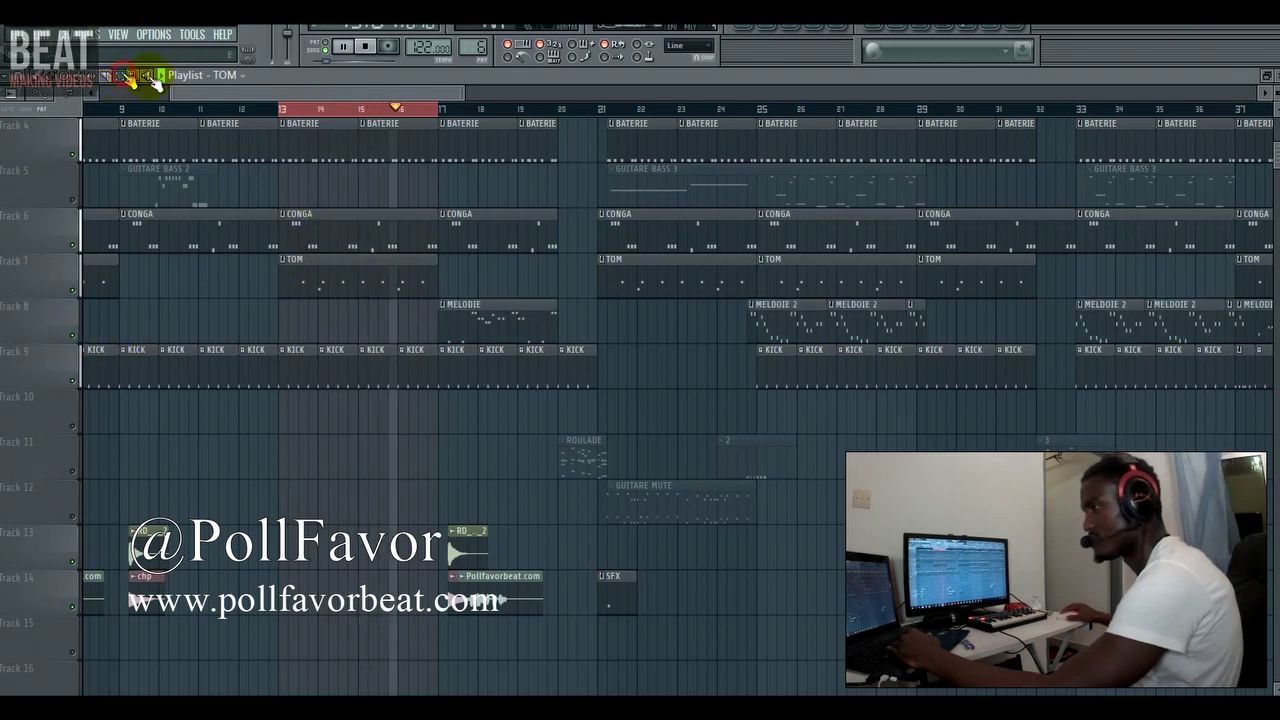
{"action": "left_click", "coordinate": [328, 110]}
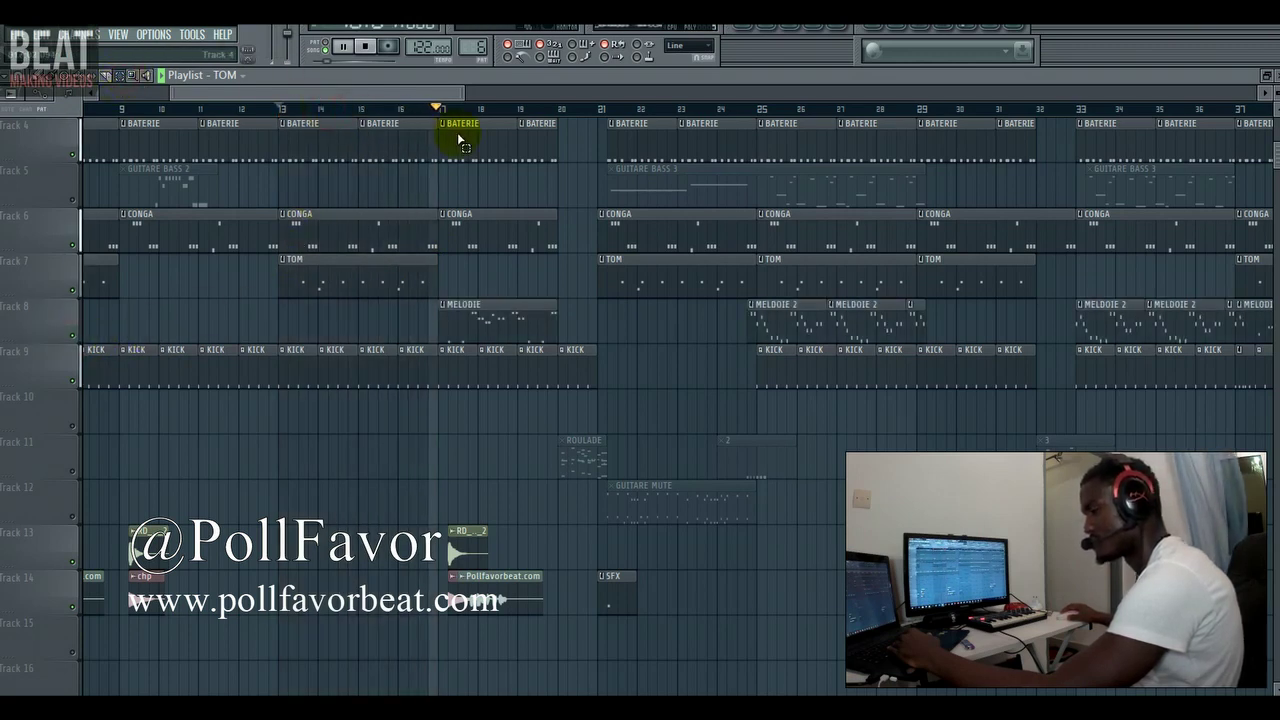
{"action": "left_click", "coordinate": [592, 112]}
{"action": "key", "text": "space"}
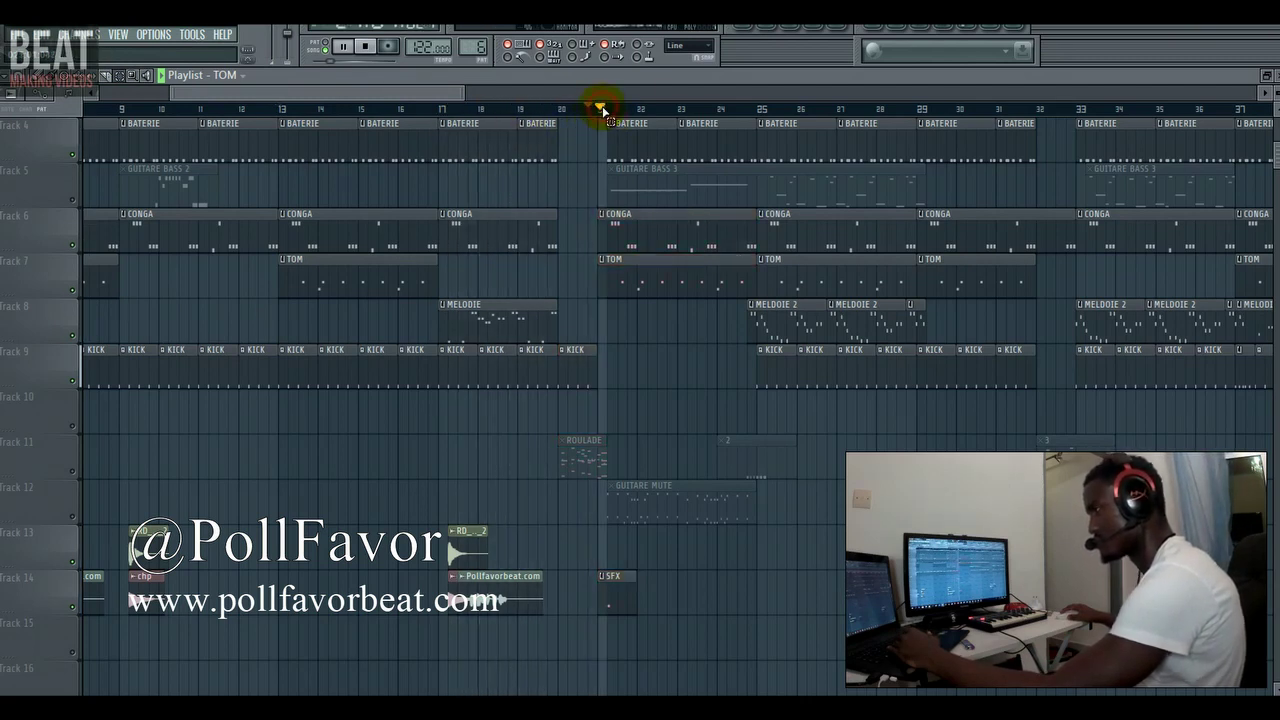
Unmute Track 12, loop its GUITARE MUTE clip up to bar 25, solo the track and add the Track 4 drums.
{"action": "left_click", "coordinate": [76, 517]}
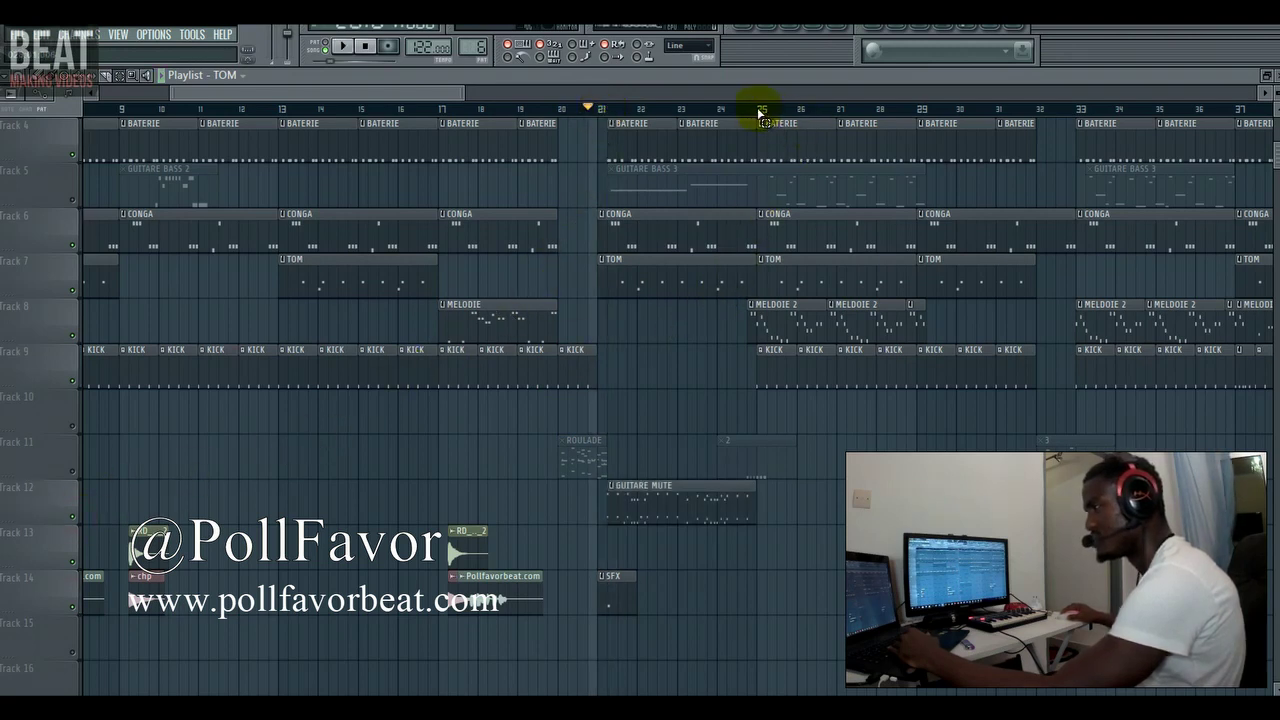
{"action": "left_click_drag", "start_coordinate": [760, 116], "coordinate": [606, 112]}
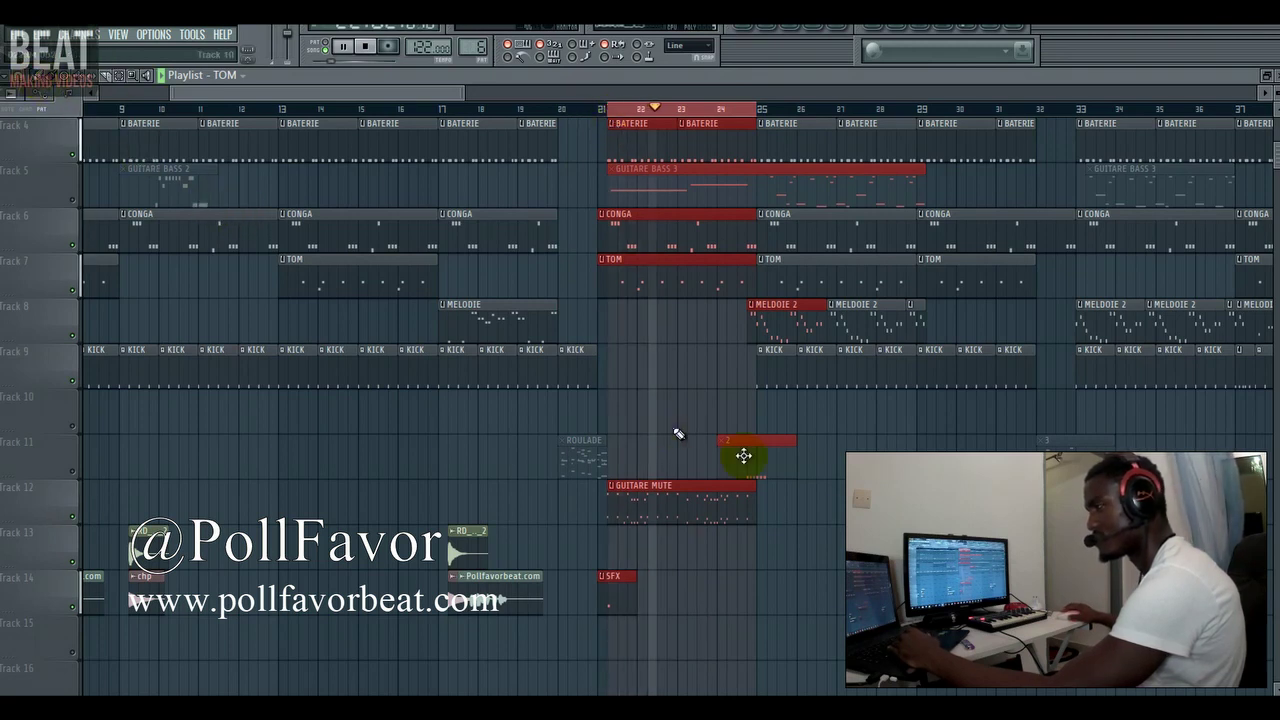
{"action": "right_click", "coordinate": [76, 517]}
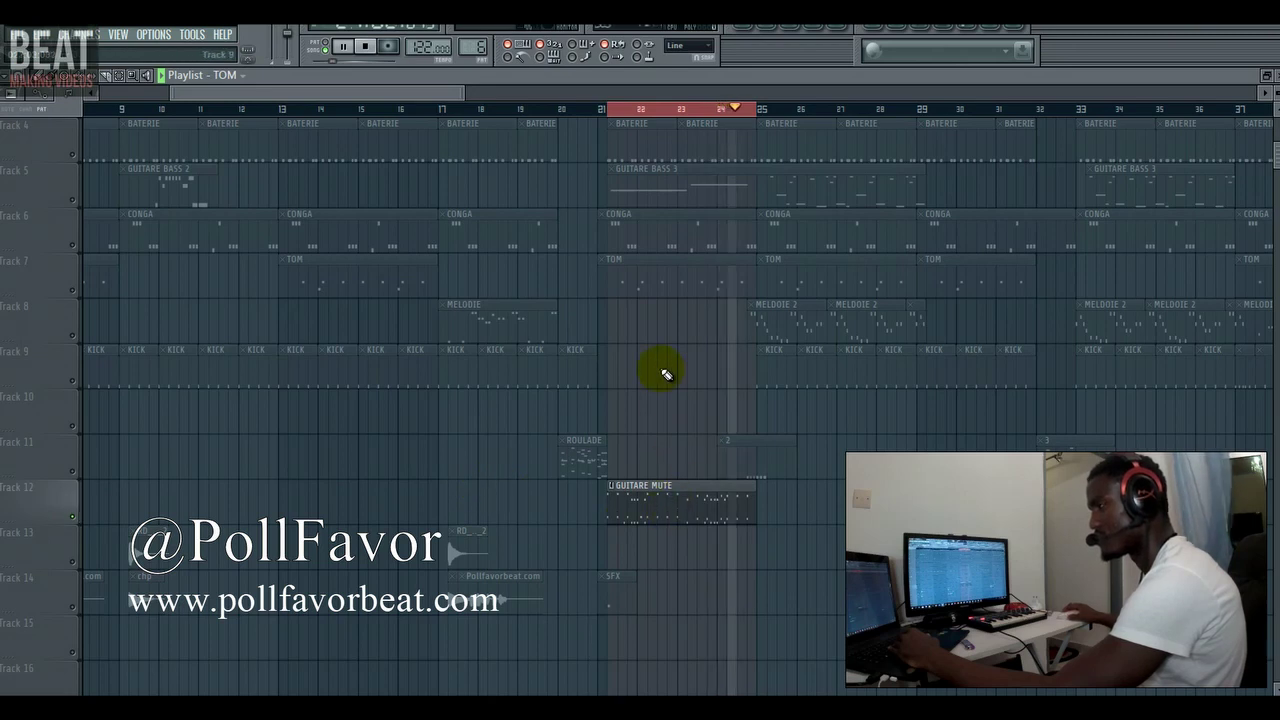
{"action": "scroll", "coordinate": [660, 366], "scroll_direction": "up", "scroll_amount": 3}
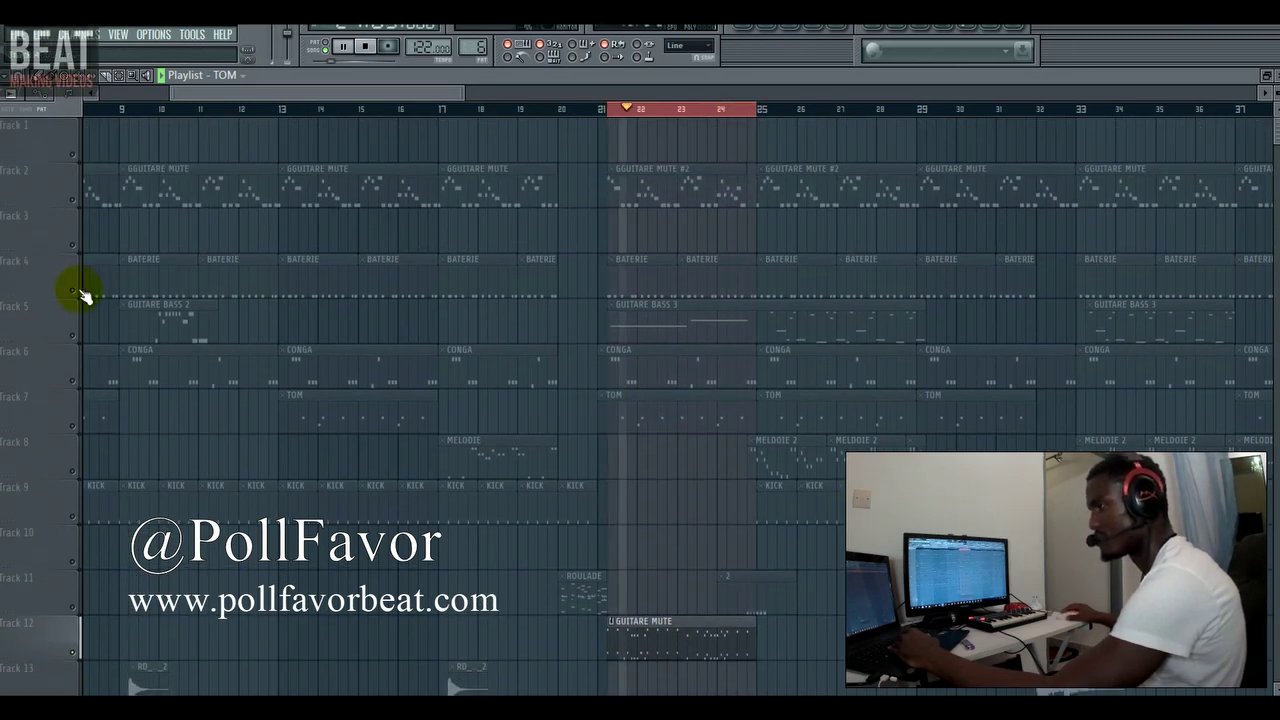
{"action": "left_click", "coordinate": [77, 293]}
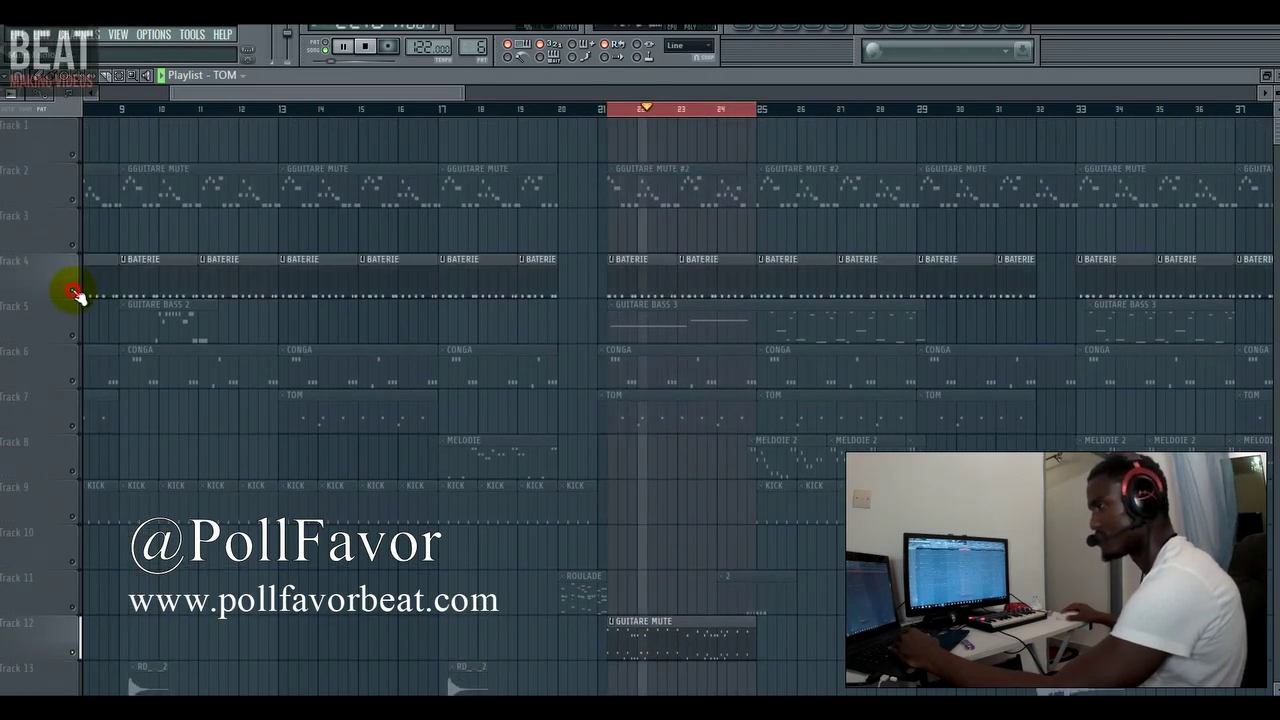
Show the GUITARE MUTE pattern in the channel rack, review its Purity notes in the piano roll and stop playback.
{"action": "left_click", "coordinate": [634, 647]}
{"action": "left_click", "coordinate": [768, 30]}
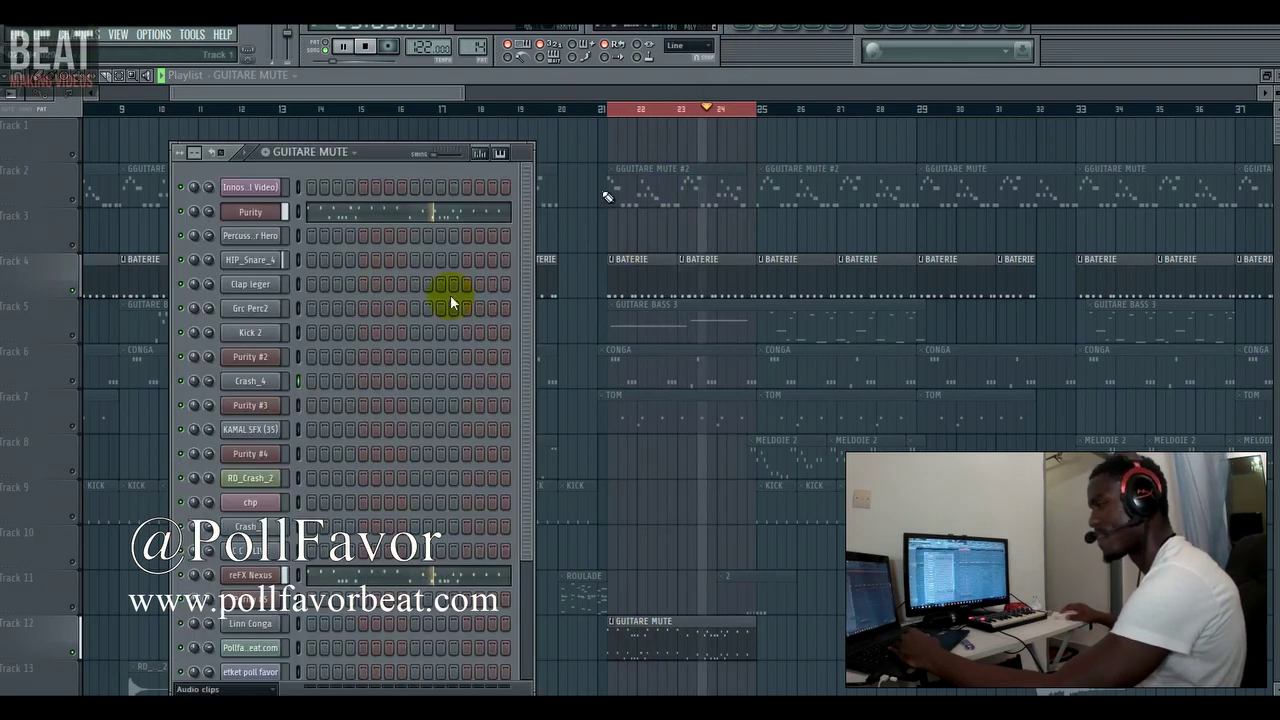
{"action": "left_click", "coordinate": [400, 212]}
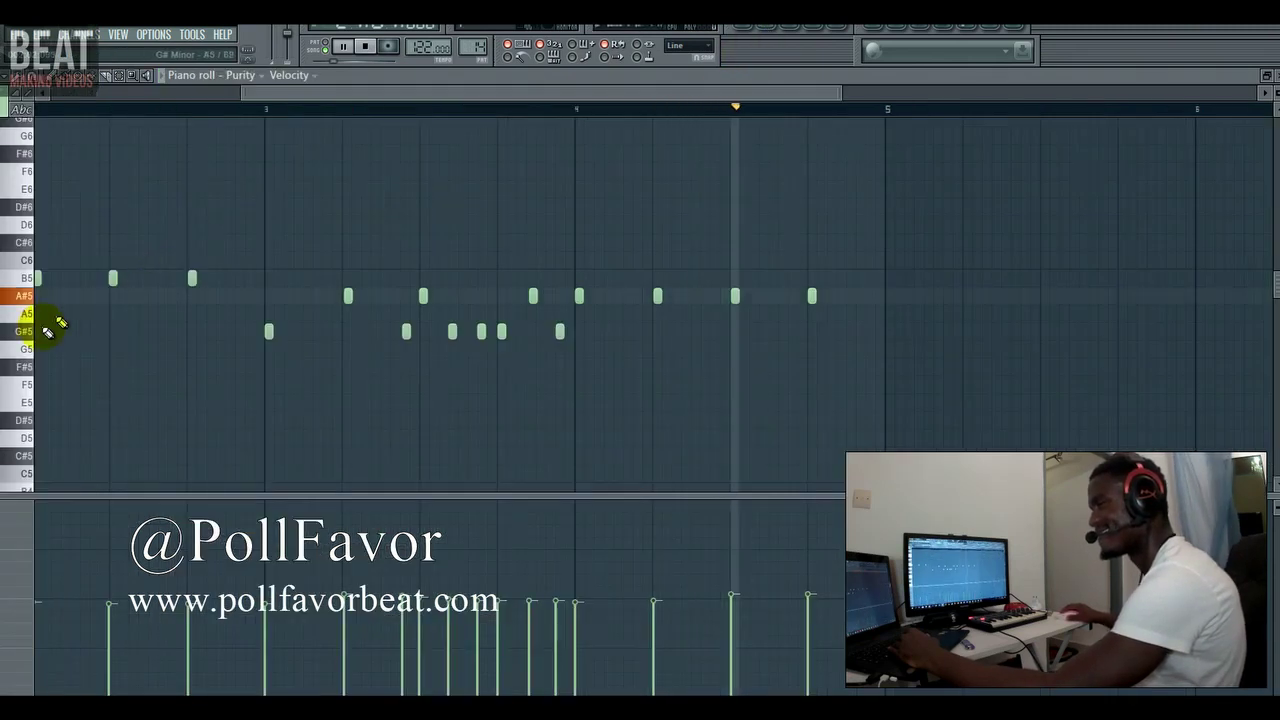
{"action": "key", "text": "space"}
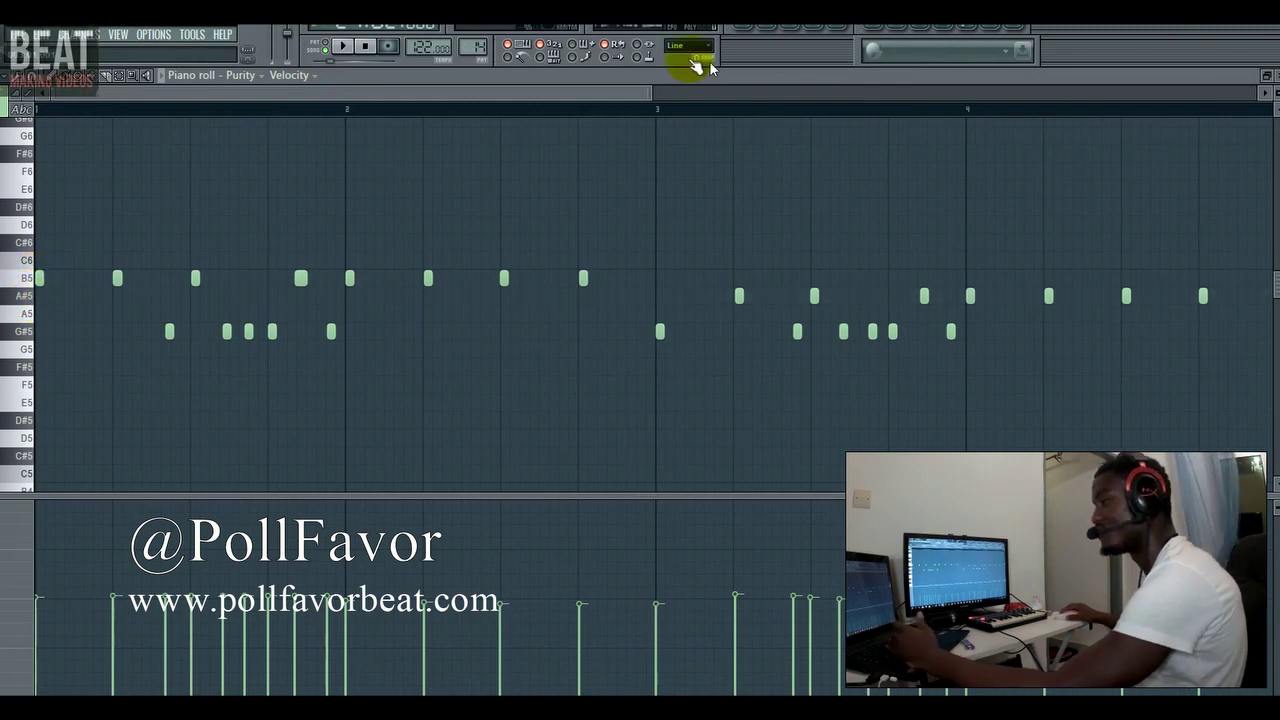
Open the Purity instrument of the GUITARE MUTE pattern, show its Dist Mute 1 preset and close the plugin.
{"action": "left_click", "coordinate": [783, 26]}
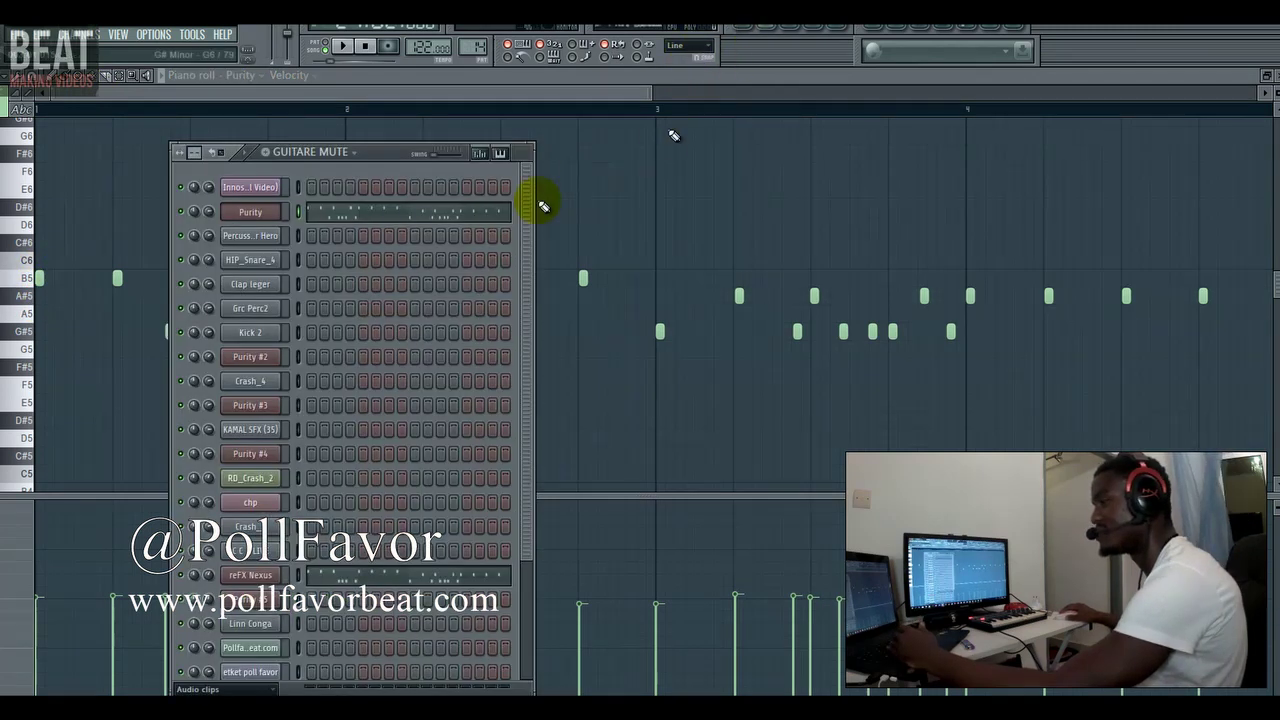
{"action": "left_click", "coordinate": [250, 213]}
{"action": "left_click", "coordinate": [687, 176]}
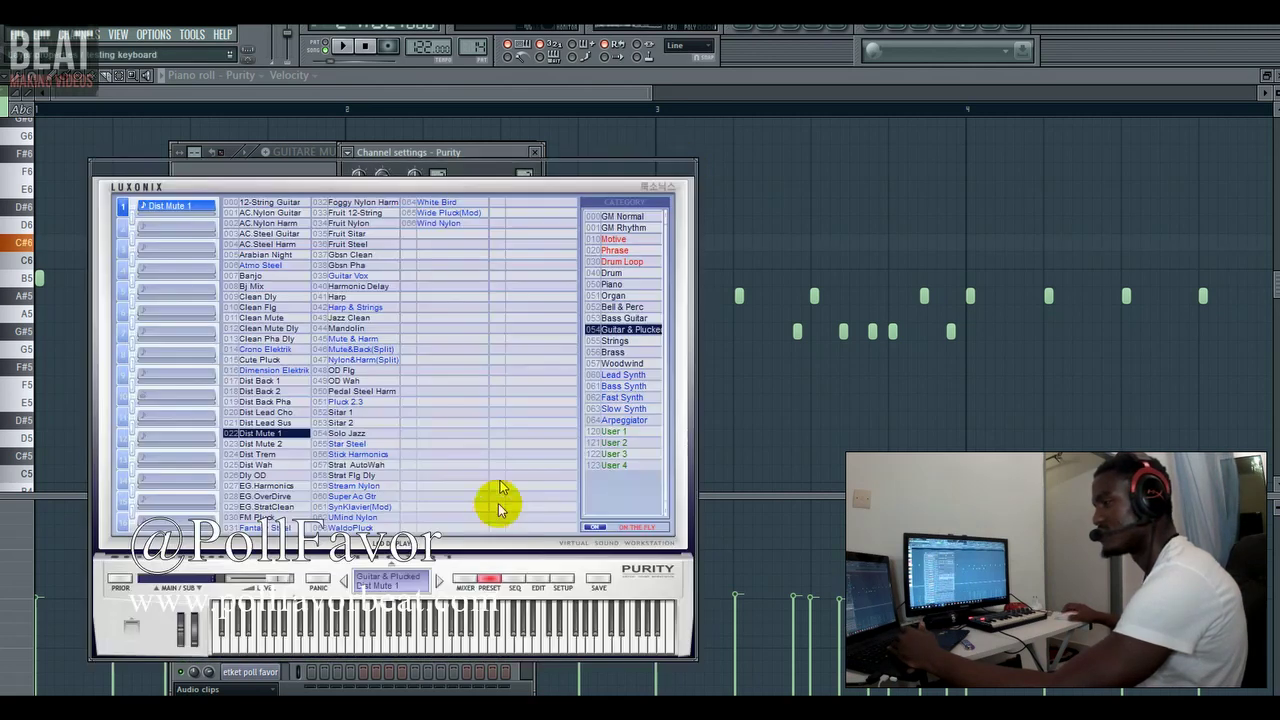
{"action": "left_click", "coordinate": [689, 170]}
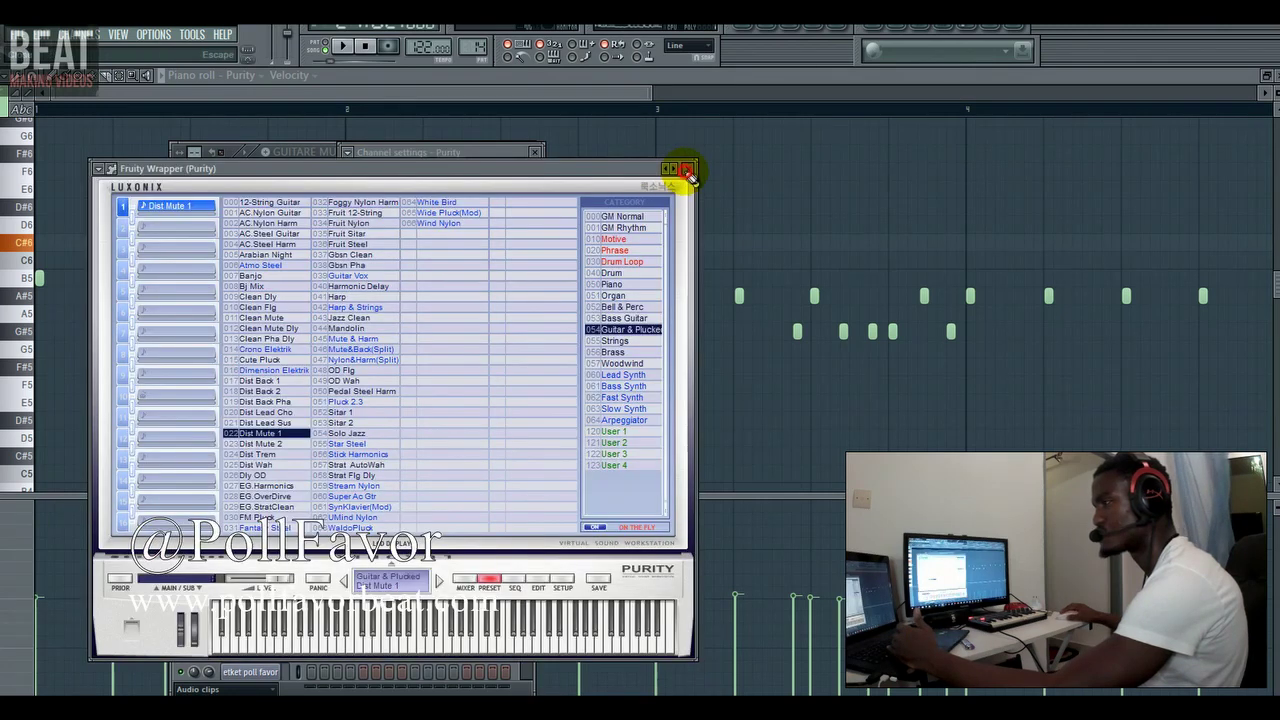
{"action": "left_click", "coordinate": [687, 170]}
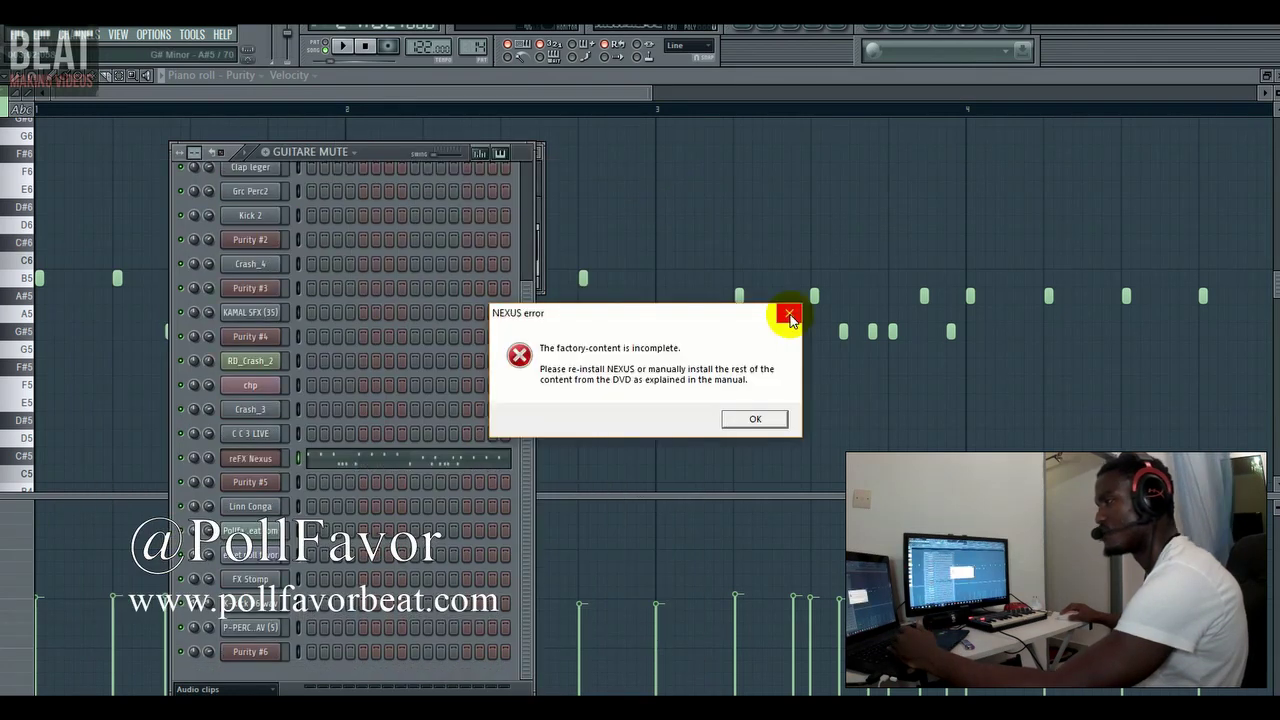
Dismiss the NEXUS error, show the reFX Nexus preset PL Mute Guitars 1, and play the song with the channel rack open.
{"action": "left_click", "coordinate": [791, 313]}
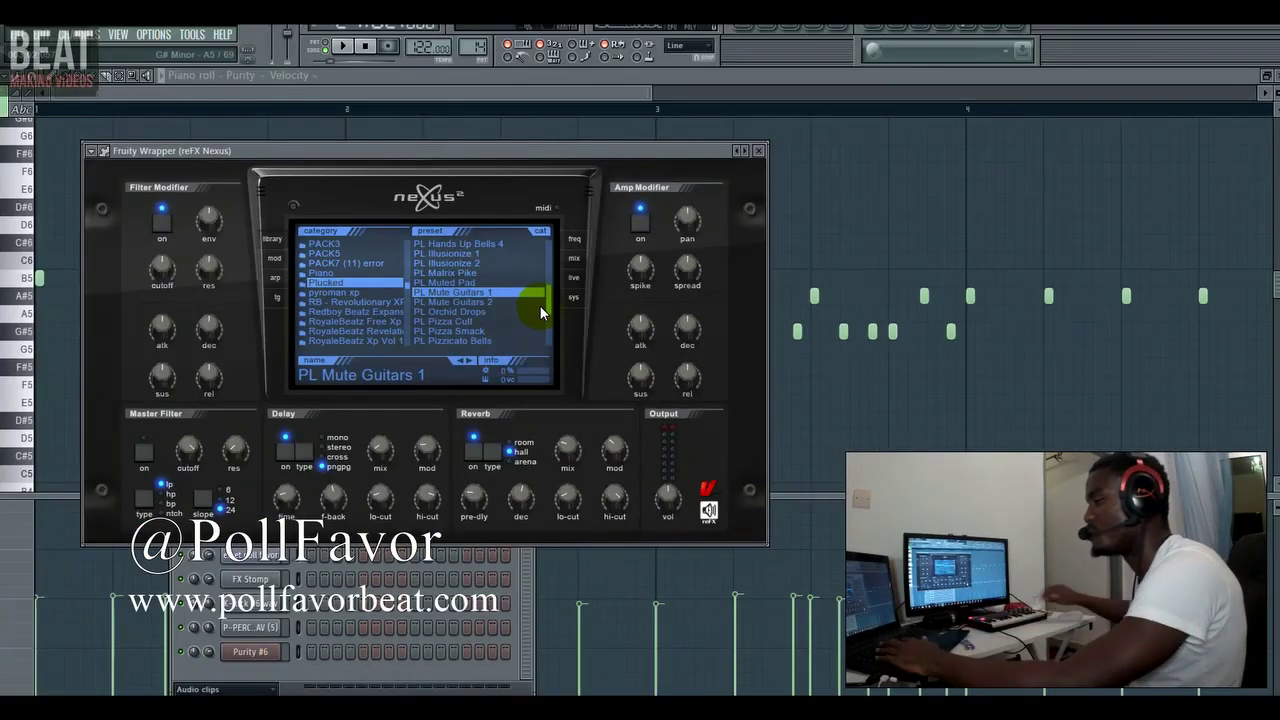
{"action": "left_click", "coordinate": [603, 84]}
{"action": "left_click", "coordinate": [343, 50]}
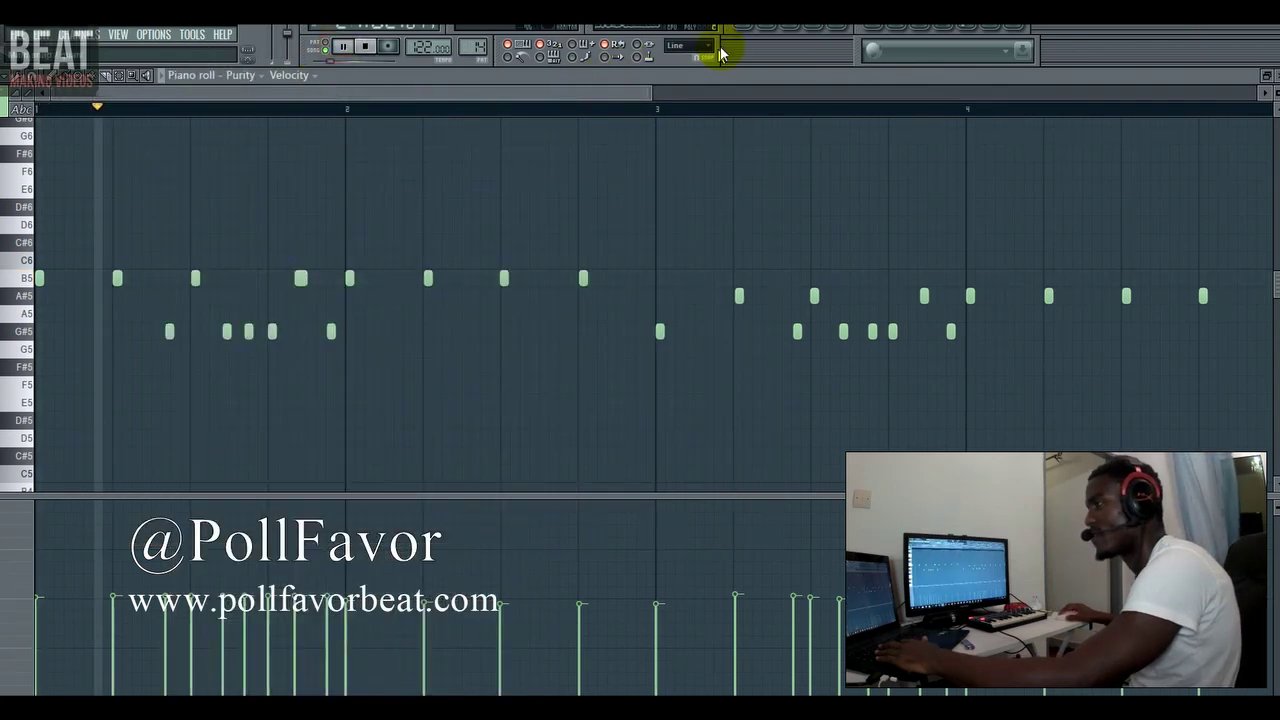
{"action": "left_click", "coordinate": [770, 27]}
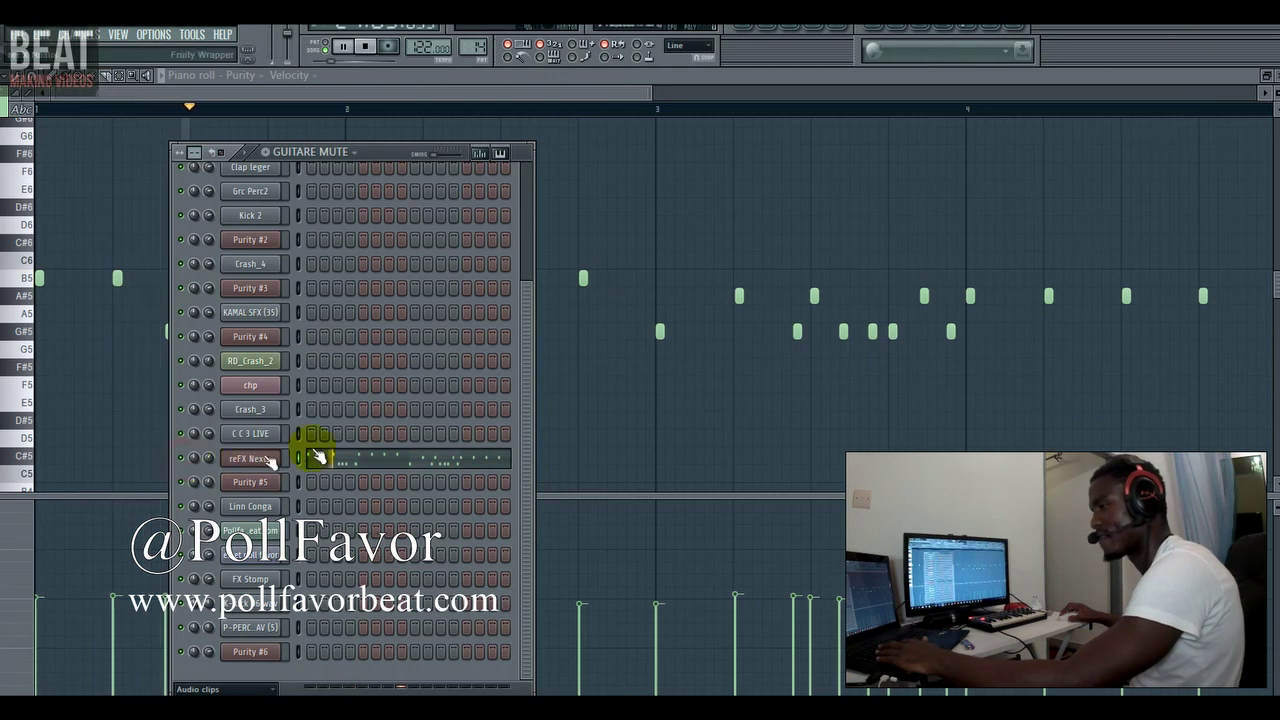
Close the GUITARE MUTE channel rack, return to the playlist and unmute Track 2 with the GGUITARE MUTE clips.
{"action": "scroll", "coordinate": [515, 320], "scroll_direction": "up", "scroll_amount": 4}
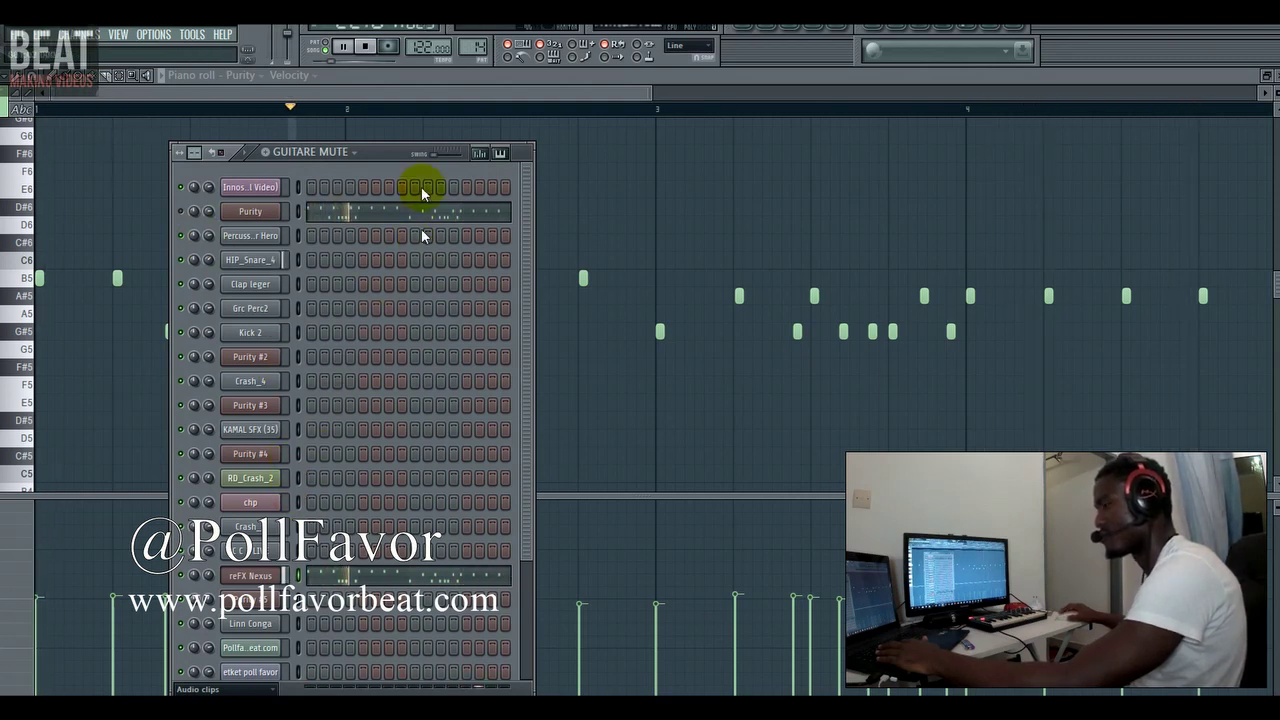
{"action": "key", "text": "F6"}
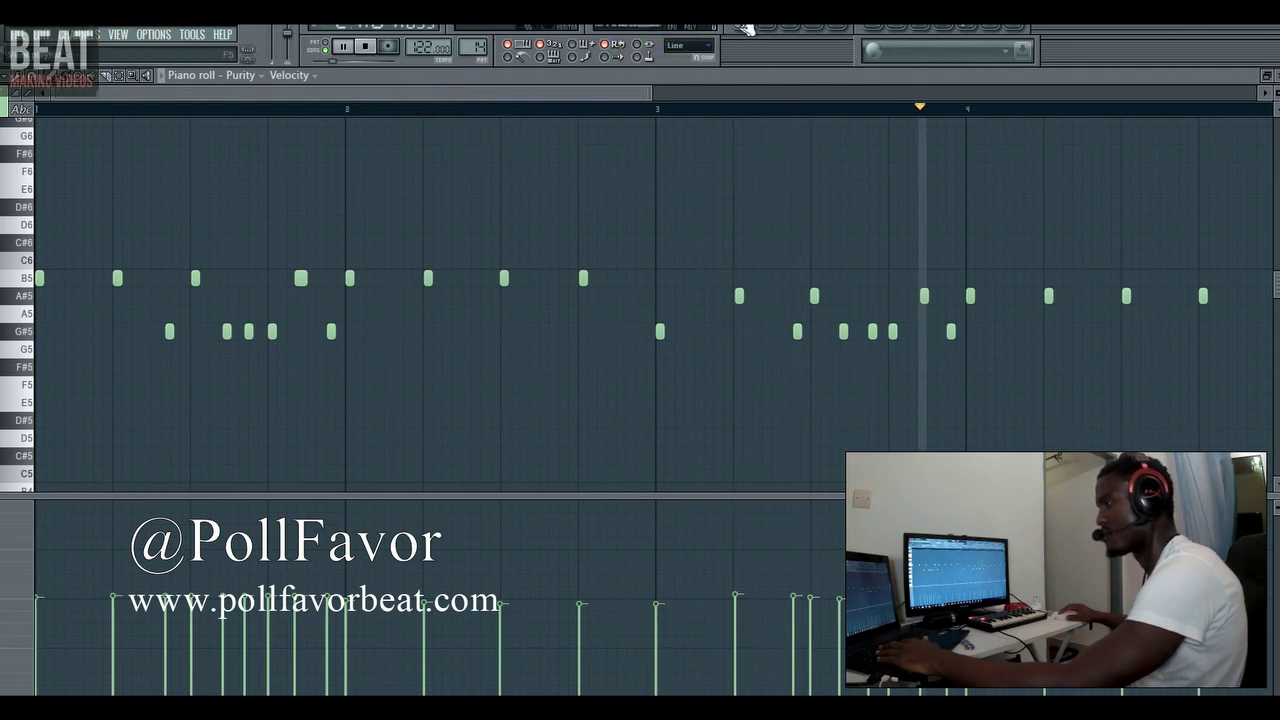
{"action": "key", "text": "F5"}
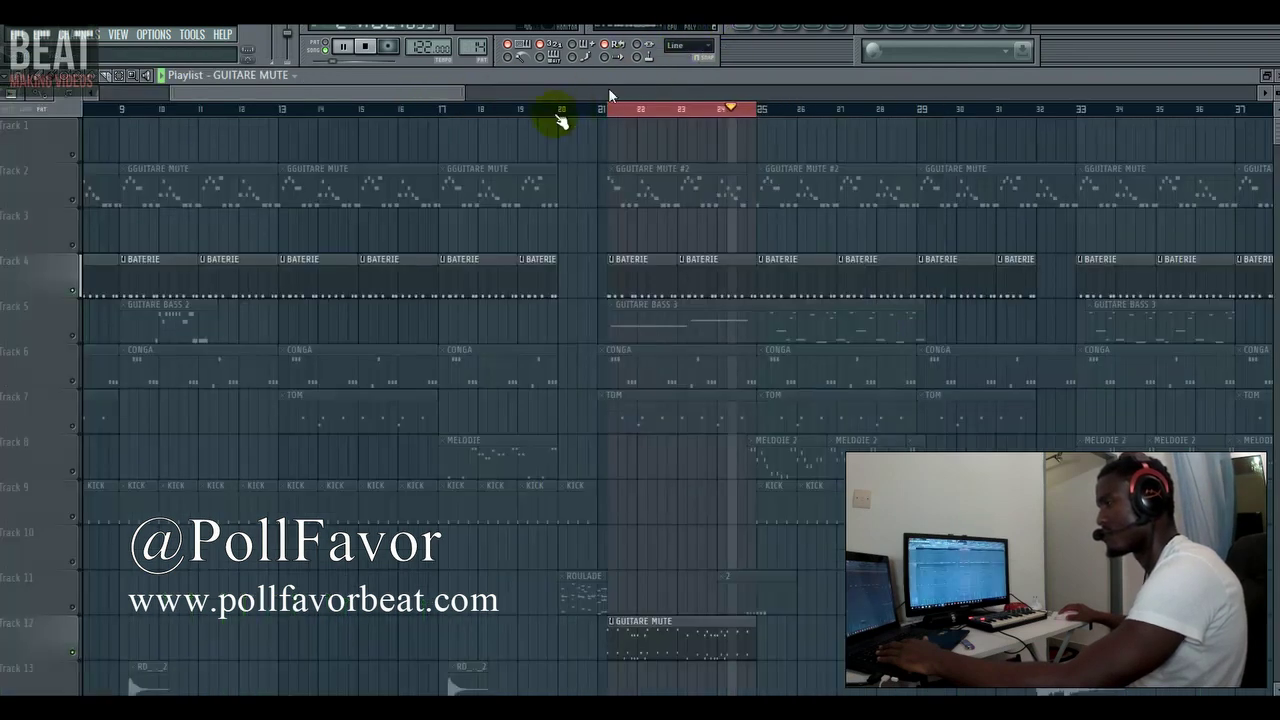
{"action": "left_click", "coordinate": [74, 200]}
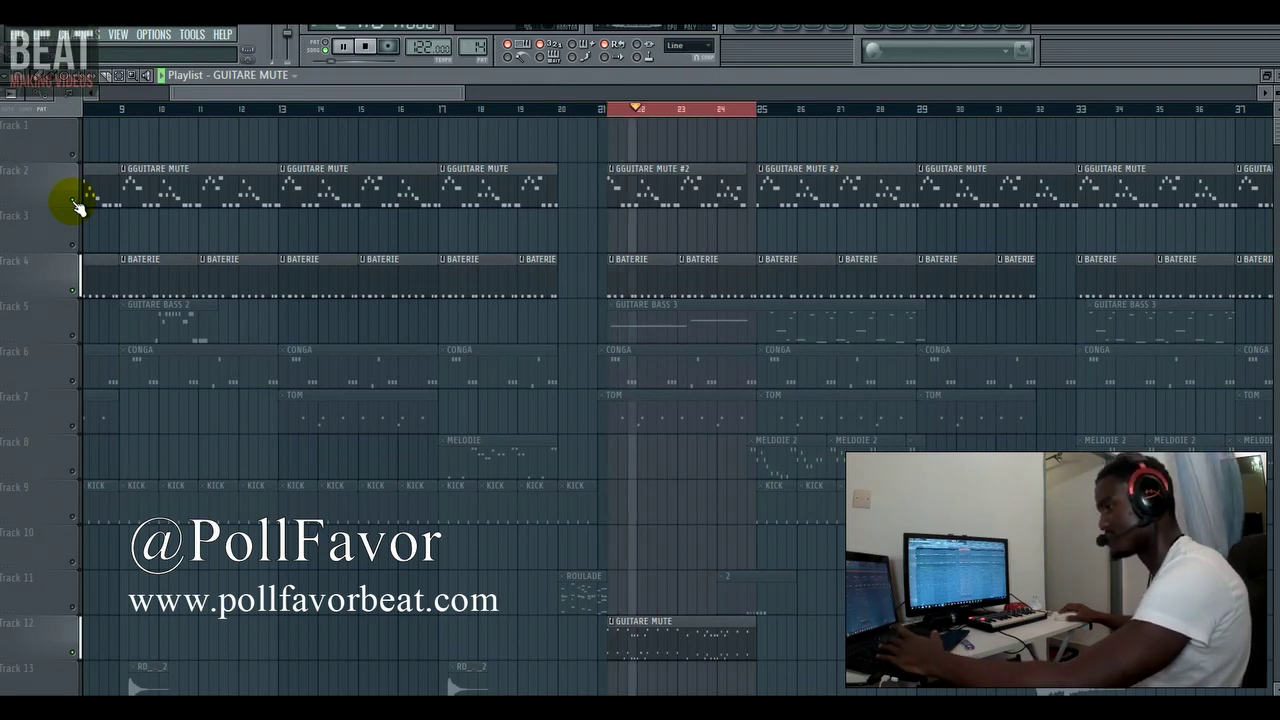
Unmute the Purity channel in the GUITARE MUTE pattern's channel rack and close the rack.
{"action": "left_click", "coordinate": [766, 28]}
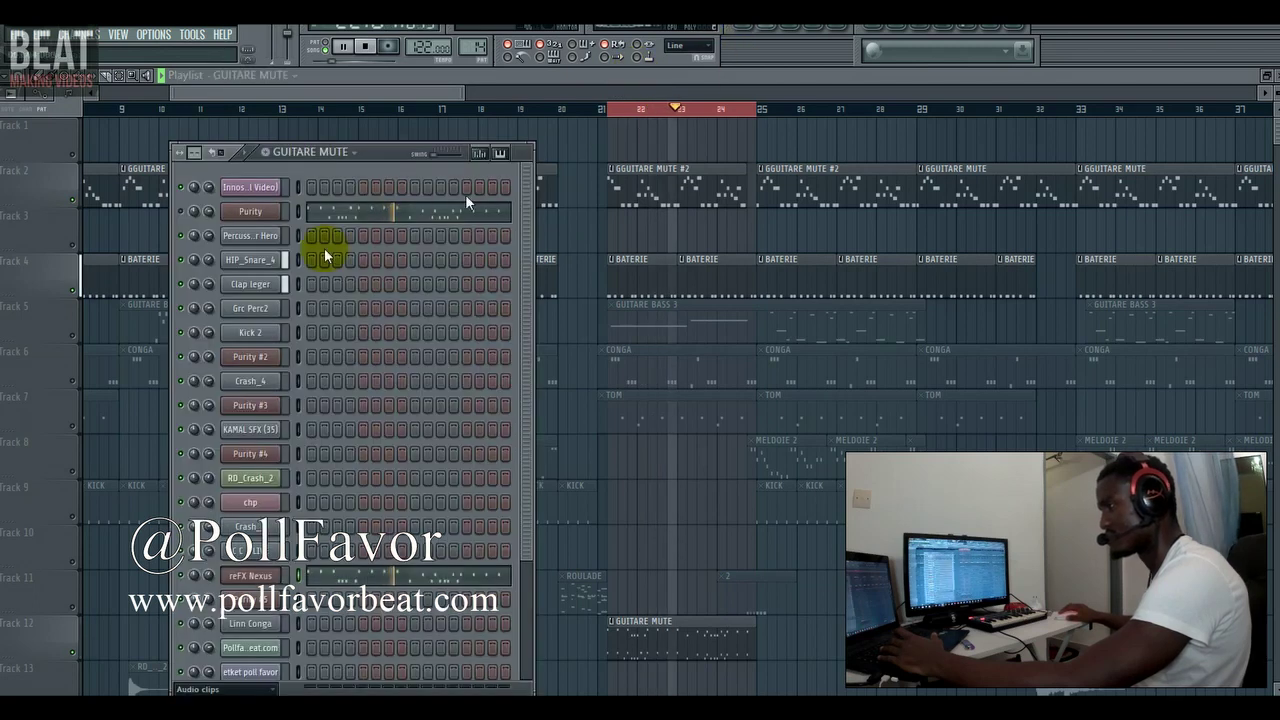
{"action": "left_click", "coordinate": [181, 213]}
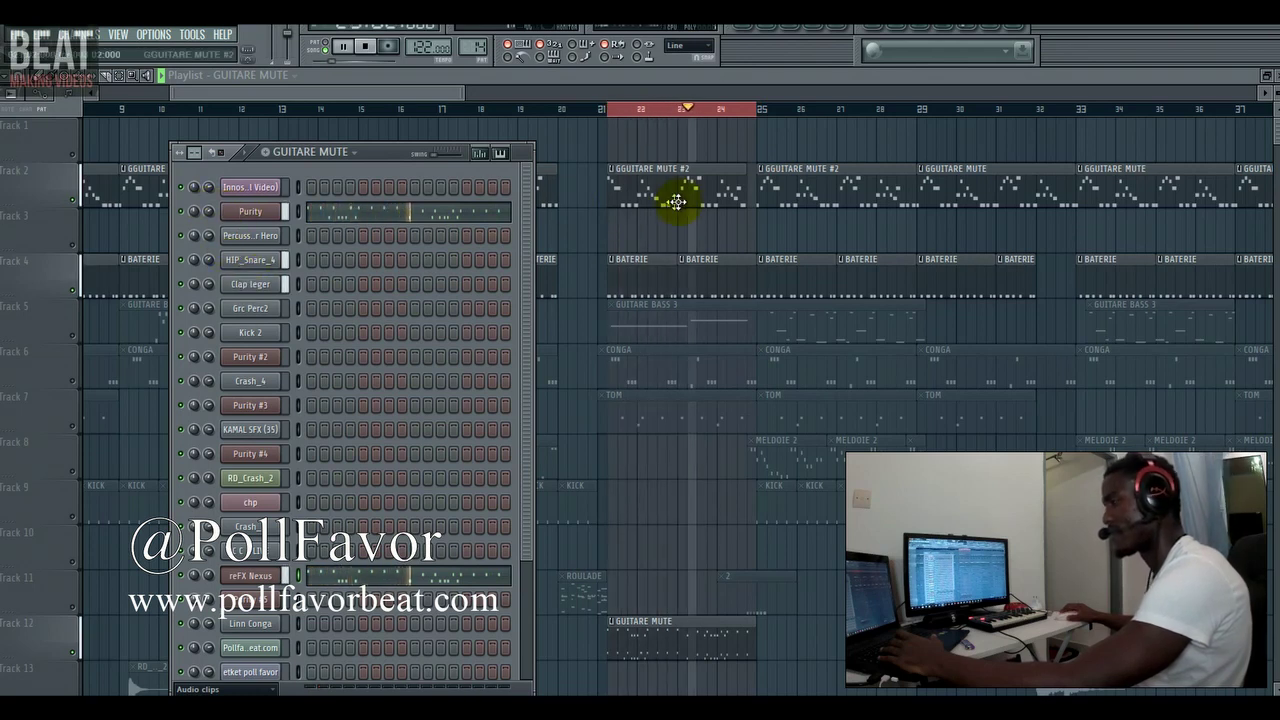
{"action": "right_click", "coordinate": [771, 235]}
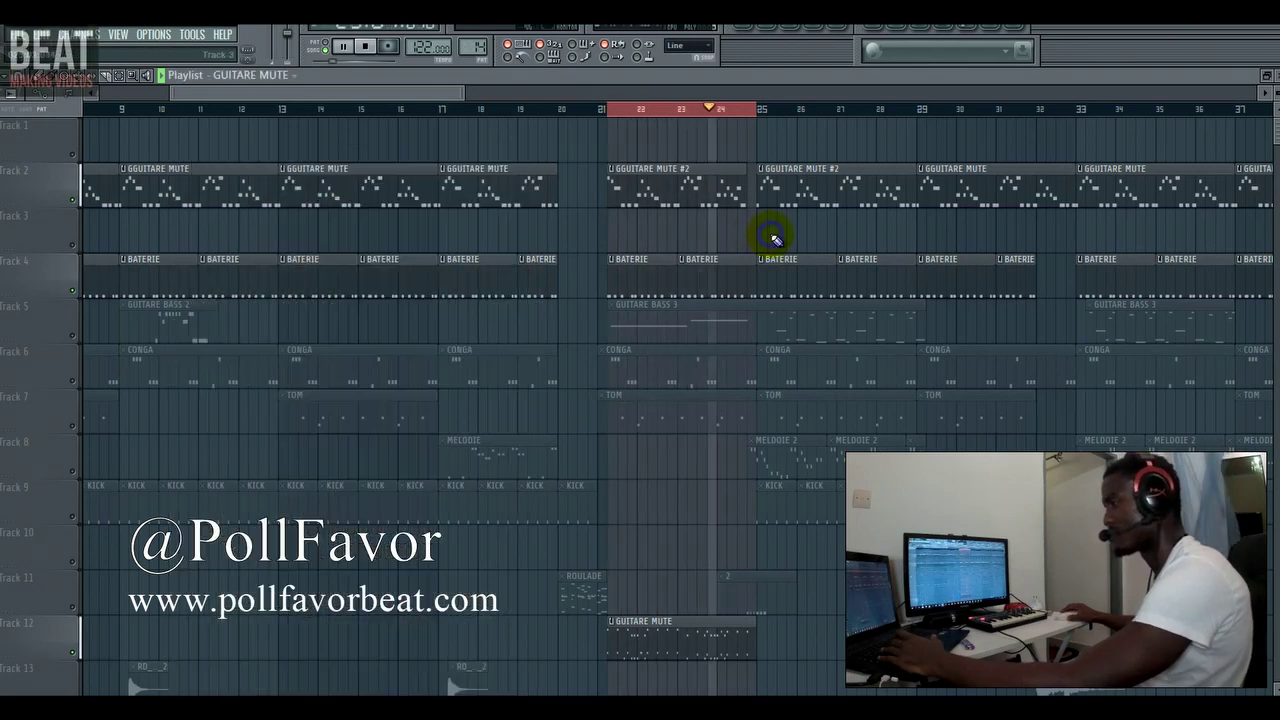
Unmute the CONGA, TOM and MELODIE tracks (Tracks 6, 7 and 8) and clear the playlist's loop selection.
{"action": "key", "text": "space"}
{"action": "left_click", "coordinate": [77, 381]}
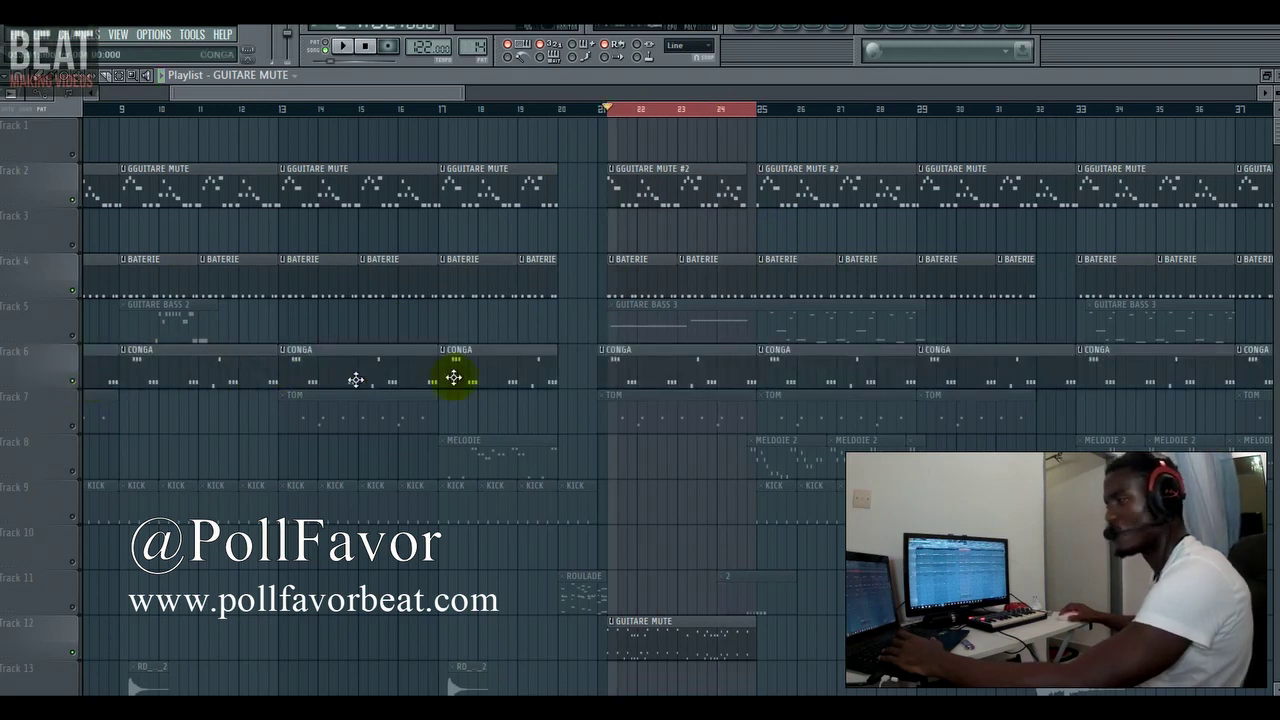
{"action": "key", "text": "space"}
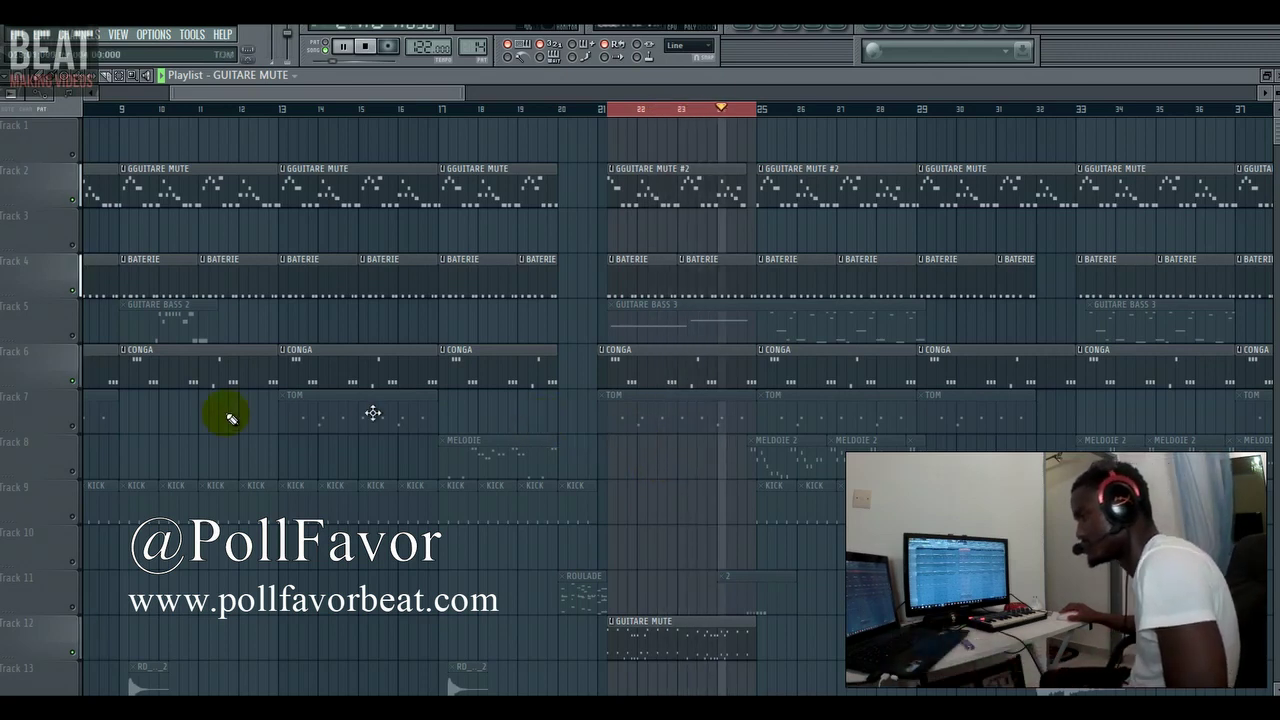
{"action": "left_click", "coordinate": [72, 425]}
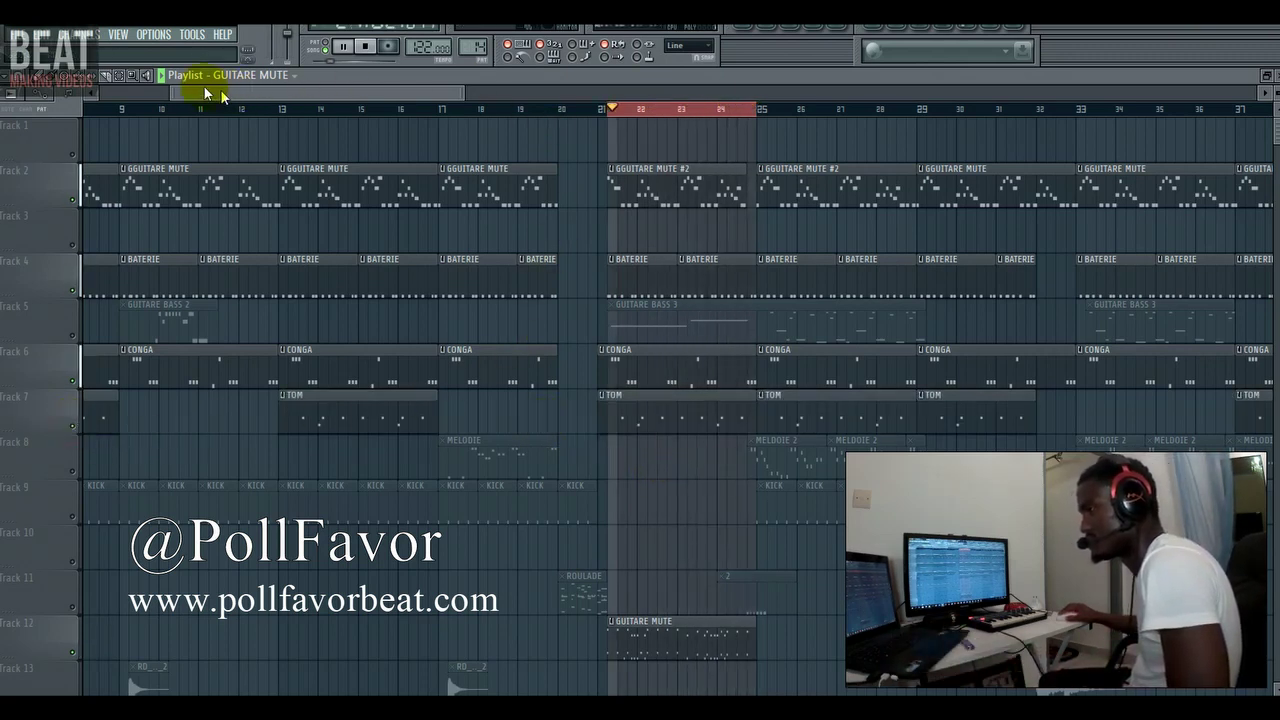
{"action": "left_click", "coordinate": [726, 103]}
{"action": "left_click", "coordinate": [74, 471]}
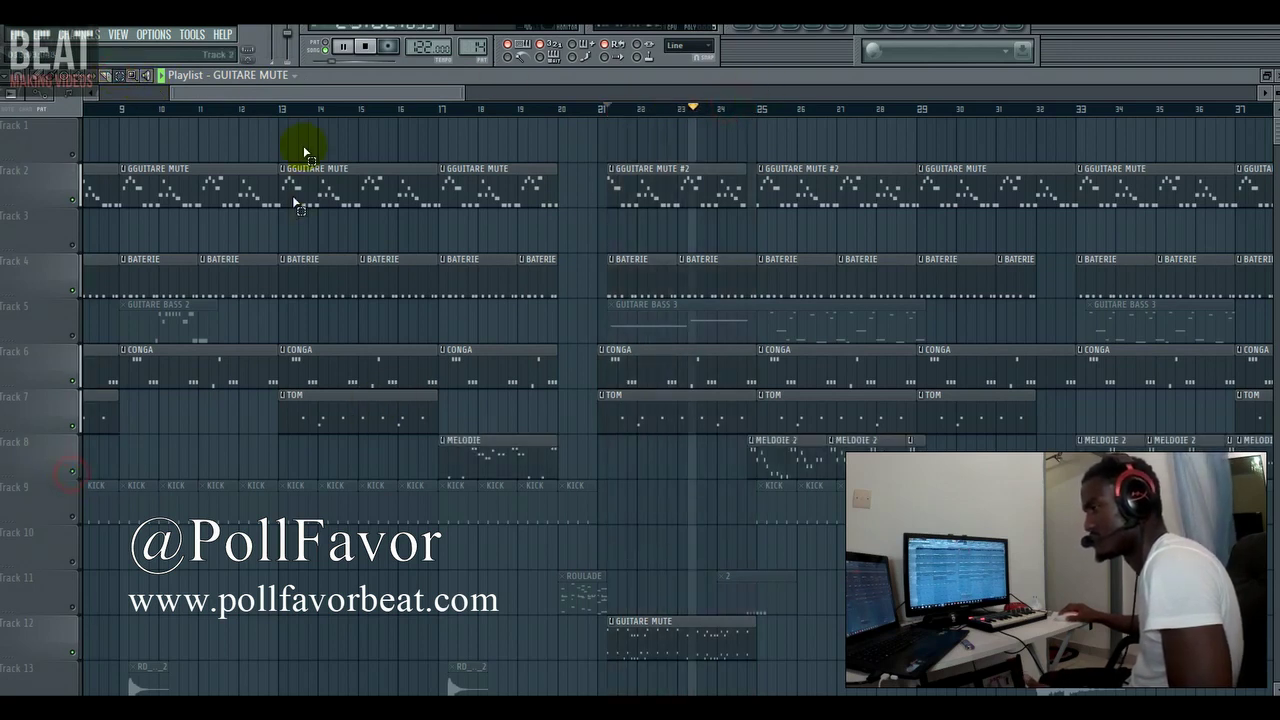
Set a playlist loop from about bar 25 to 29 around the MELDOIE 2 clips, stop playback and deselect the clips.
{"action": "left_click_drag", "start_coordinate": [318, 96], "coordinate": [374, 101]}
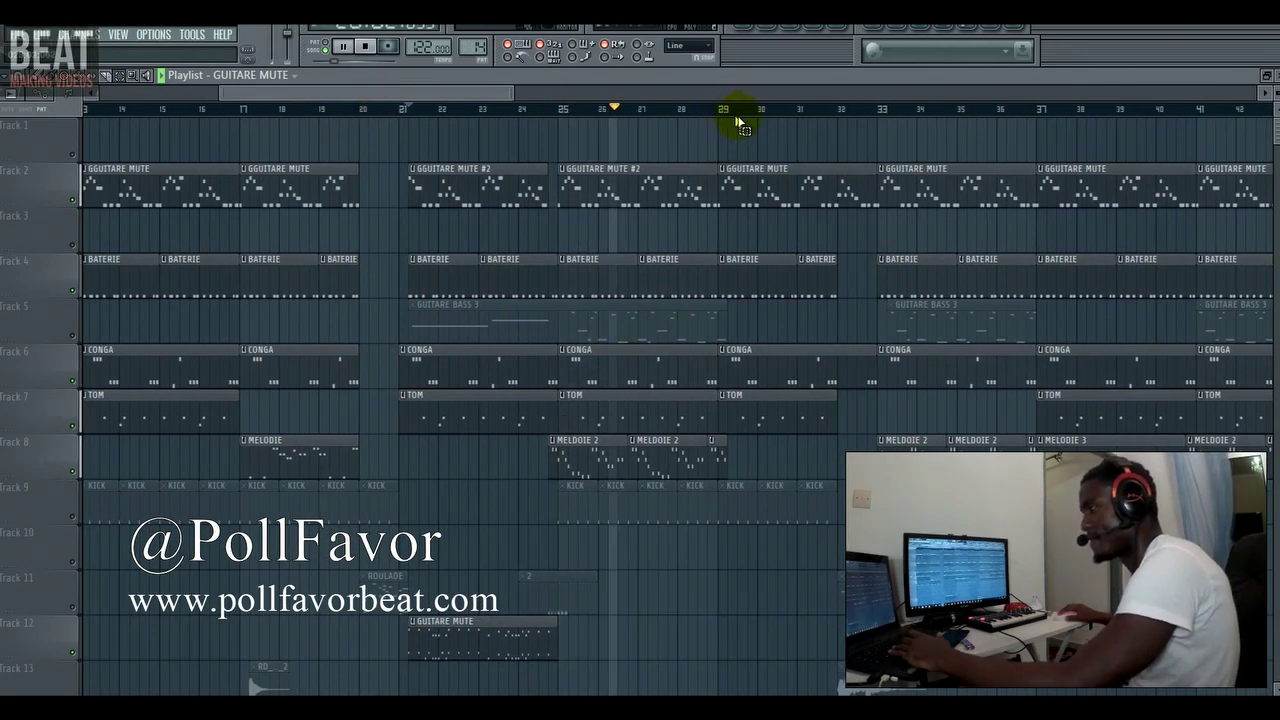
{"action": "left_click_drag", "start_coordinate": [740, 116], "coordinate": [549, 112]}
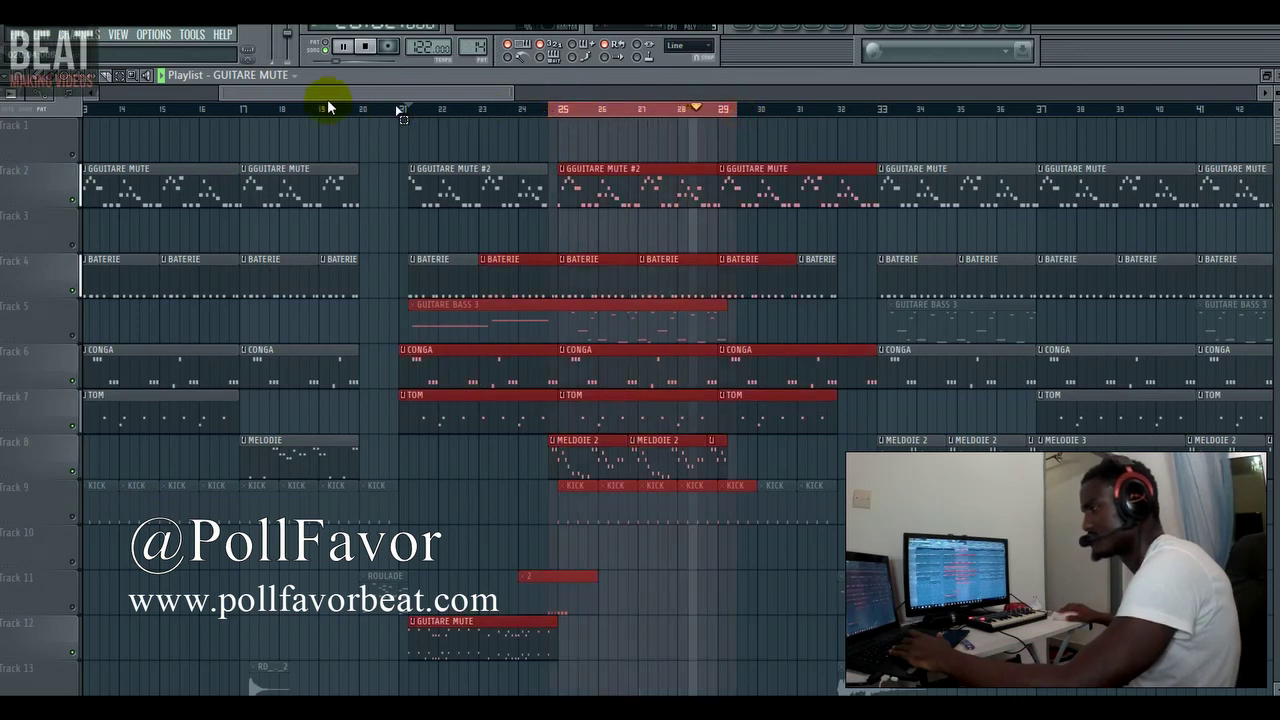
{"action": "key", "text": "space"}
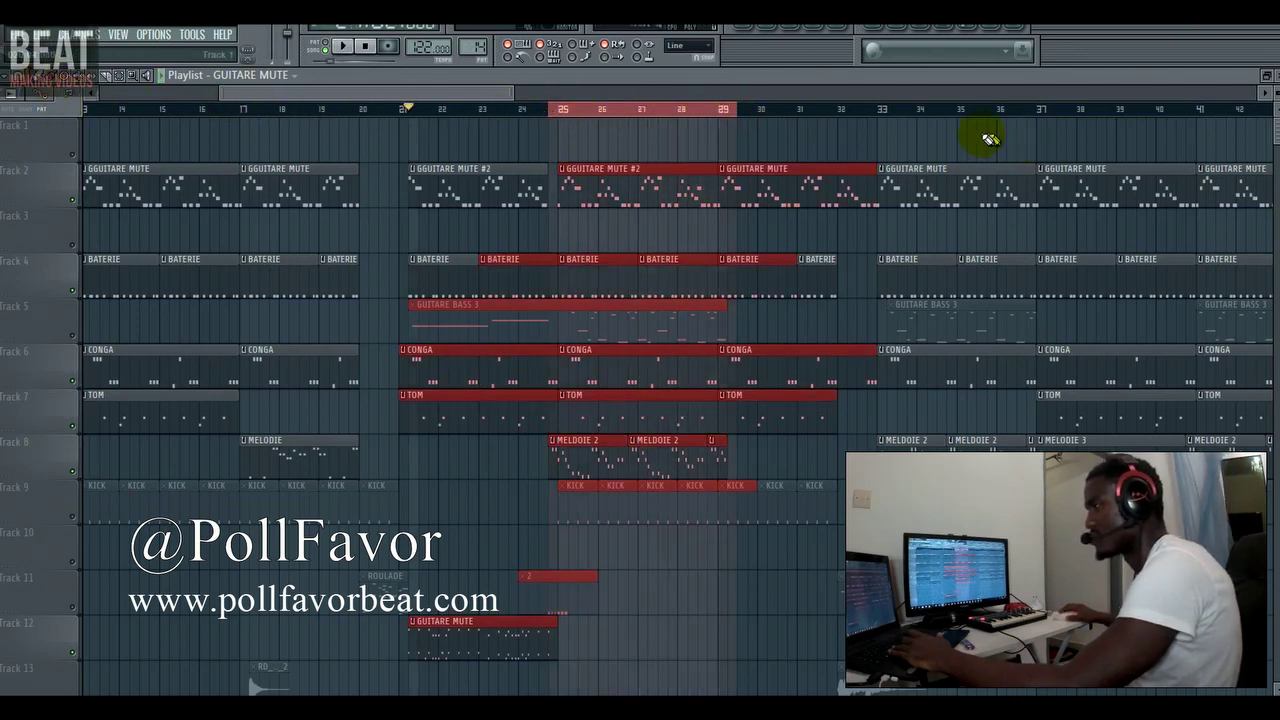
{"action": "left_click", "coordinate": [981, 135]}
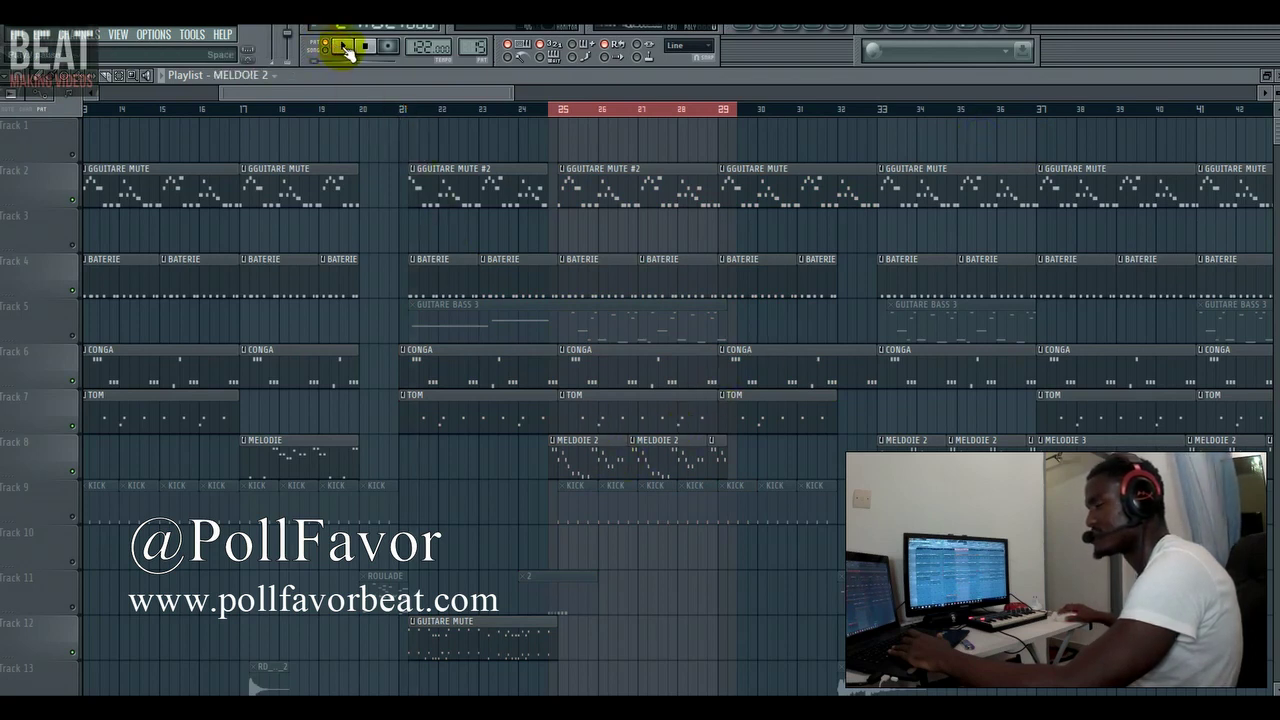
Show the MELDOIE 2 pattern in the channel rack and its Purity #3 notes in the piano roll.
{"action": "left_click", "coordinate": [766, 26]}
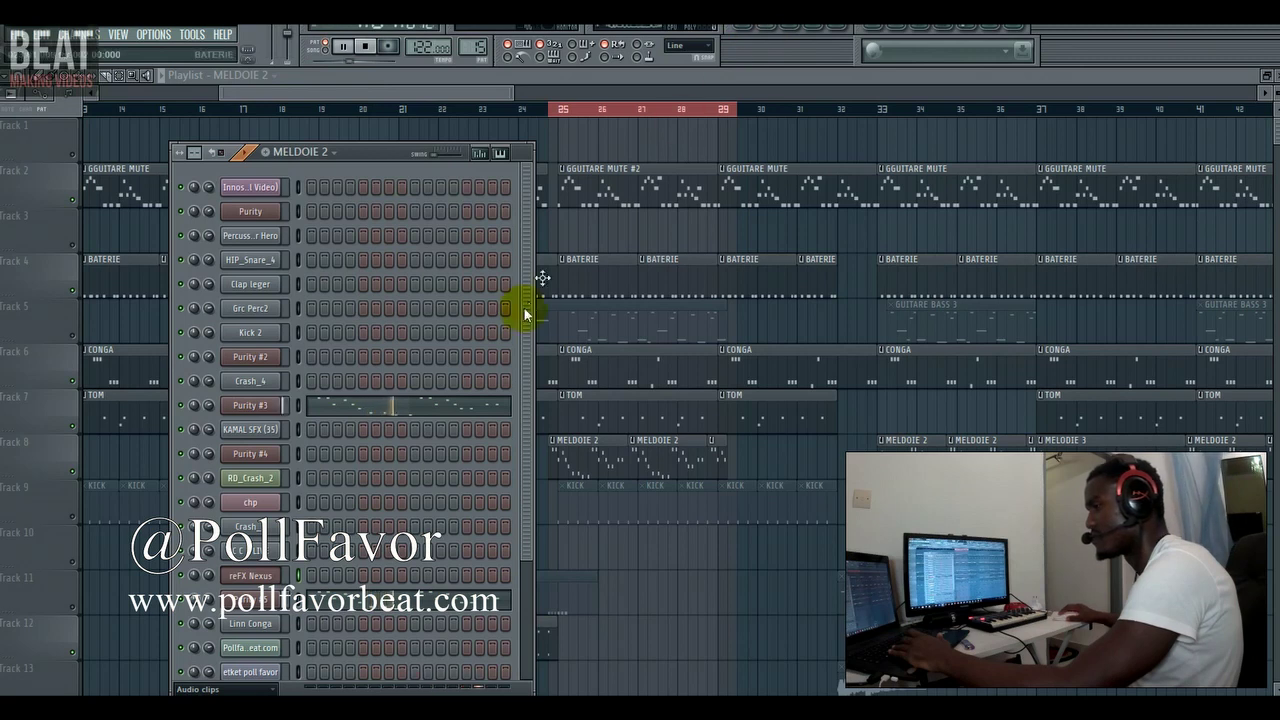
{"action": "left_click", "coordinate": [478, 407]}
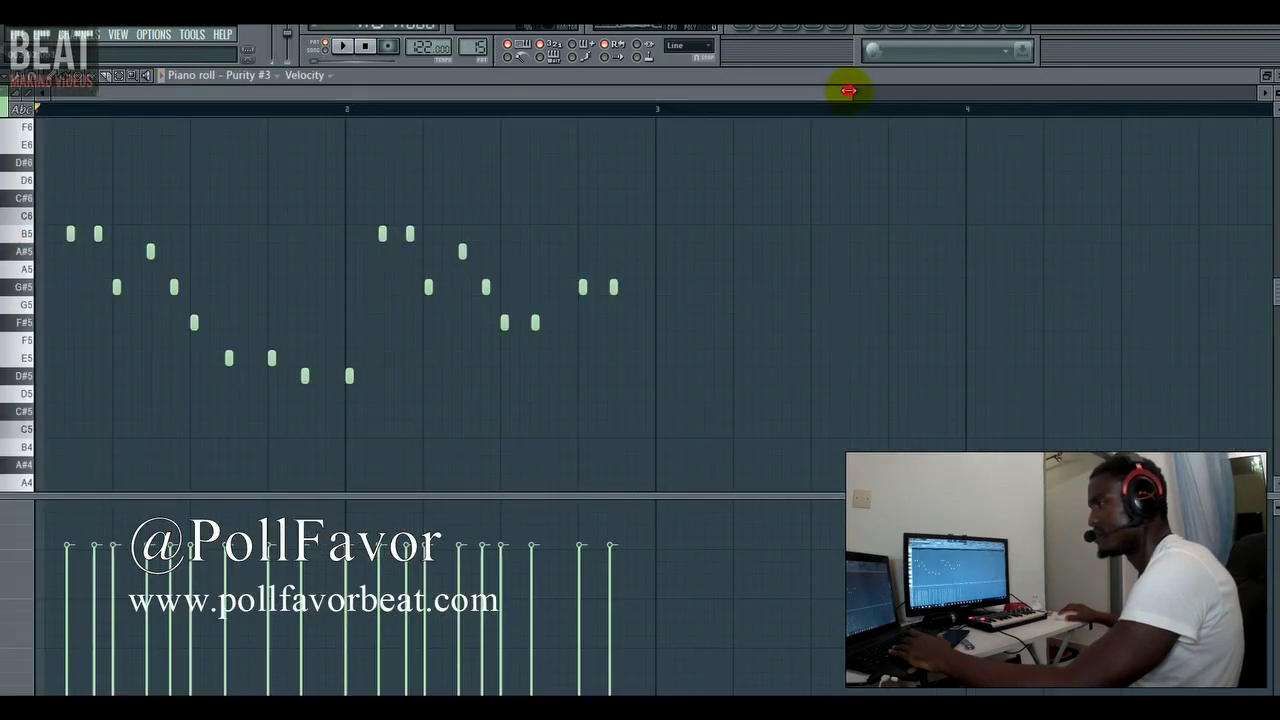
{"action": "left_click_drag", "start_coordinate": [848, 91], "coordinate": [810, 91]}
Open the Purity #3 instrument and show its Pingpong Piano preset in the Piano category's preset list.
{"action": "left_click", "coordinate": [752, 44]}
{"action": "left_click", "coordinate": [265, 413]}
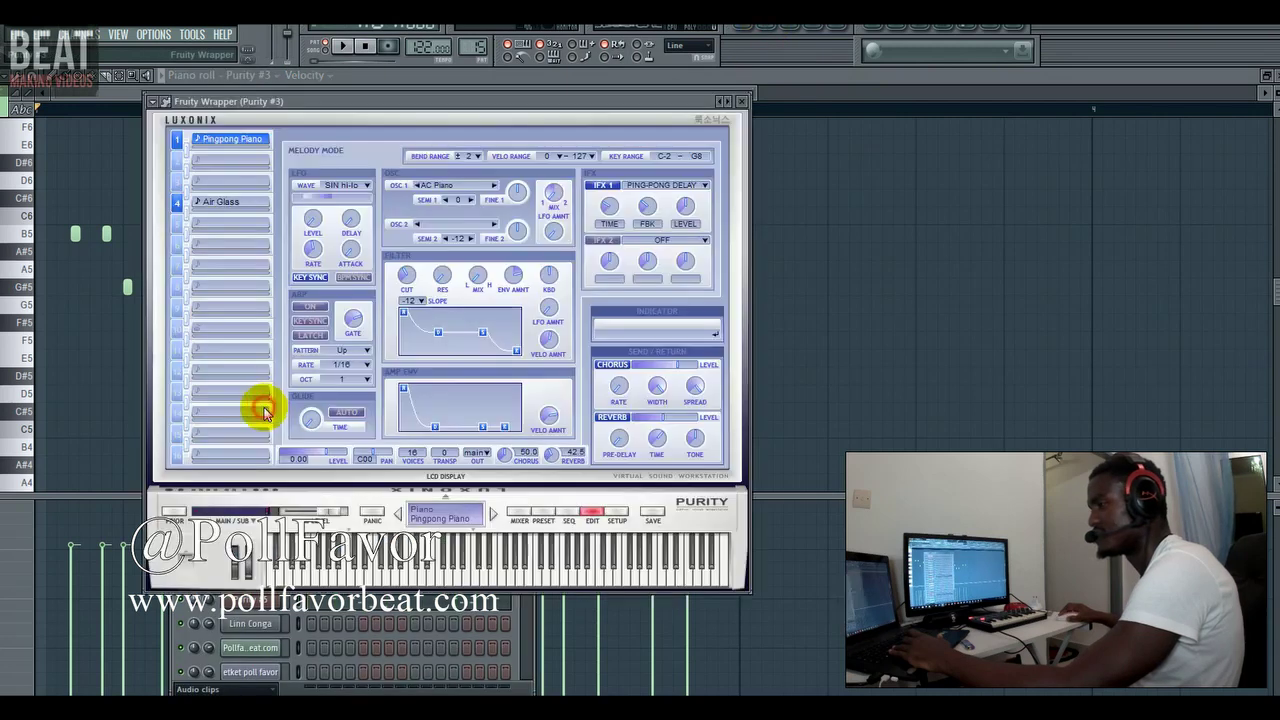
{"action": "left_click", "coordinate": [543, 512]}
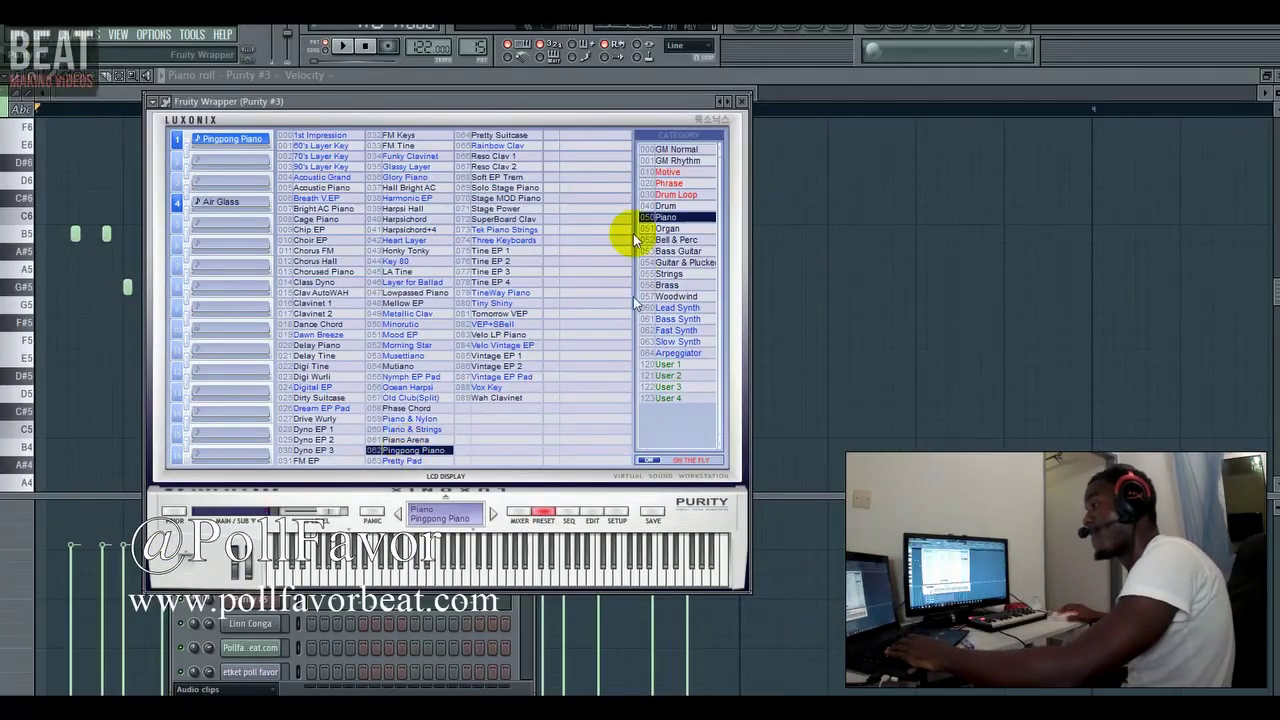
Inspect the two Fruity Parametric EQ 2 effects on the Purity #3 mixer track and return to the piano roll.
{"action": "left_click", "coordinate": [838, 28]}
{"action": "left_click", "coordinate": [612, 241]}
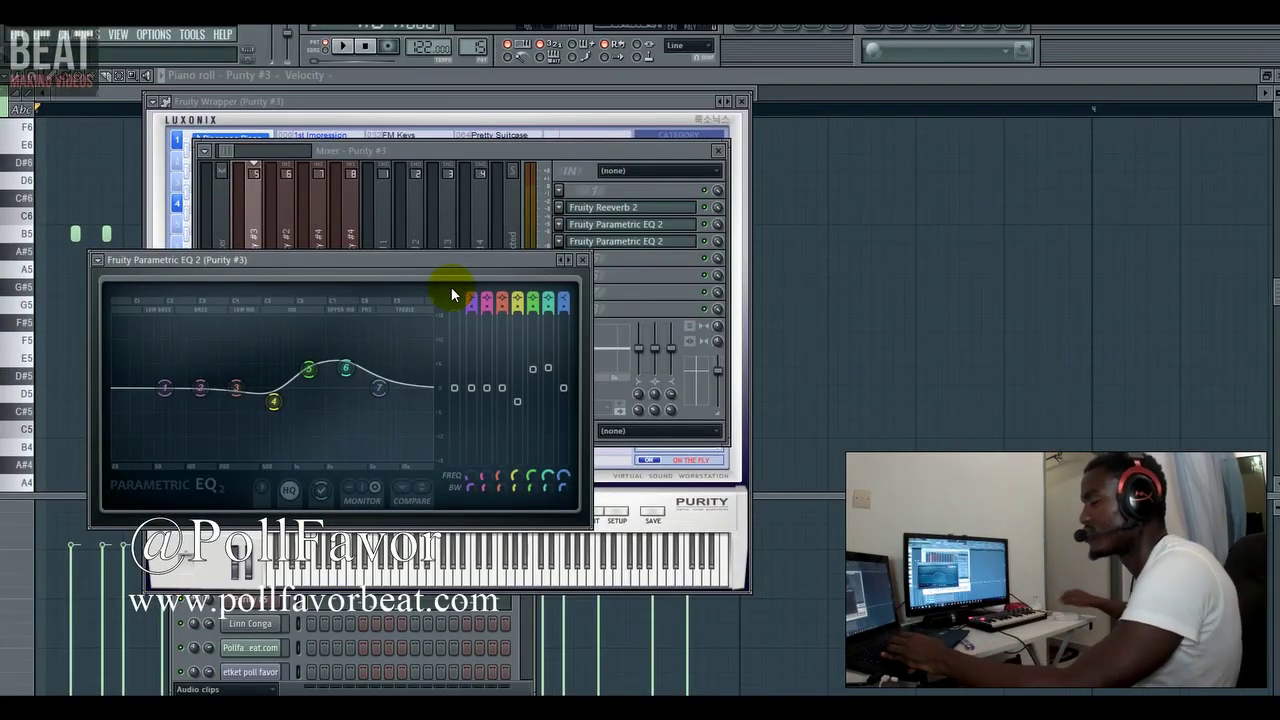
{"action": "left_click", "coordinate": [581, 261]}
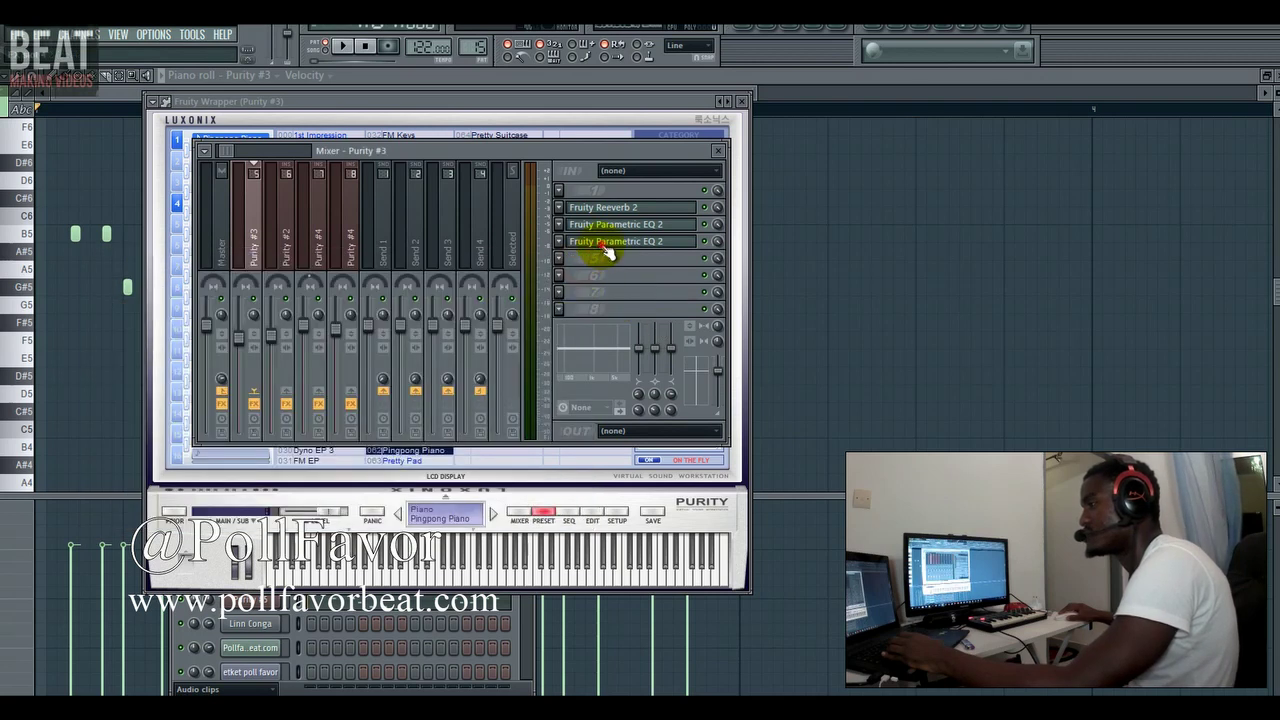
{"action": "left_click", "coordinate": [604, 246]}
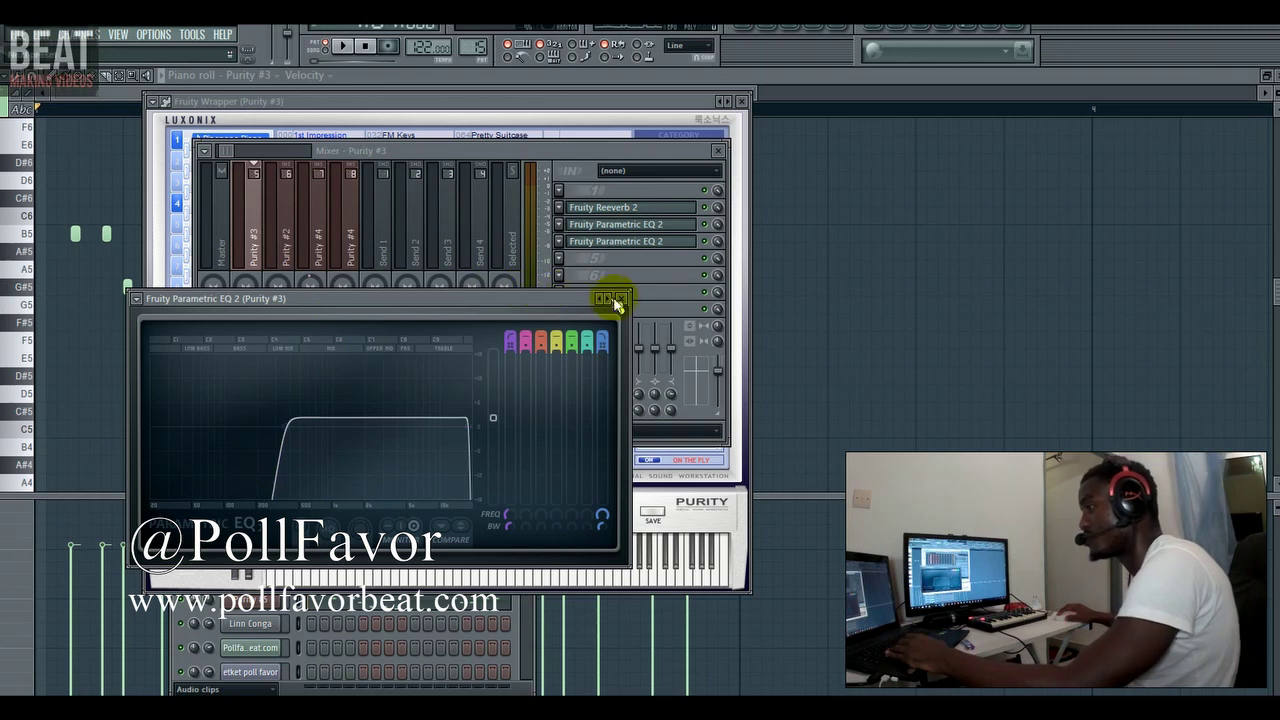
{"action": "left_click", "coordinate": [620, 299]}
{"action": "left_click", "coordinate": [90, 104]}
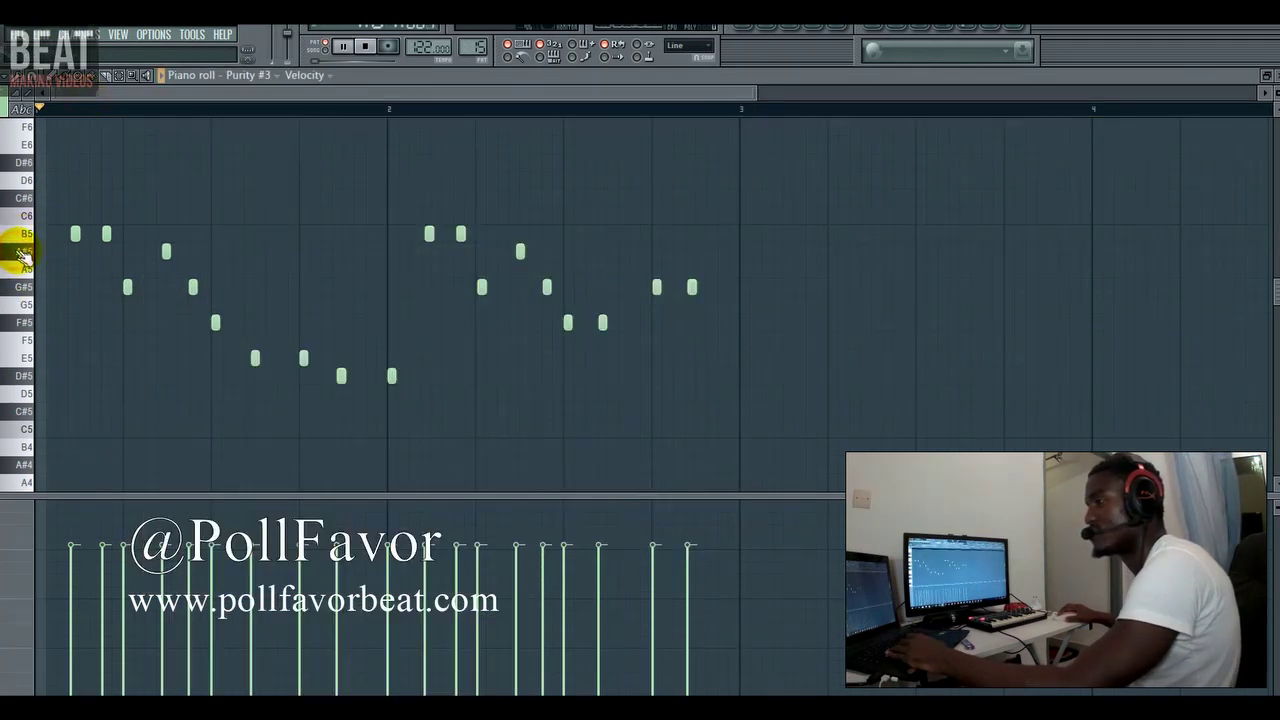
Nudge the A#5 note in bar 1 and the first B5, B5, G#5 and A#5 notes in bar 2 slightly earlier, auditioning the melody.
{"action": "left_click_drag", "start_coordinate": [752, 92], "coordinate": [460, 90]}
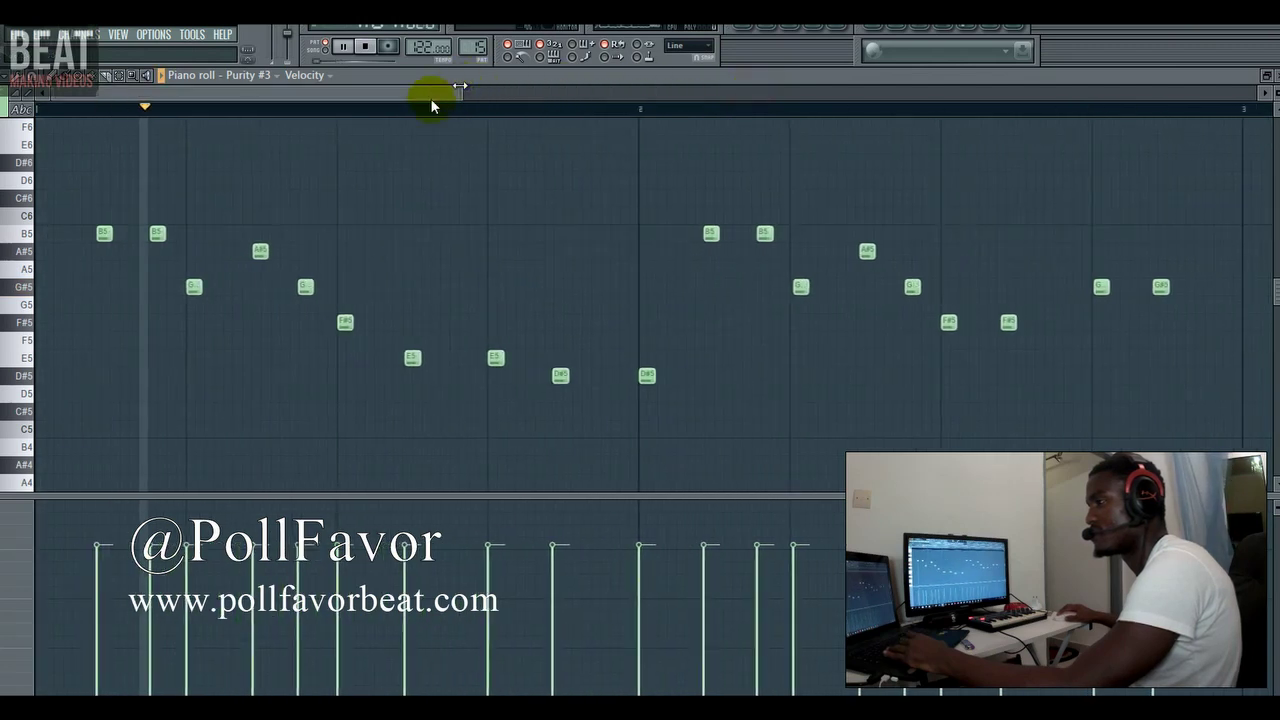
{"action": "left_click_drag", "start_coordinate": [256, 254], "coordinate": [249, 257]}
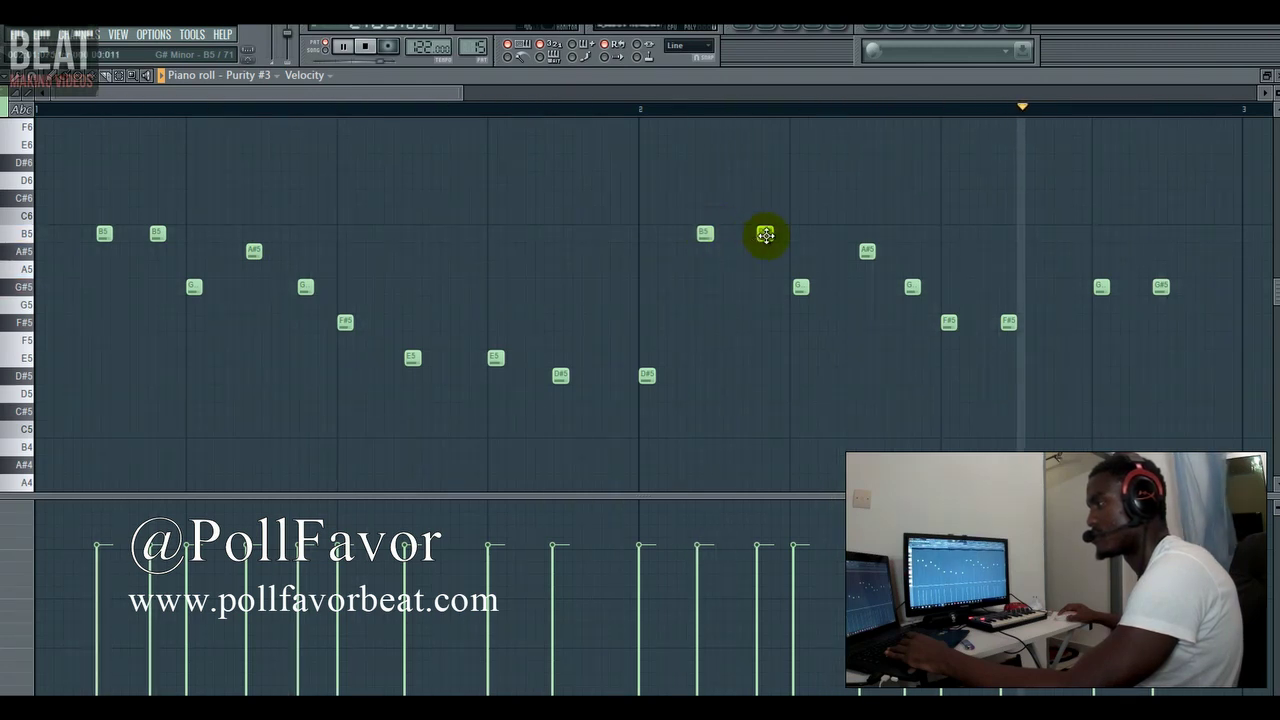
{"action": "left_click_drag", "start_coordinate": [766, 235], "coordinate": [763, 235]}
{"action": "left_click", "coordinate": [801, 284]}
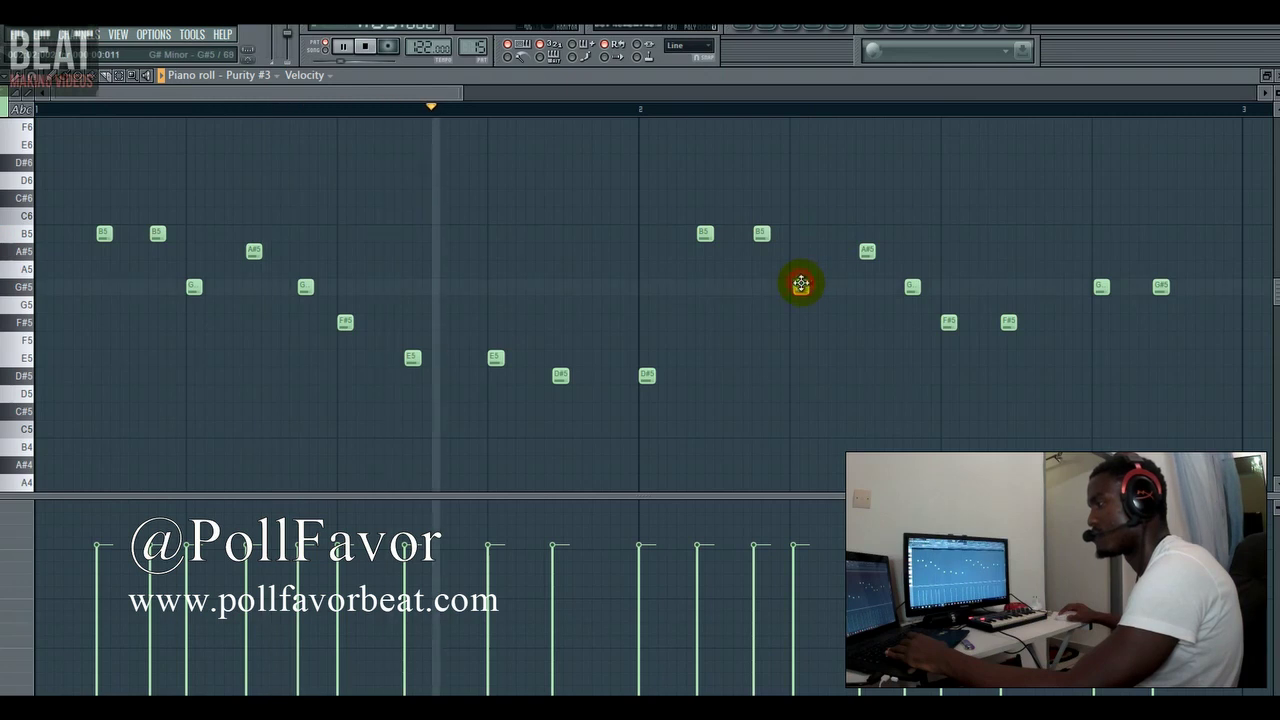
{"action": "key", "text": "space"}
{"action": "left_click", "coordinate": [864, 251]}
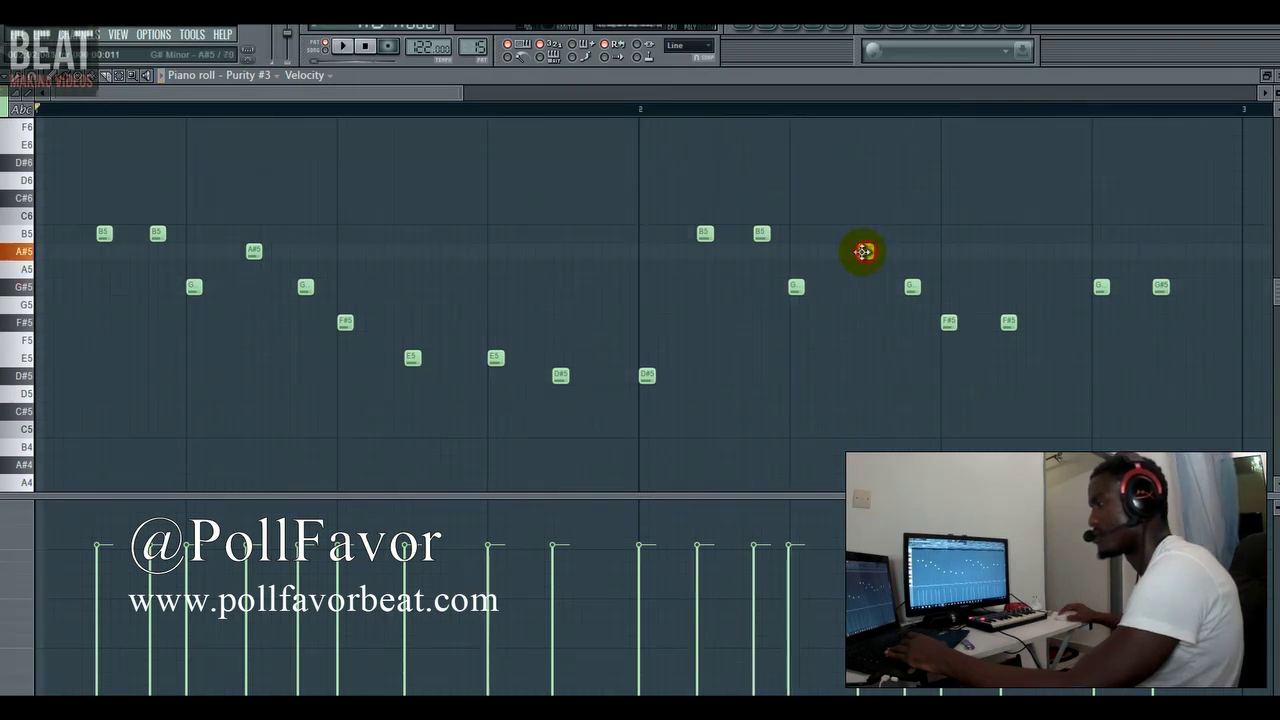
{"action": "key", "text": "space"}
{"action": "left_click", "coordinate": [625, 107]}
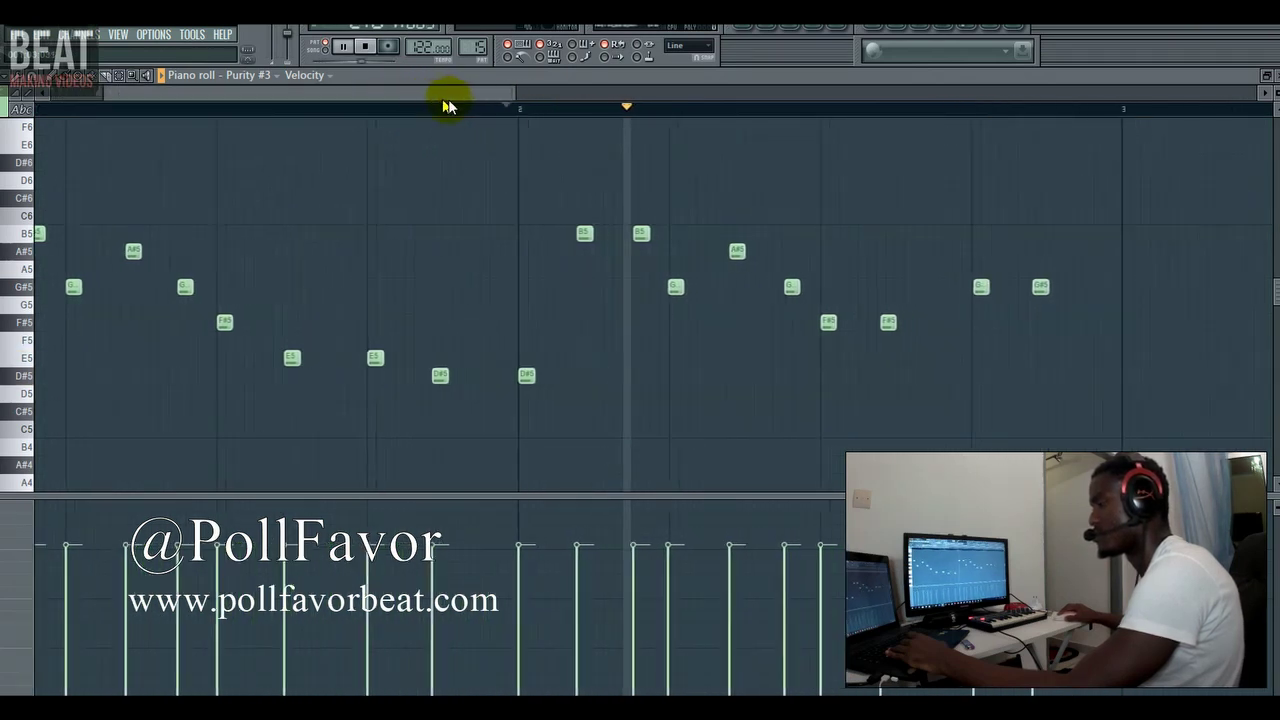
{"action": "key", "text": "space"}
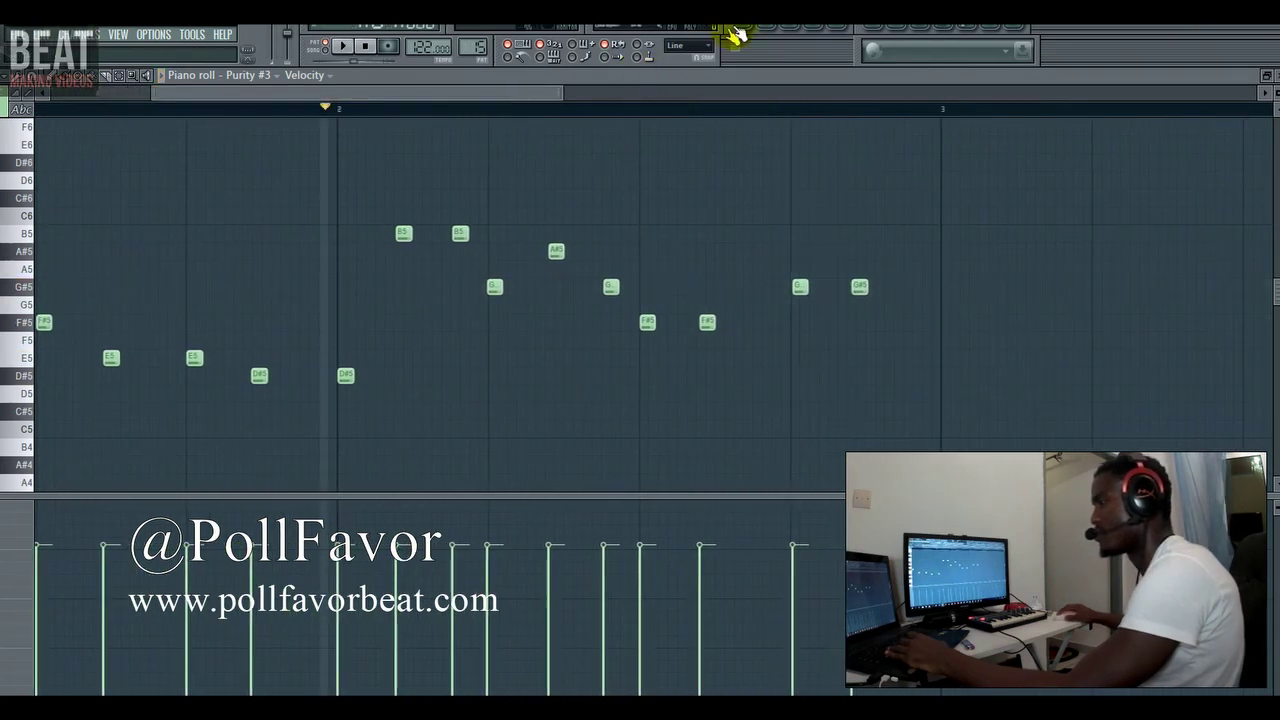
Show the Fruity Reeverb 2 effect on the Purity #3 mixer track and close it.
{"action": "left_click", "coordinate": [814, 30]}
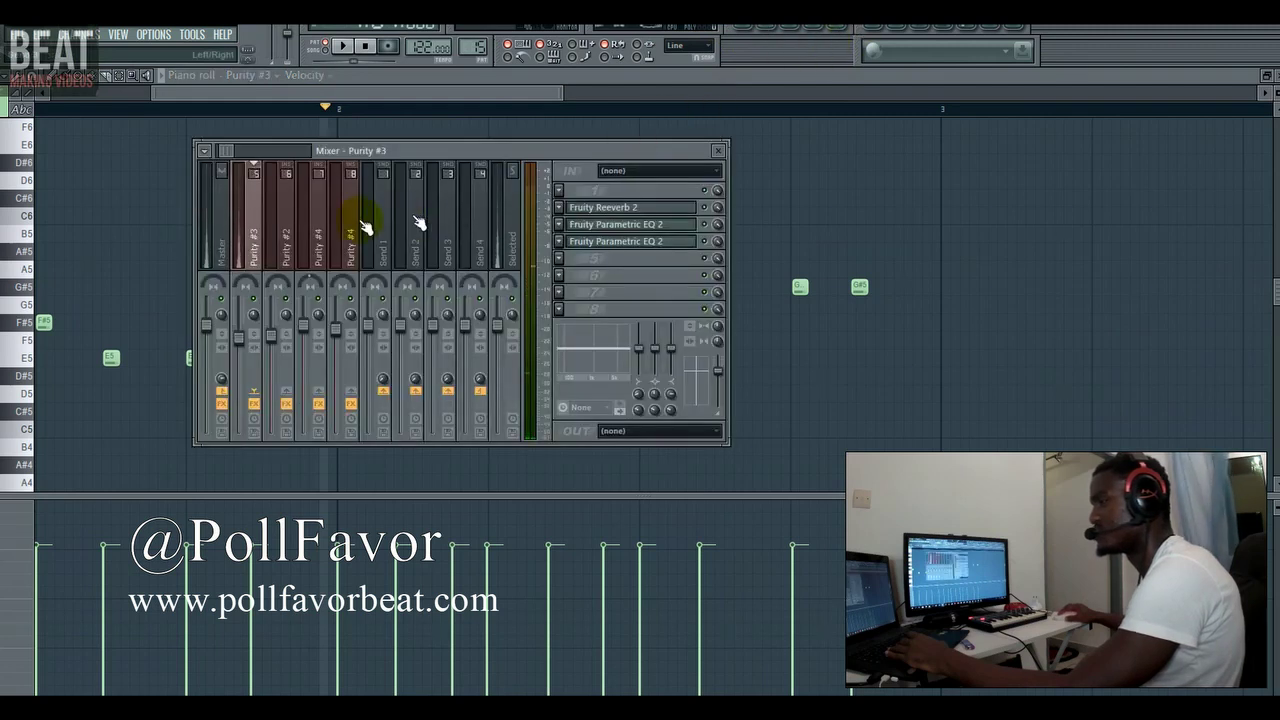
{"action": "left_click", "coordinate": [649, 212]}
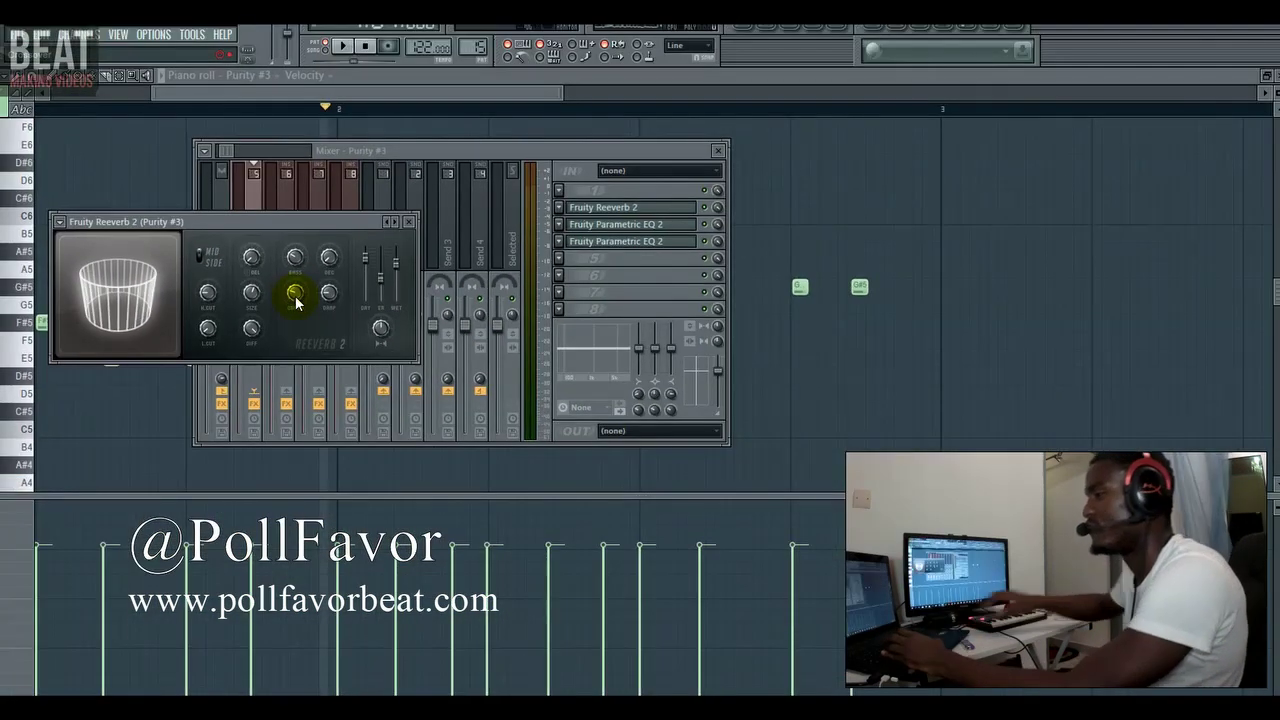
{"action": "left_click", "coordinate": [411, 222]}
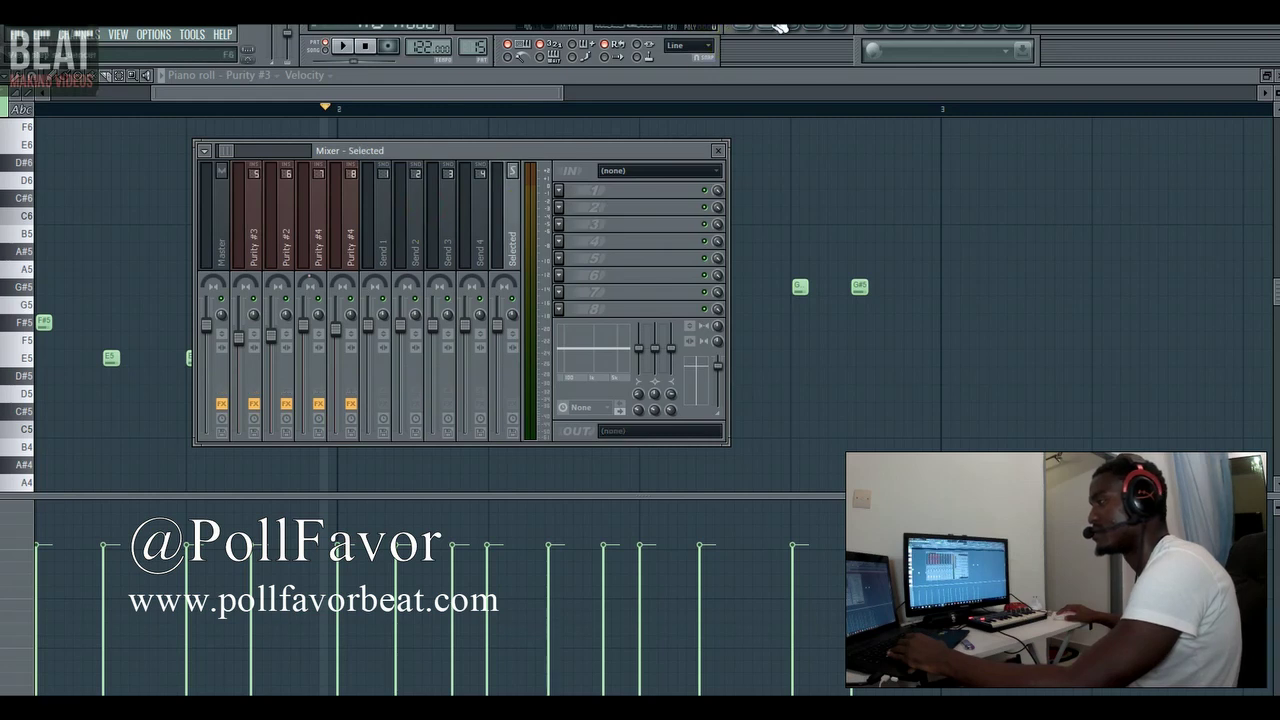
Review the Purity #5 notes of the MELDOIE 2 pattern in the piano roll during playback and reopen the channel rack.
{"action": "left_click", "coordinate": [780, 25]}
{"action": "left_click", "coordinate": [505, 345]}
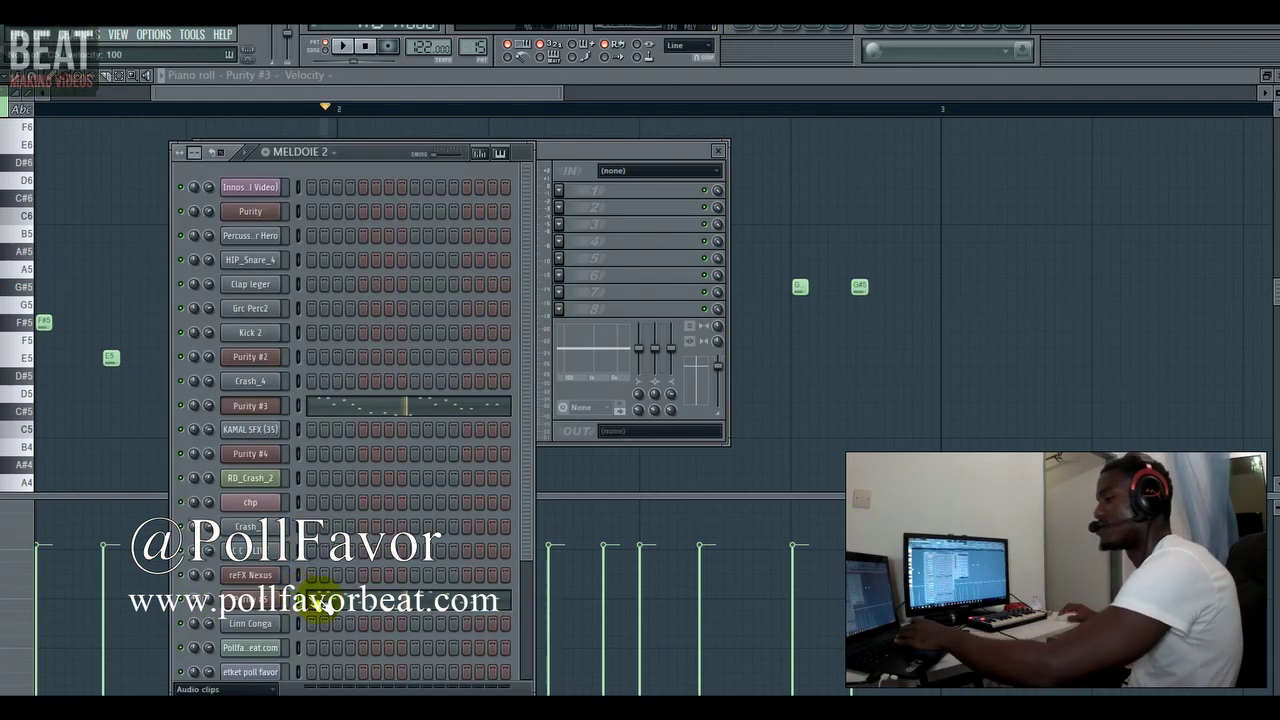
{"action": "left_click", "coordinate": [320, 603]}
{"action": "key", "text": "space"}
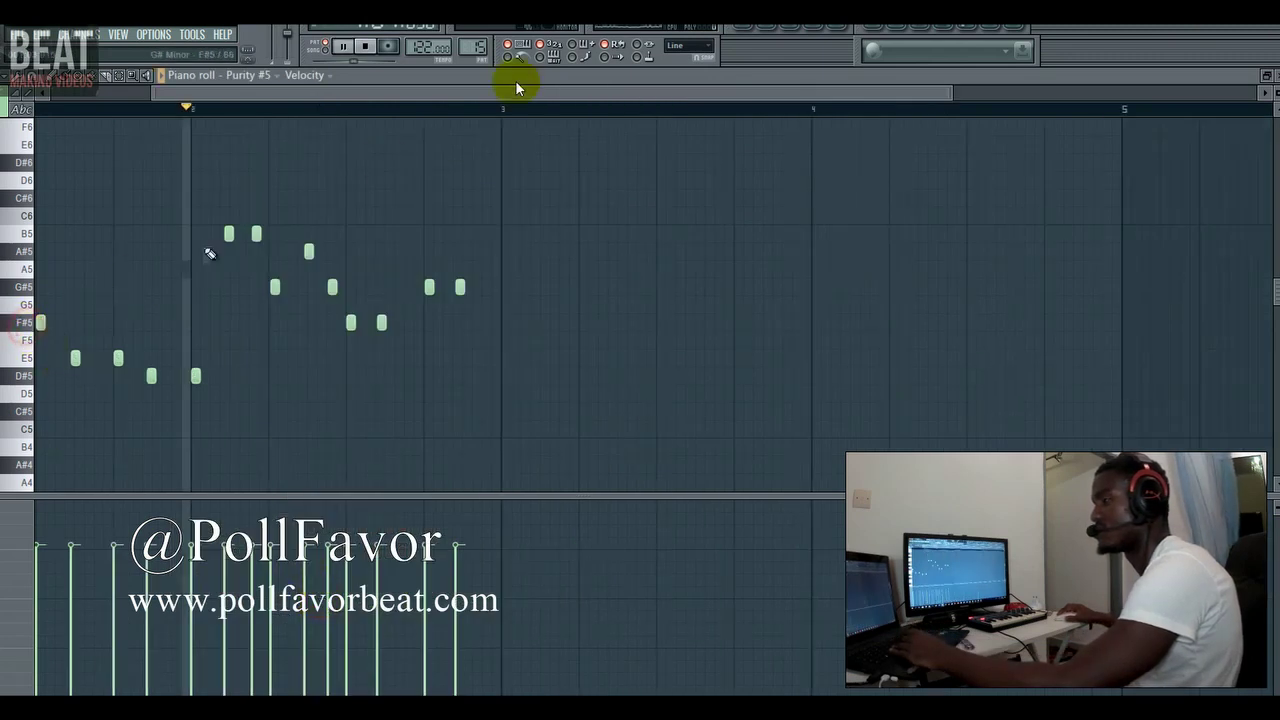
{"action": "left_click", "coordinate": [780, 25]}
{"action": "key", "text": "space"}
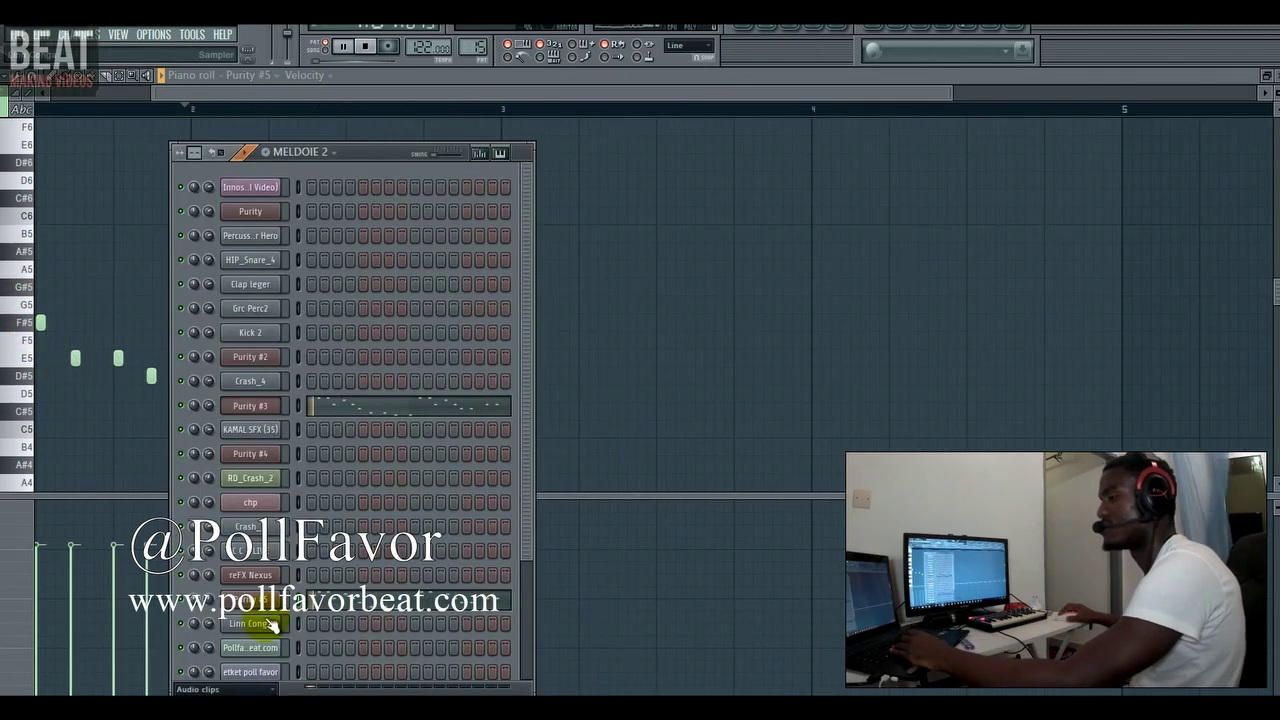
Show the Purity #5 instrument and the first Fruity Parametric EQ 2 on its mixer track during playback, closing the EQ.
{"action": "left_click", "coordinate": [250, 599]}
{"action": "left_click", "coordinate": [418, 592]}
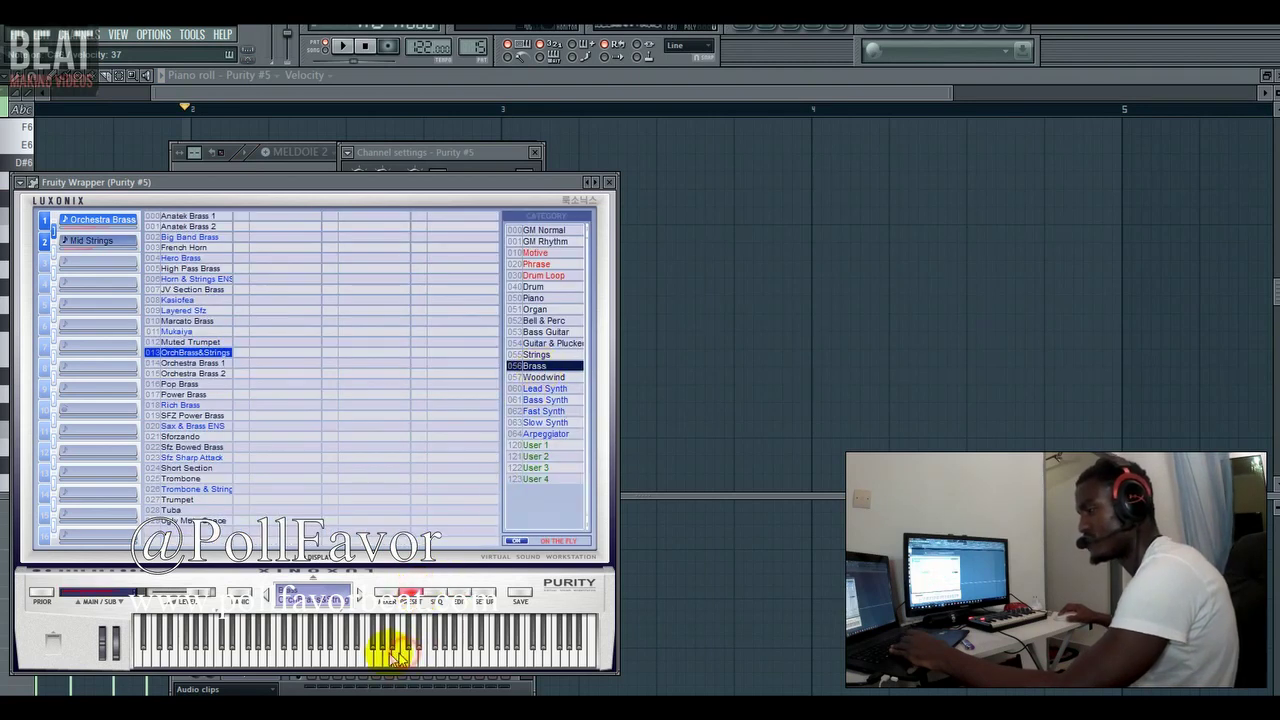
{"action": "left_click", "coordinate": [830, 32]}
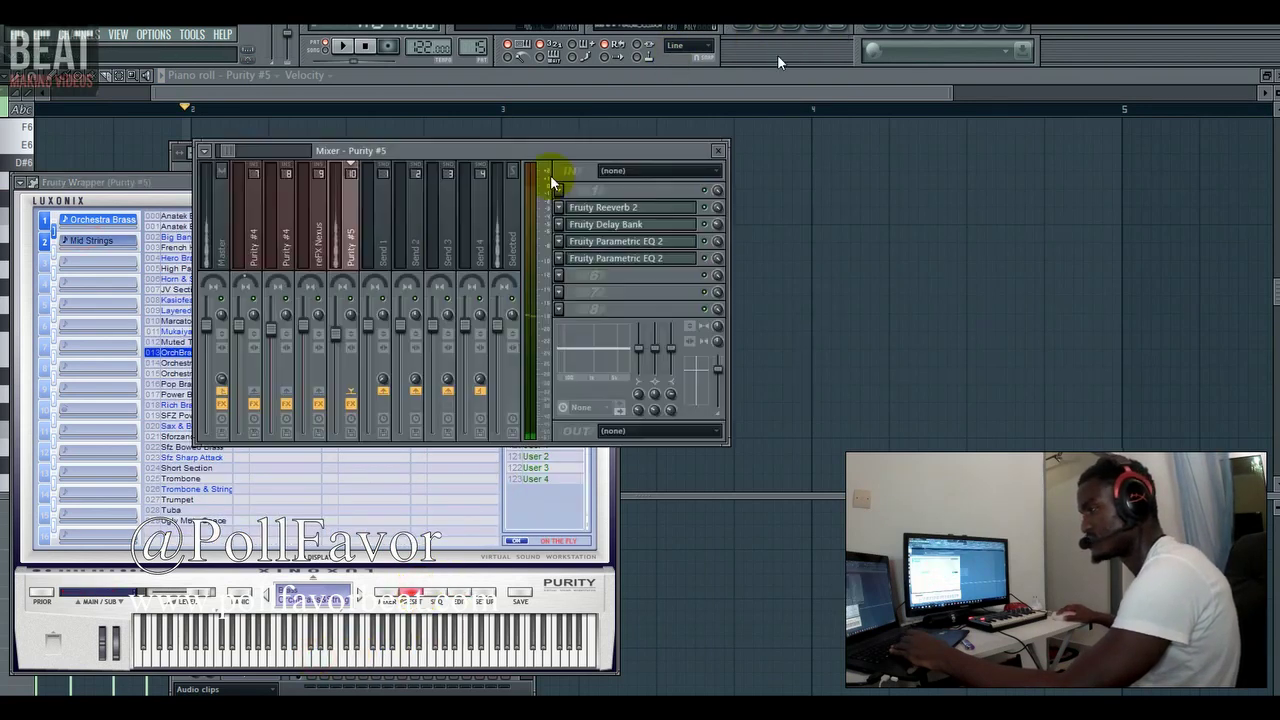
{"action": "left_click", "coordinate": [650, 243]}
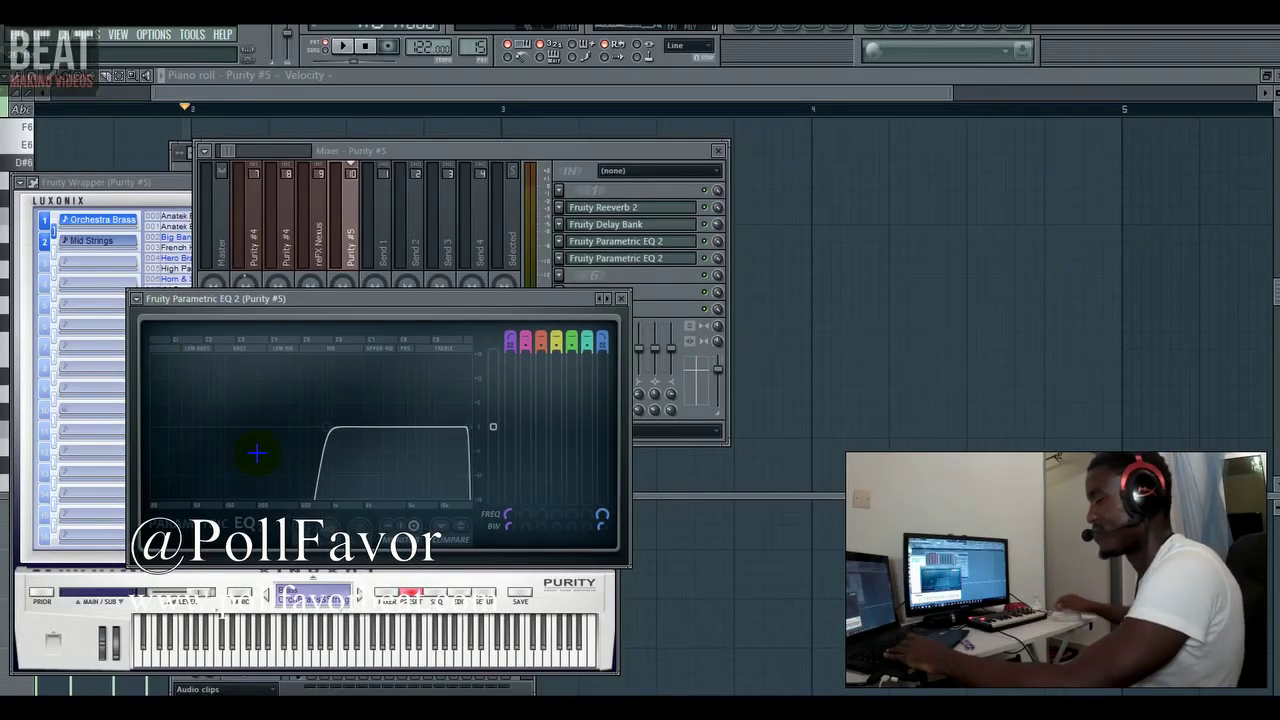
{"action": "key", "text": "space"}
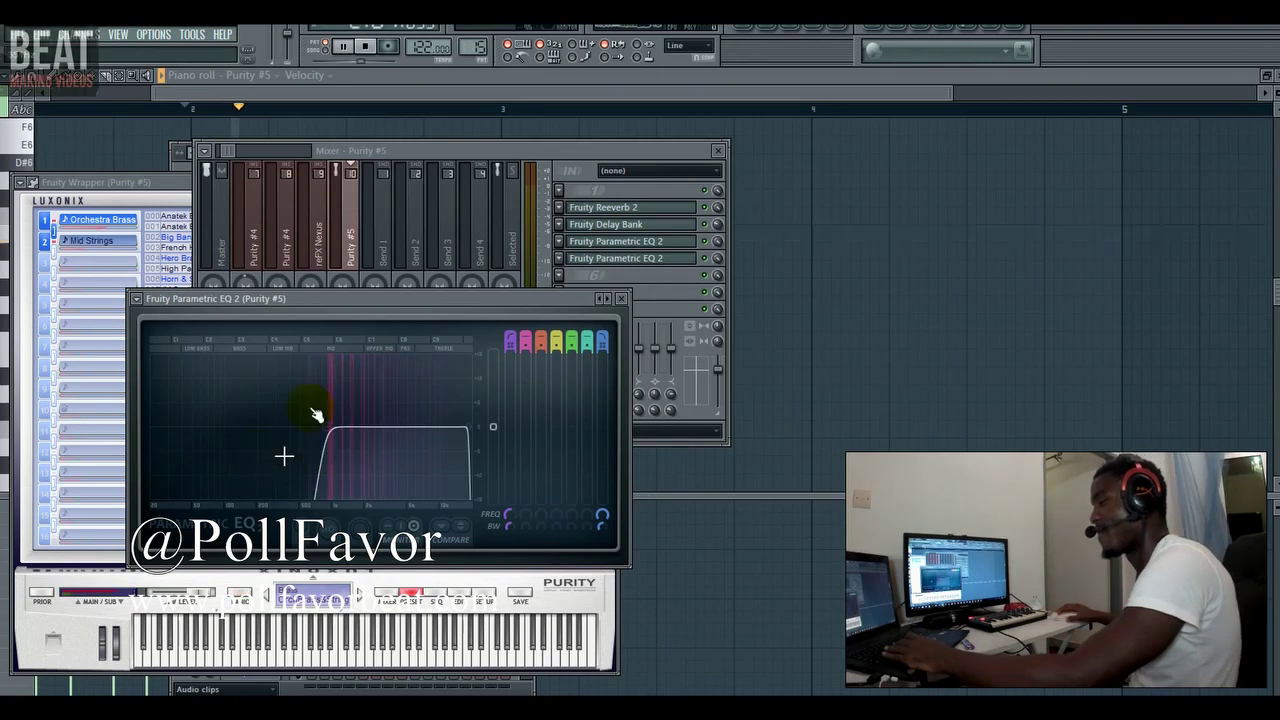
{"action": "left_click", "coordinate": [621, 298]}
Unmute track 5 in the playlist, listen to it in the mix and select the GUITARE BASS 3 pattern.
{"action": "left_click", "coordinate": [750, 27]}
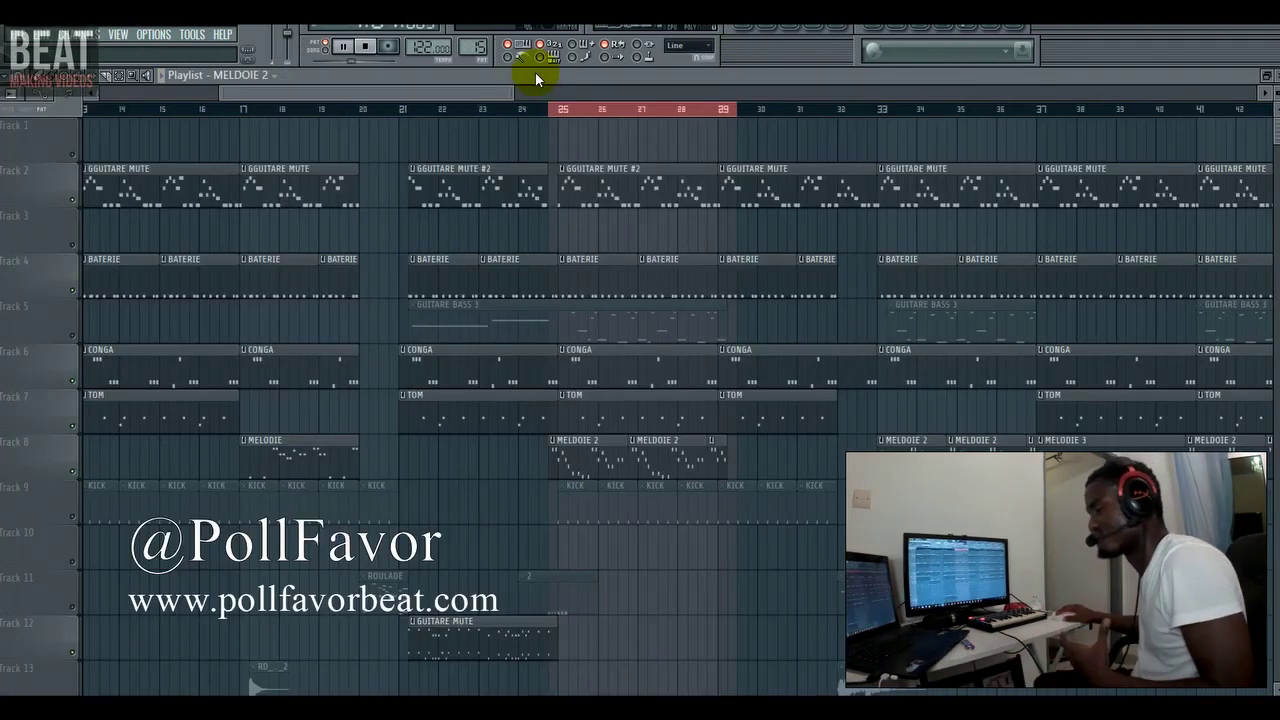
{"action": "left_click", "coordinate": [73, 337]}
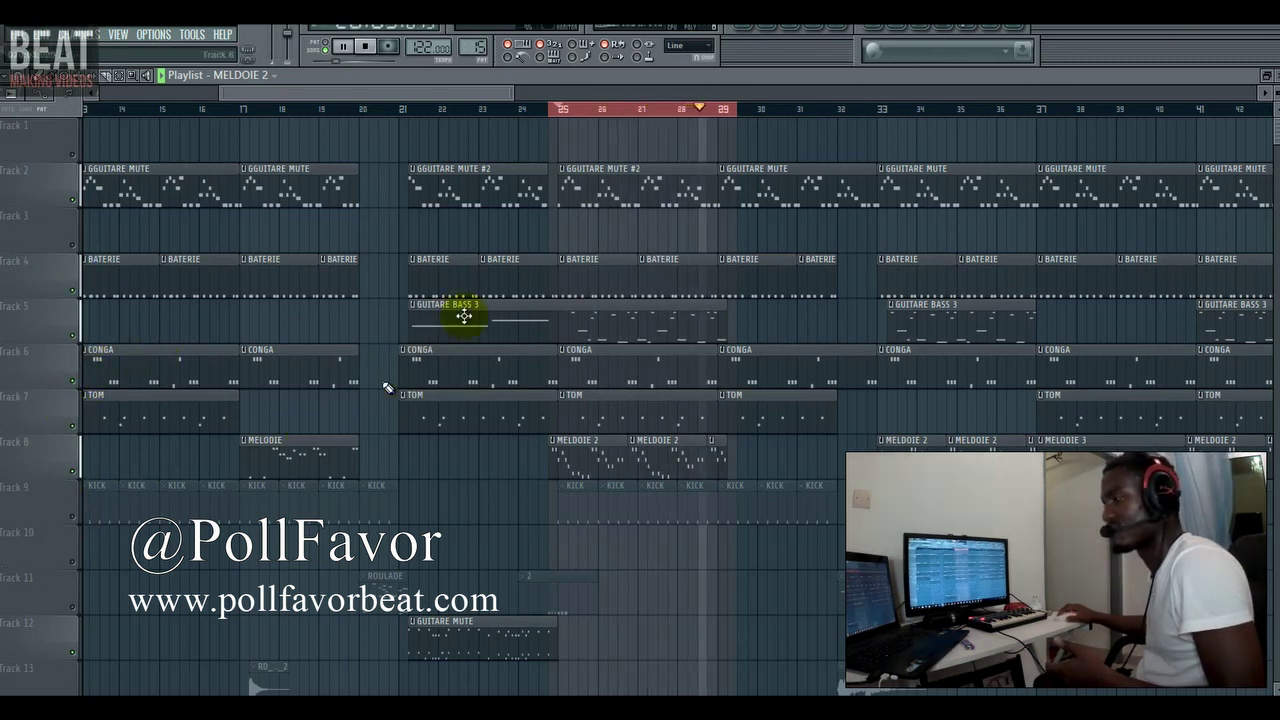
{"action": "left_click", "coordinate": [587, 309]}
{"action": "key", "text": "space"}
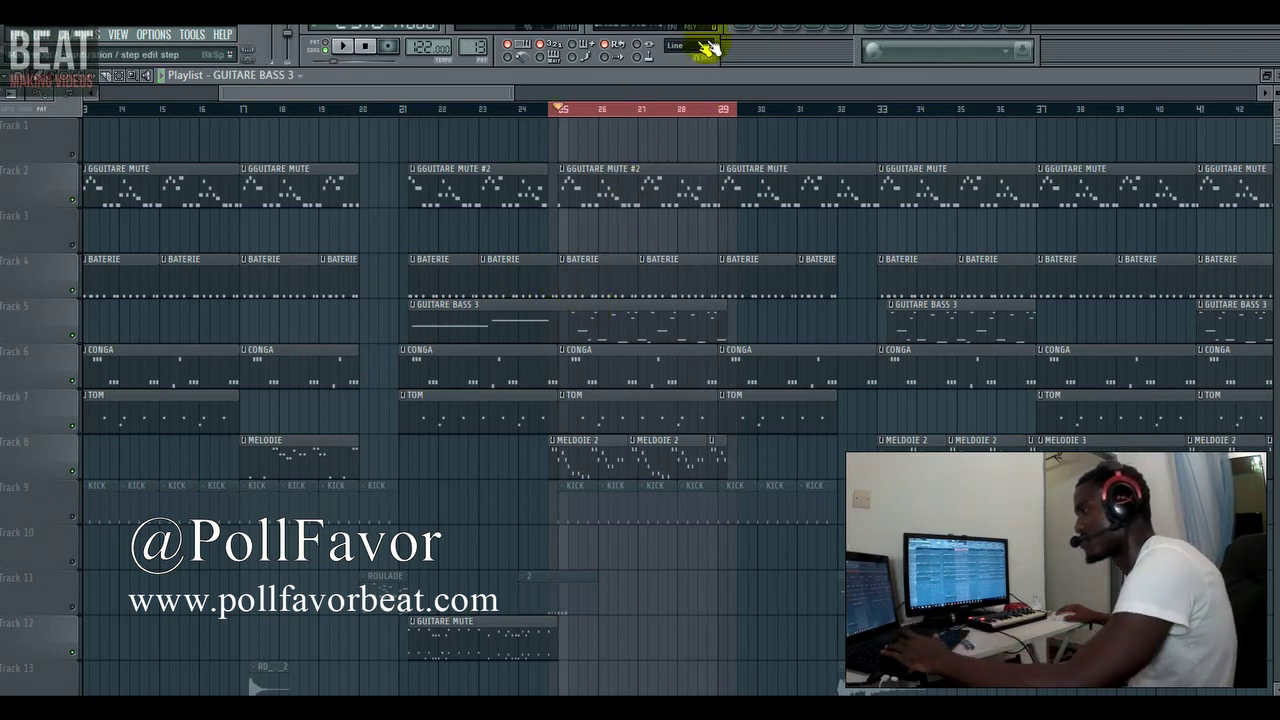
Open the Purity #2 notes of the GUITARE BASS 3 pattern in the piano roll and show the Purity #2 instrument.
{"action": "left_click", "coordinate": [767, 25]}
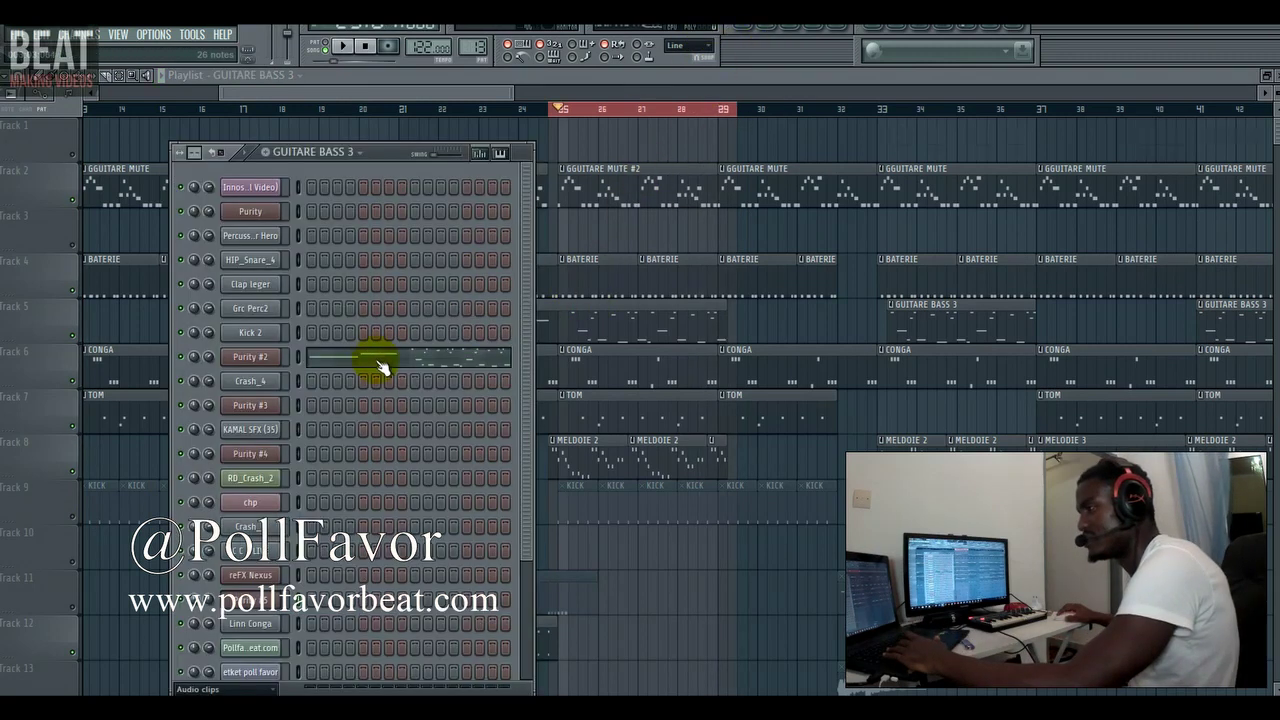
{"action": "left_click", "coordinate": [383, 368]}
{"action": "left_click", "coordinate": [748, 48]}
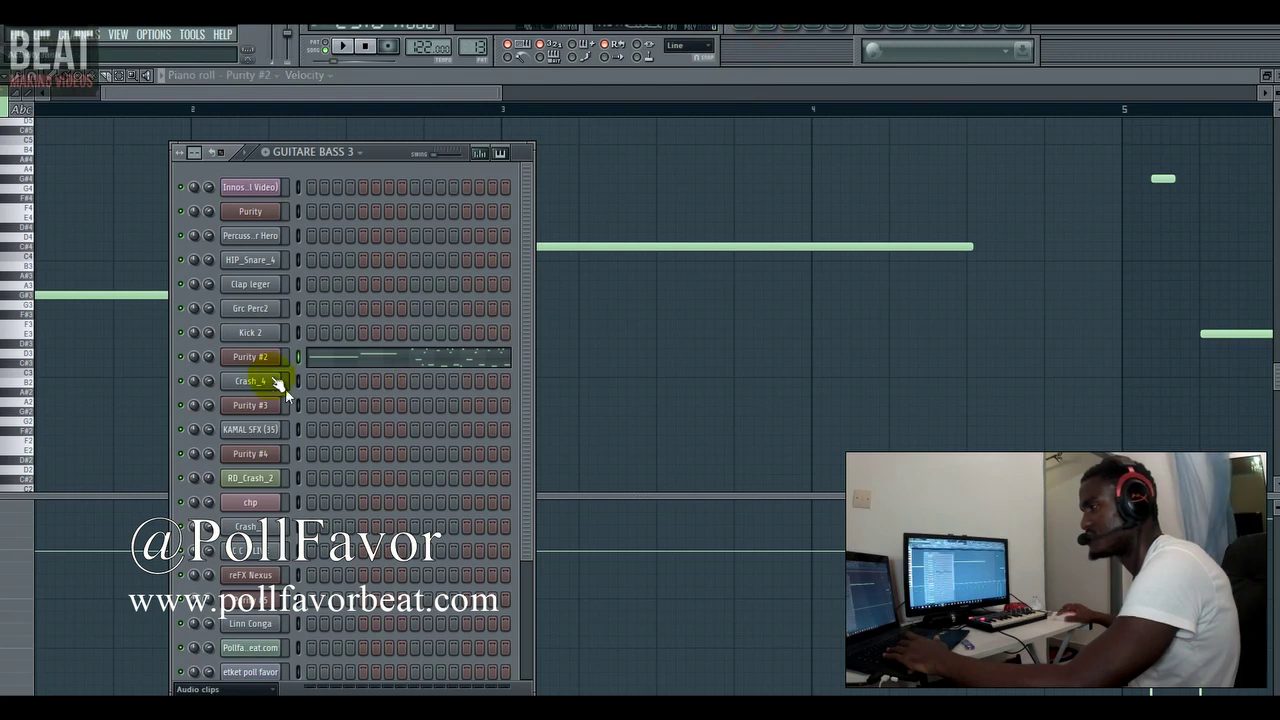
{"action": "left_click", "coordinate": [258, 357]}
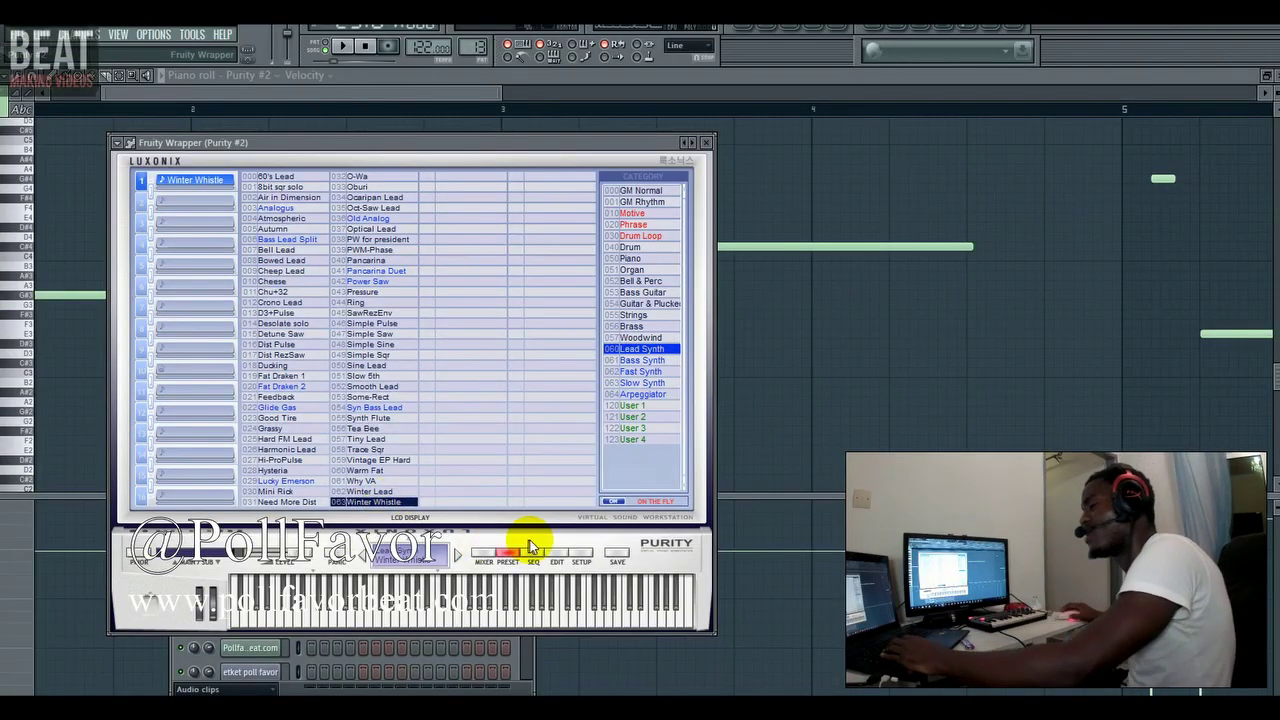
{"action": "left_click", "coordinate": [296, 95]}
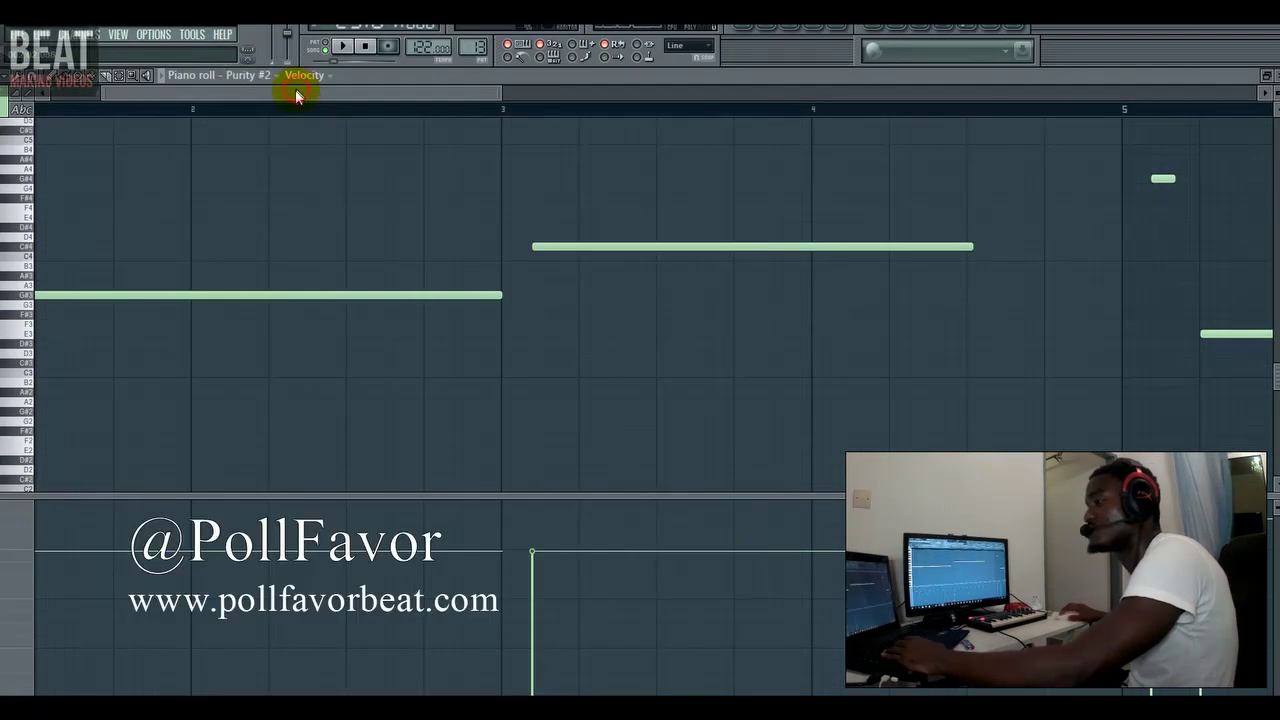
Review the GUITARE BASS 3 bass line from bar 5 onward in the piano roll while playing it back.
{"action": "left_click_drag", "start_coordinate": [314, 98], "coordinate": [378, 96]}
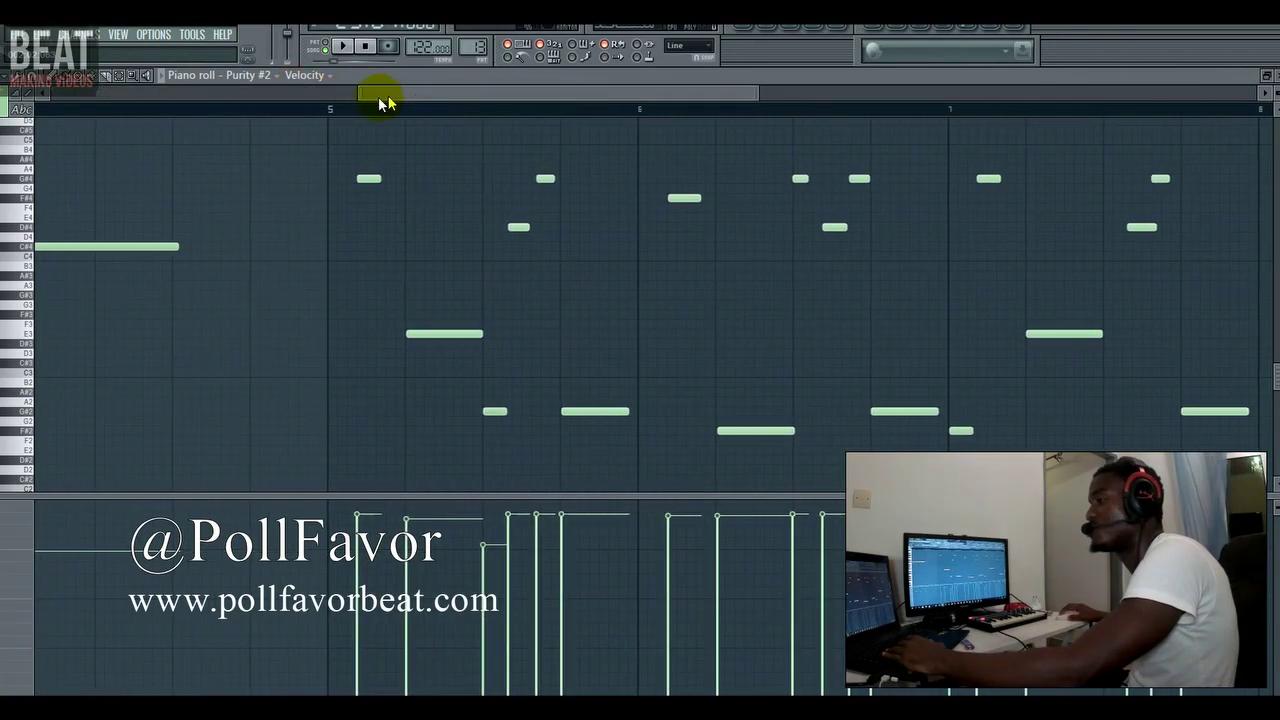
{"action": "left_click", "coordinate": [336, 110]}
{"action": "key", "text": "space"}
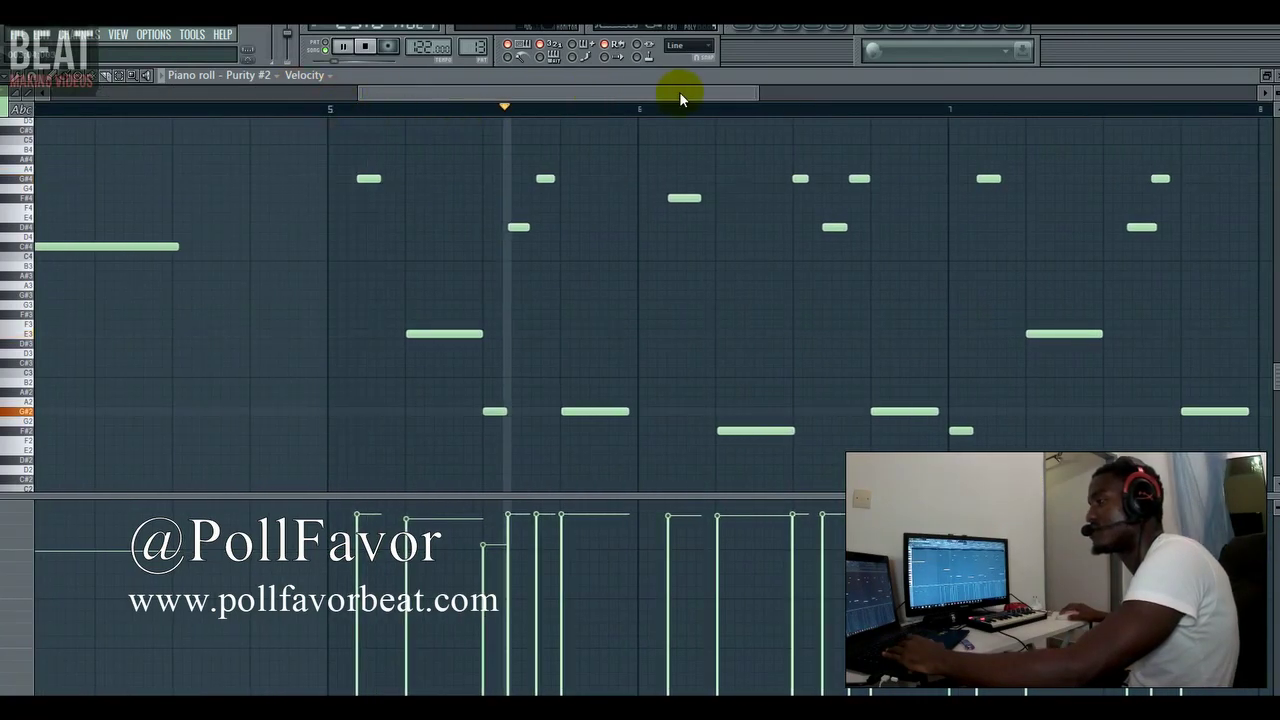
{"action": "left_click_drag", "start_coordinate": [363, 94], "coordinate": [580, 91]}
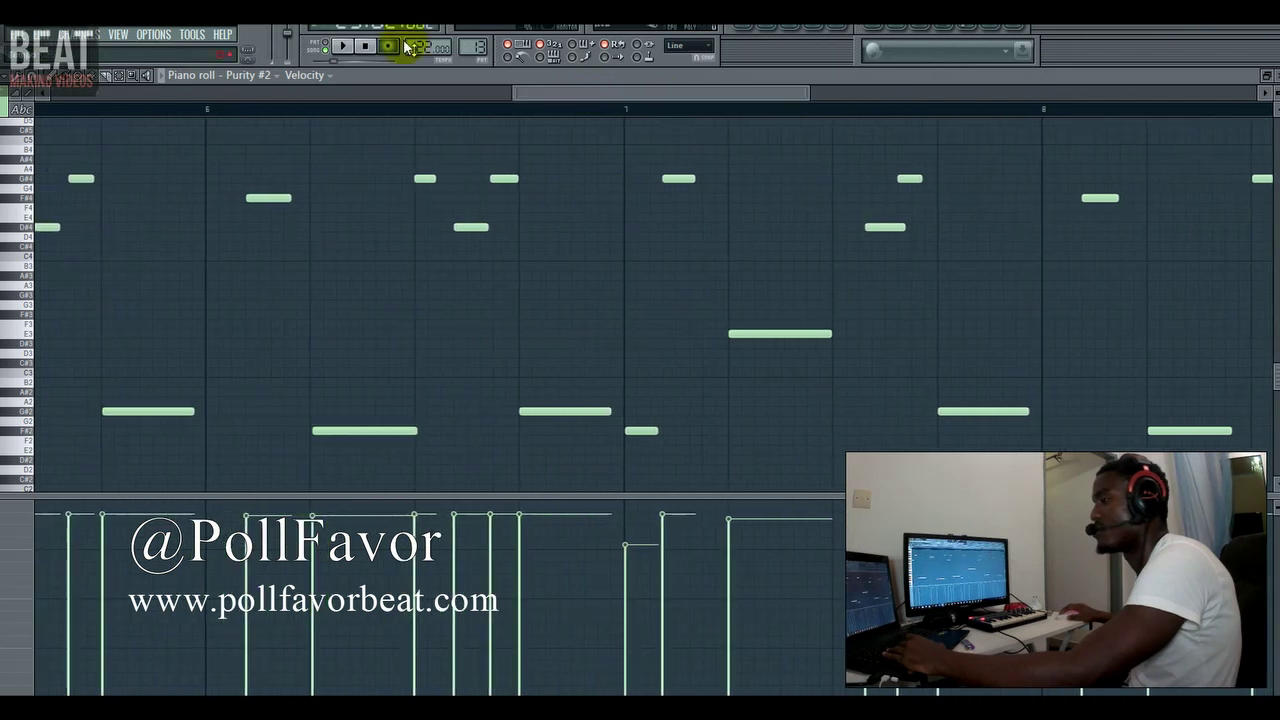
{"action": "left_click", "coordinate": [340, 47]}
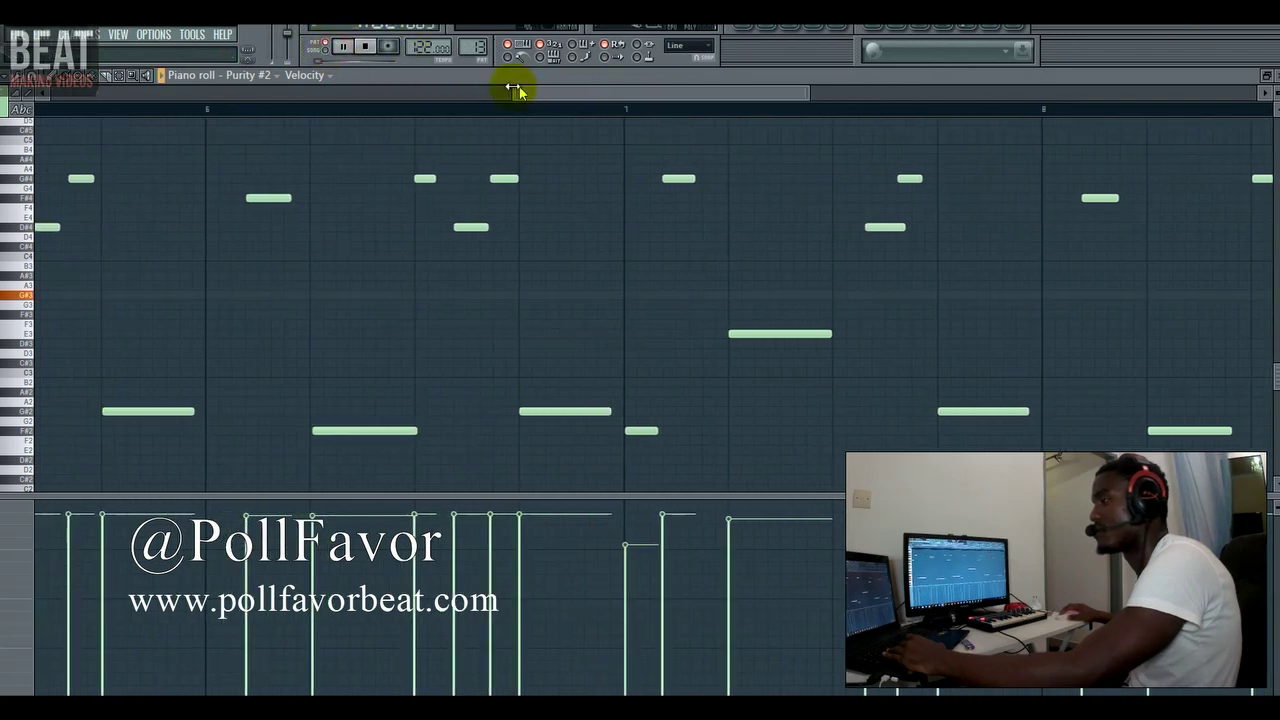
{"action": "left_click_drag", "start_coordinate": [515, 90], "coordinate": [186, 114]}
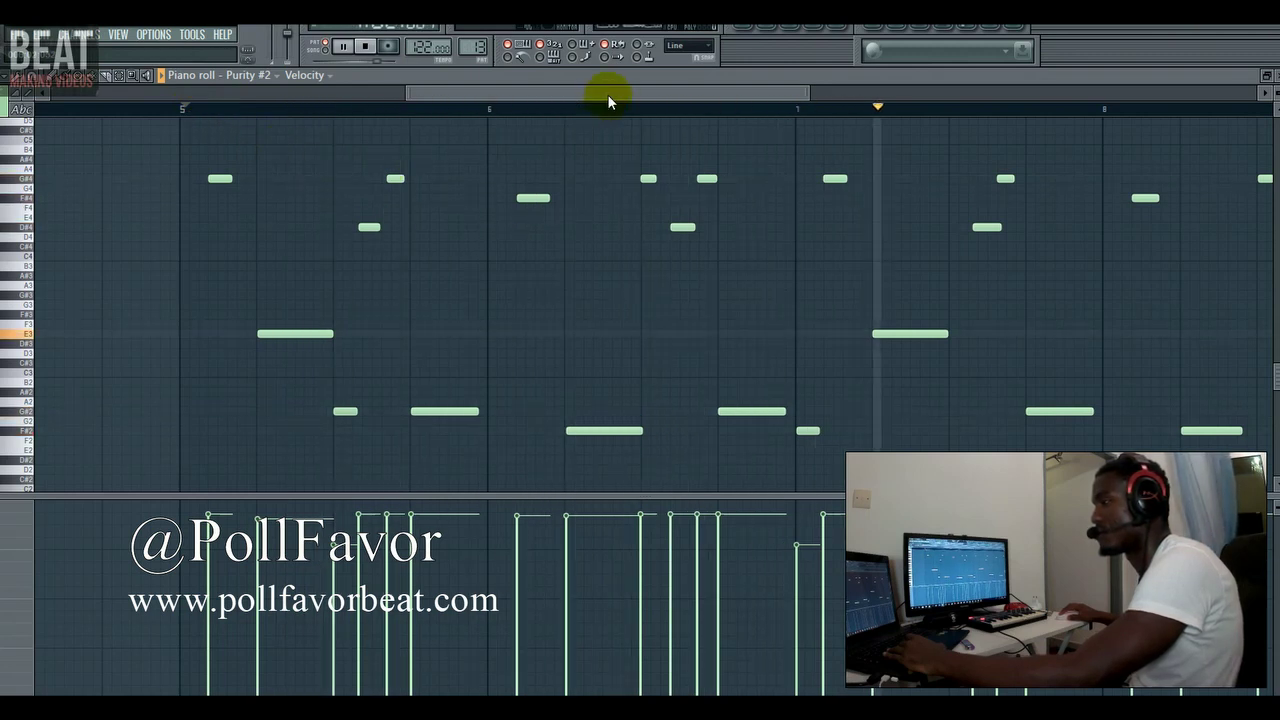
{"action": "left_click_drag", "start_coordinate": [608, 98], "coordinate": [649, 114]}
{"action": "key", "text": "space"}
Unmute track 9 with the KICK pattern during playlist playback and clear the time selection over bars 25 to 29.
{"action": "left_click", "coordinate": [745, 28]}
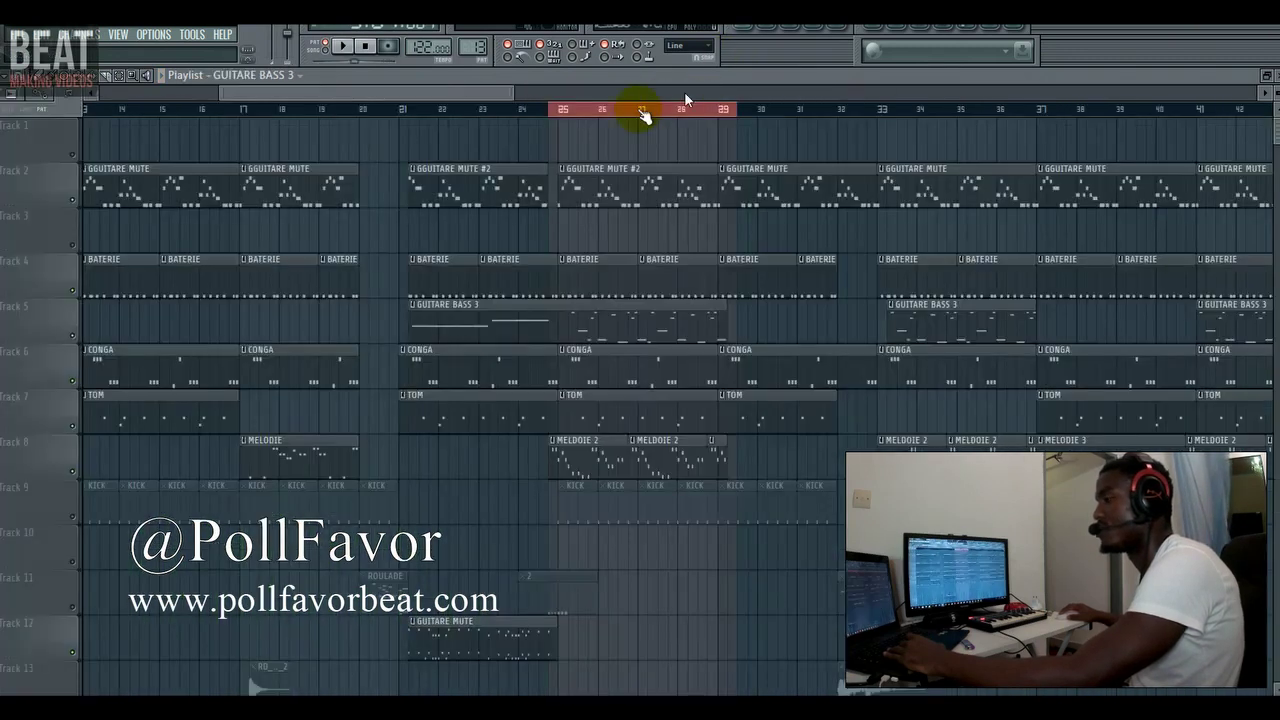
{"action": "left_click", "coordinate": [556, 112]}
{"action": "key", "text": "space"}
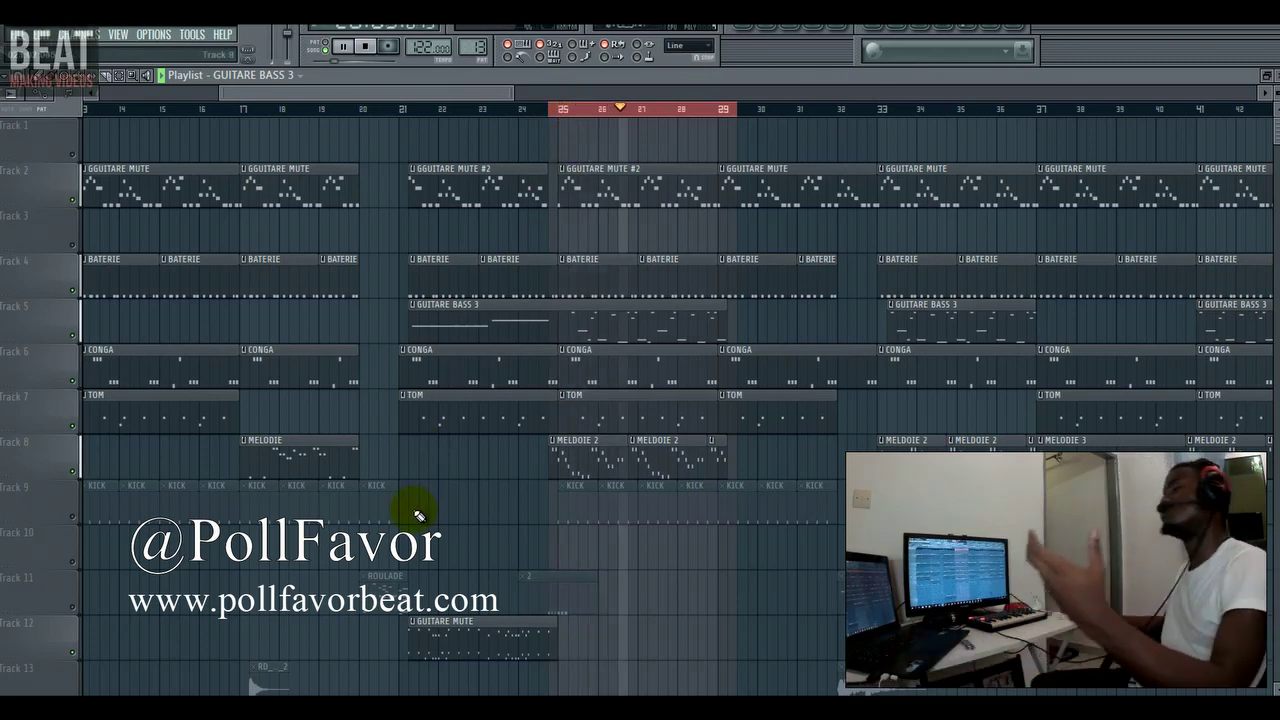
{"action": "left_click", "coordinate": [66, 518]}
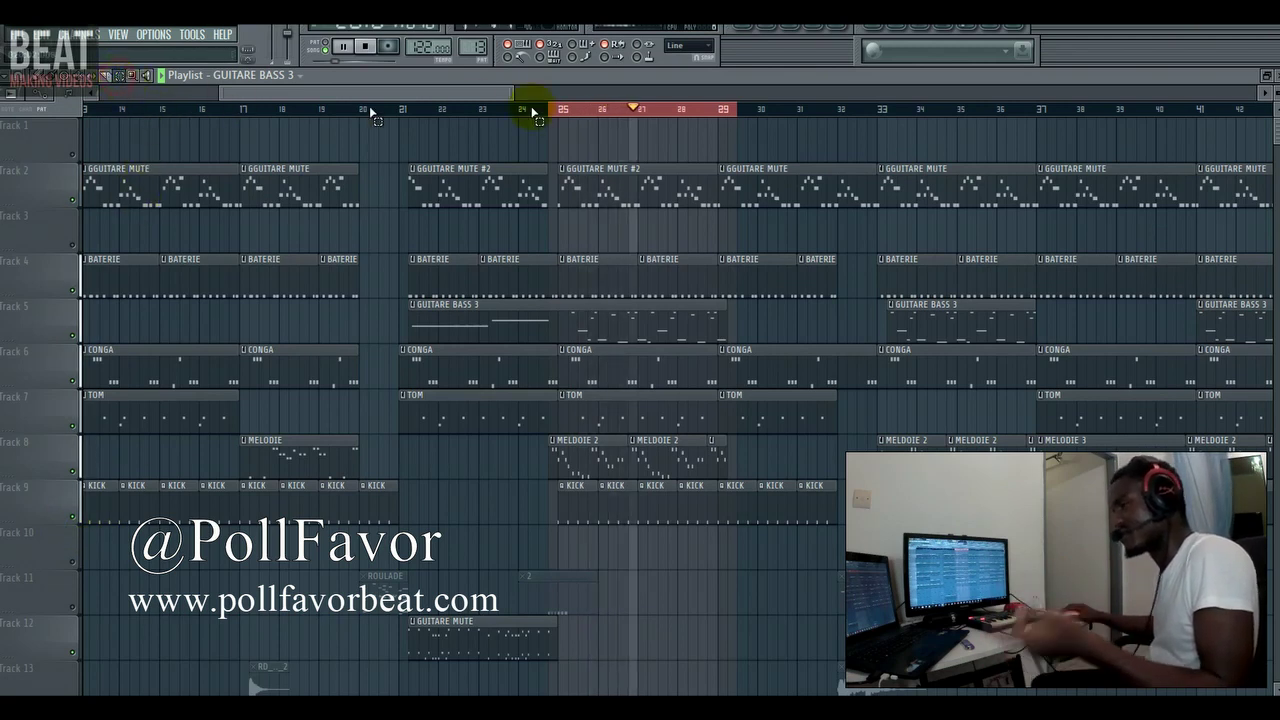
{"action": "double_click", "coordinate": [583, 106]}
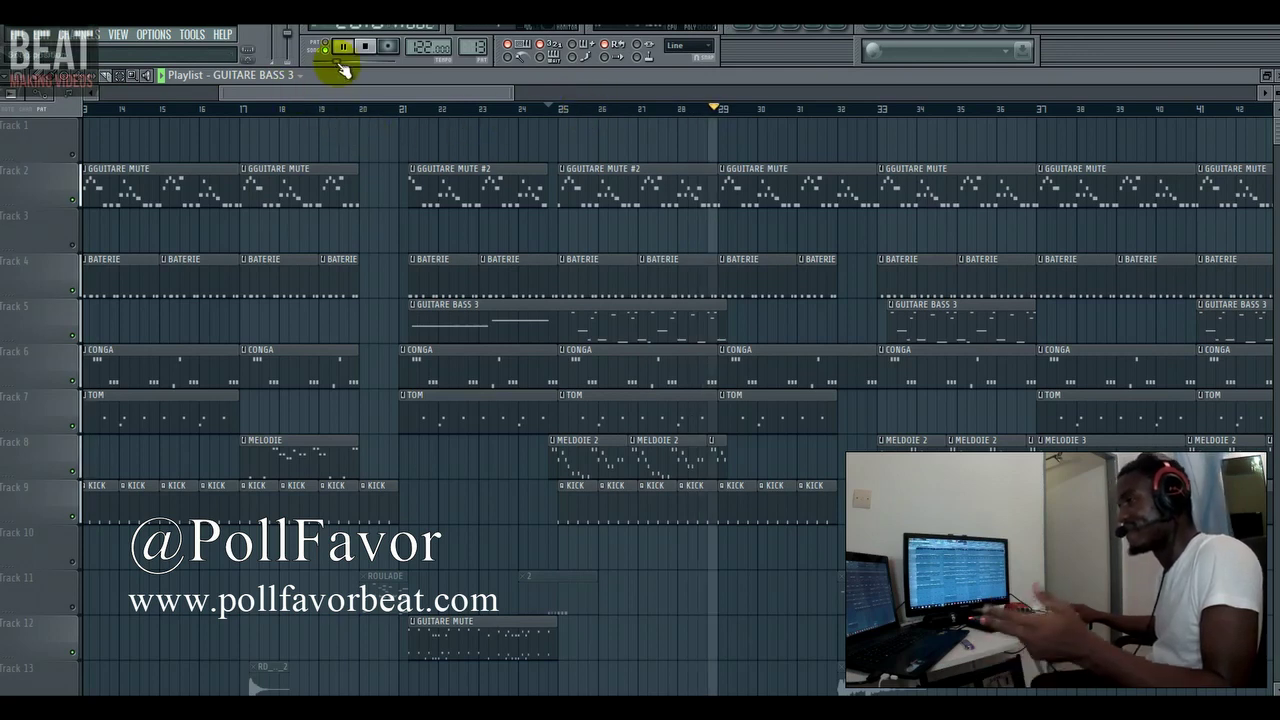
{"action": "left_click", "coordinate": [366, 47]}
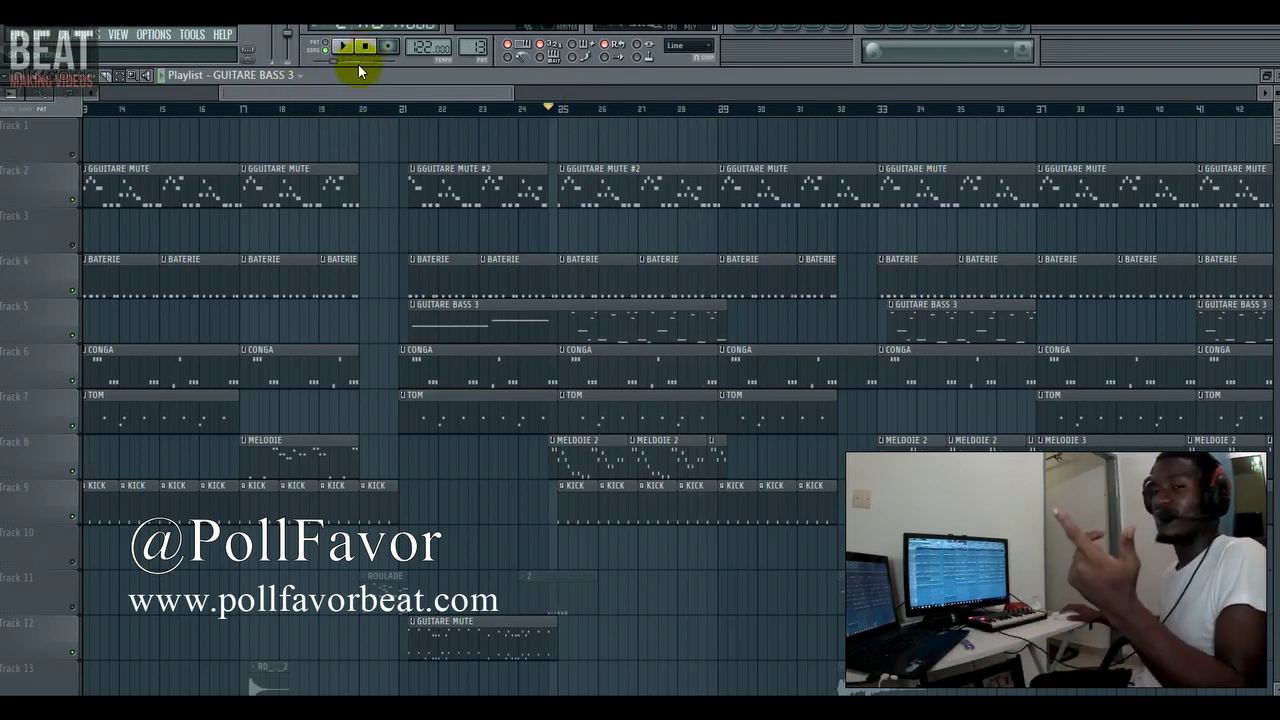